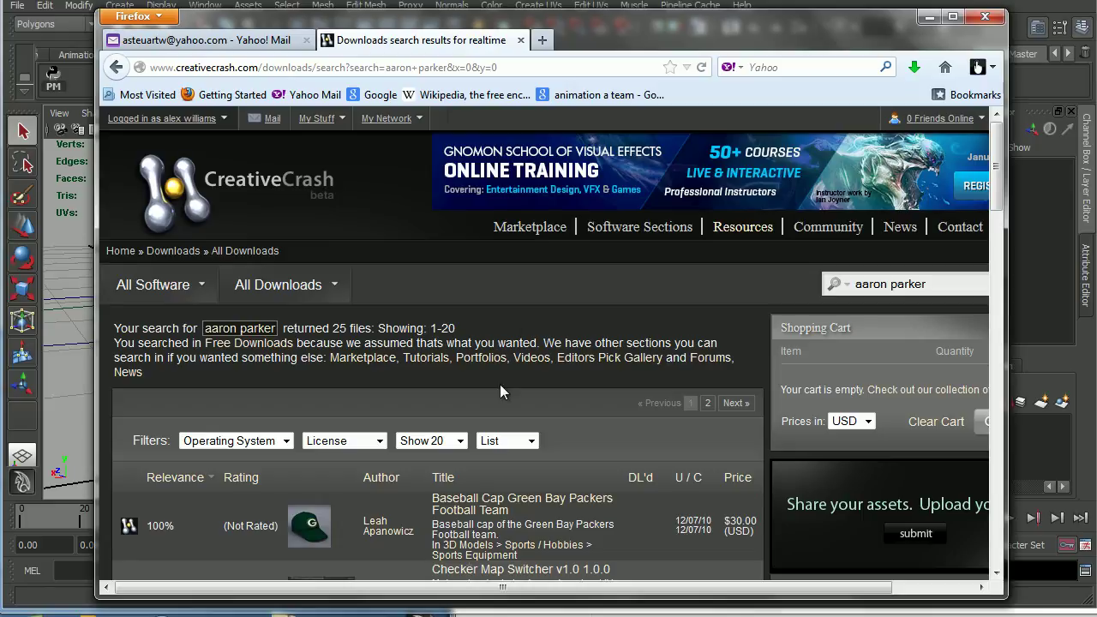
- Open the Swappable Car Rig with Ubershockies page from its author's contributions and examine the car preview
left_click_drag(998, 164, 994, 251)
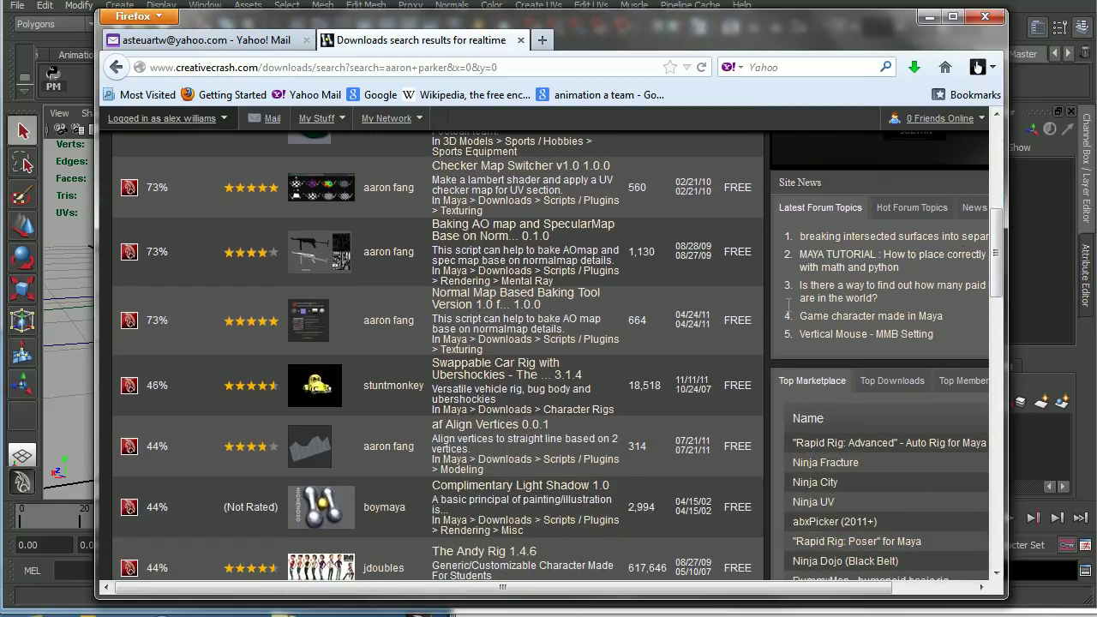
left_click(389, 388)
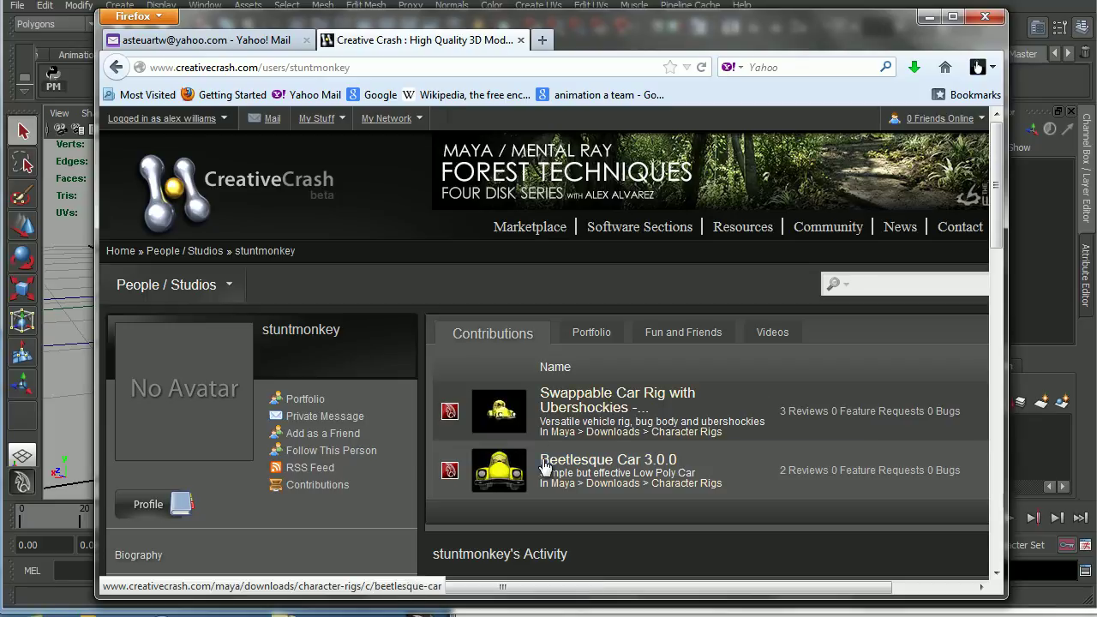
left_click(588, 399)
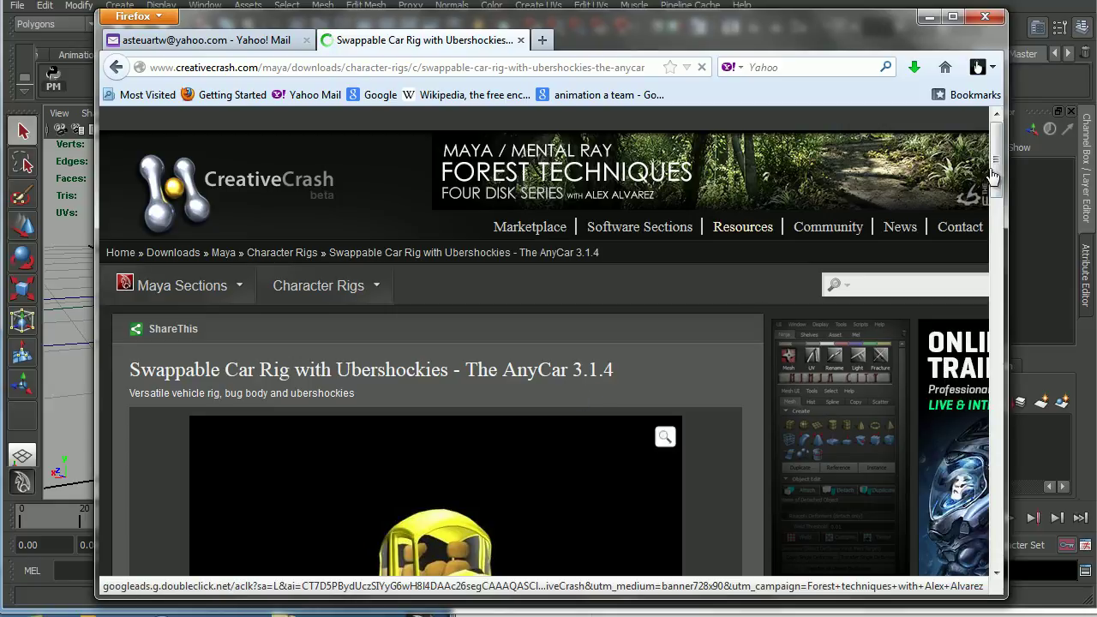
left_click_drag(998, 156, 994, 184)
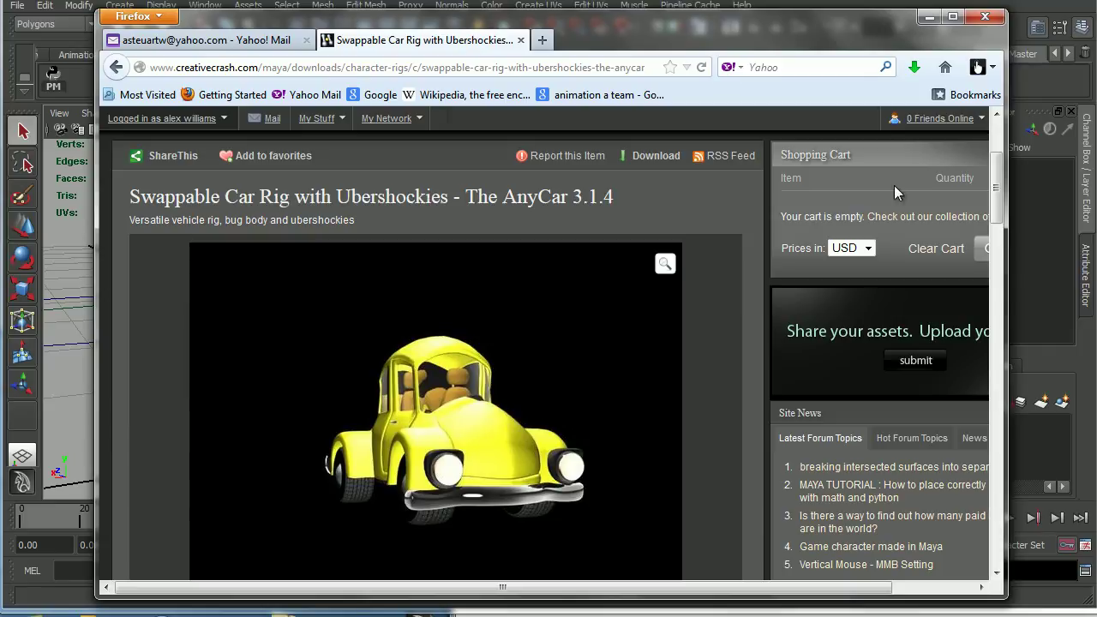
left_click_drag(994, 183, 992, 192)
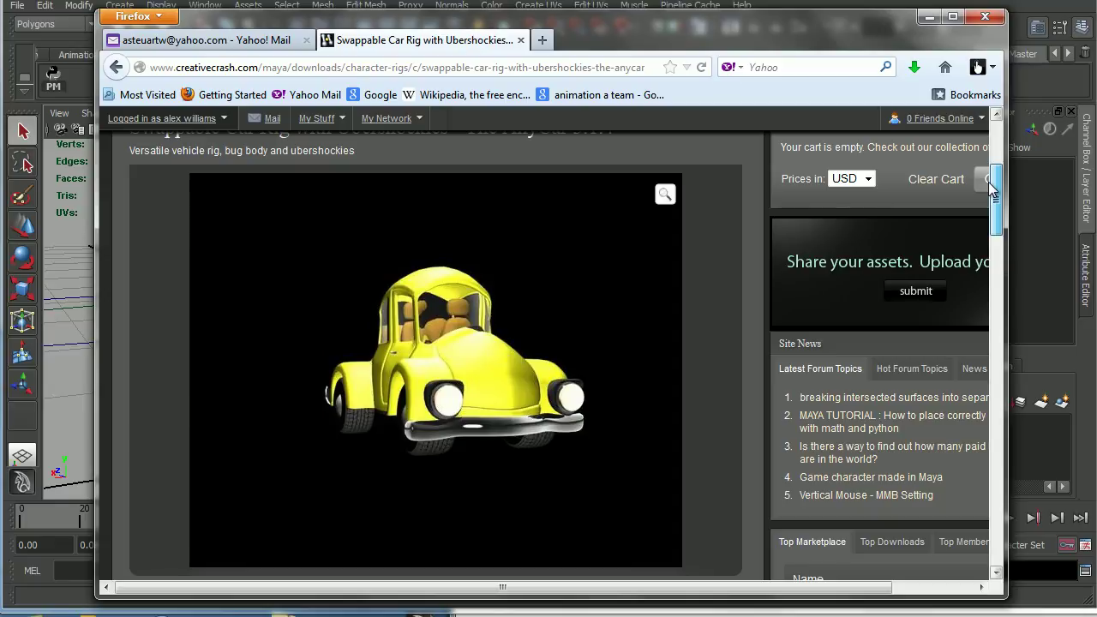
- Switch to Maya and bring the yellow car rig into view
left_click(927, 17)
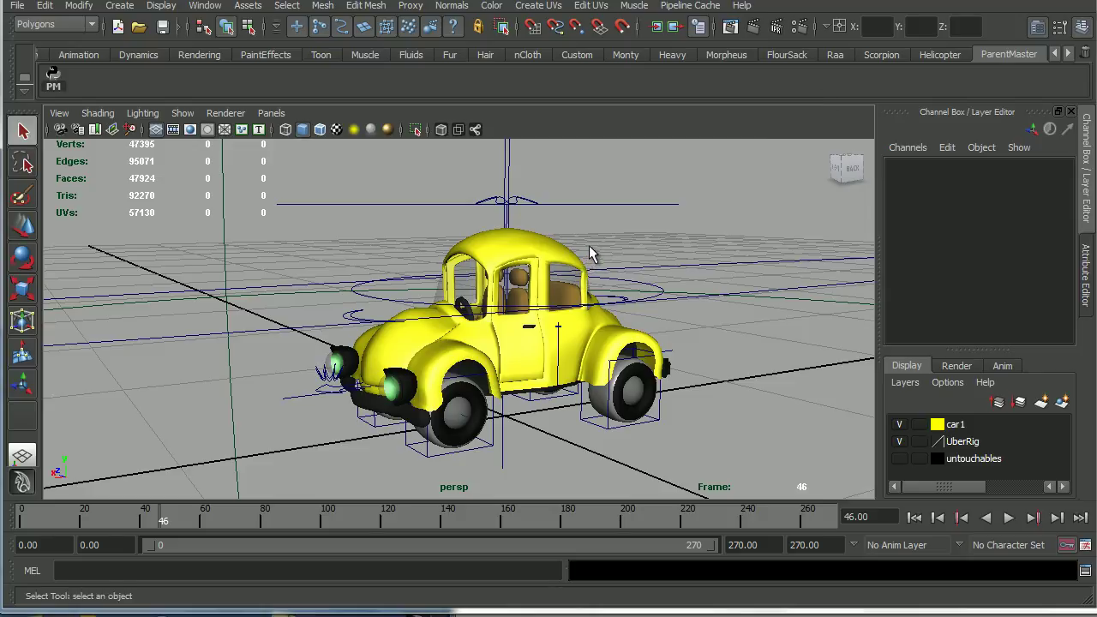
left_click_drag(571, 312, 597, 330, "alt")
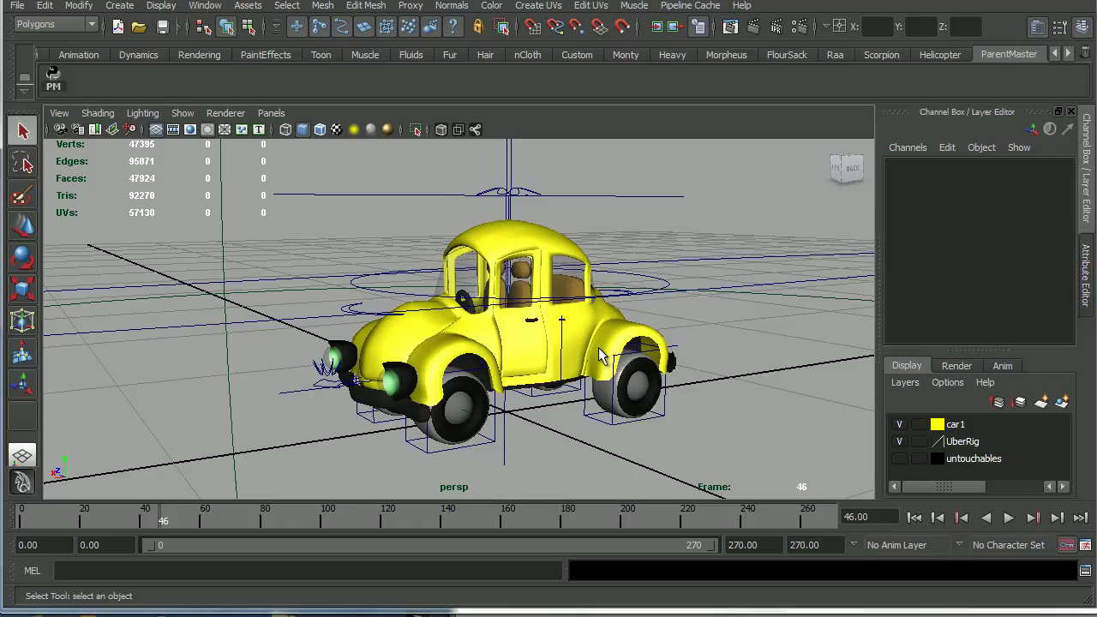
- Start a new project named beetle in the project settings and close them without accepting
left_click(17, 9)
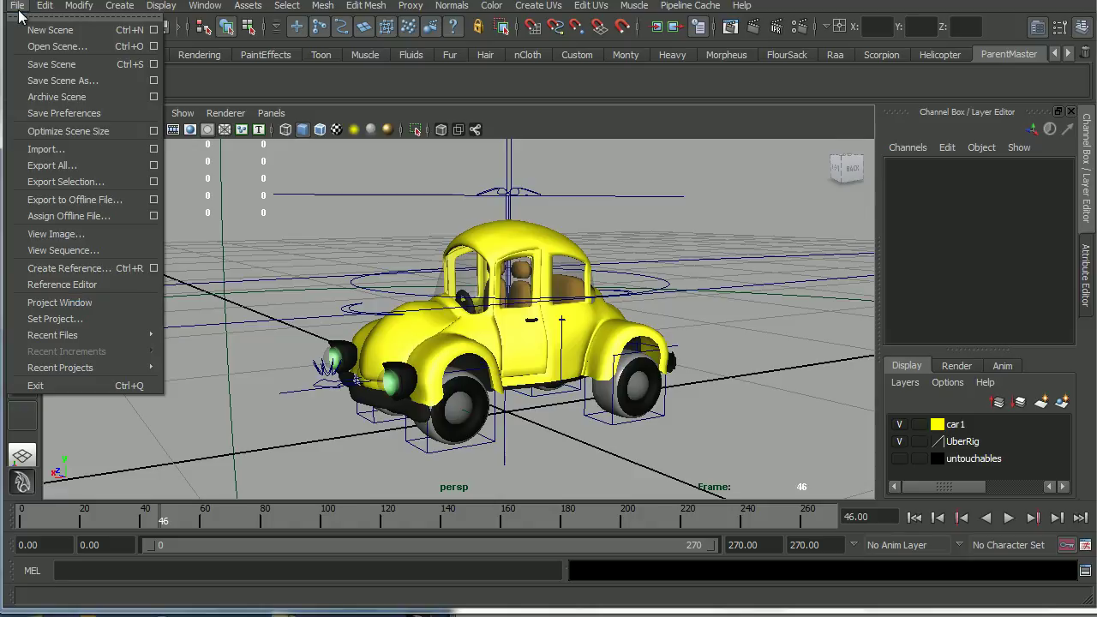
left_click(87, 302)
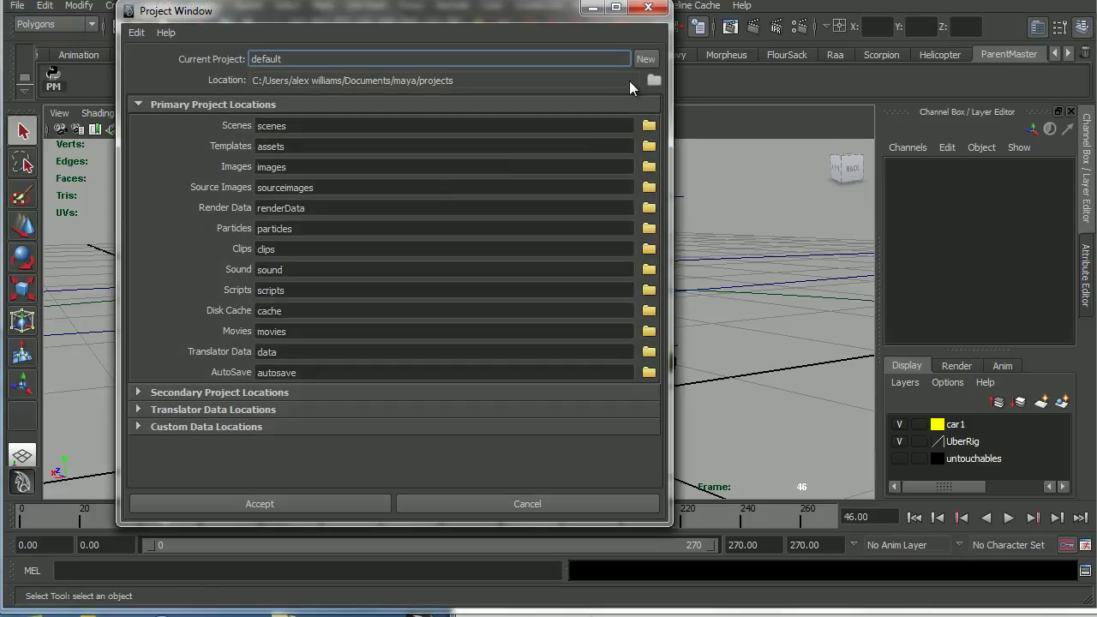
left_click(645, 59)
left_click_drag(325, 58, 242, 58)
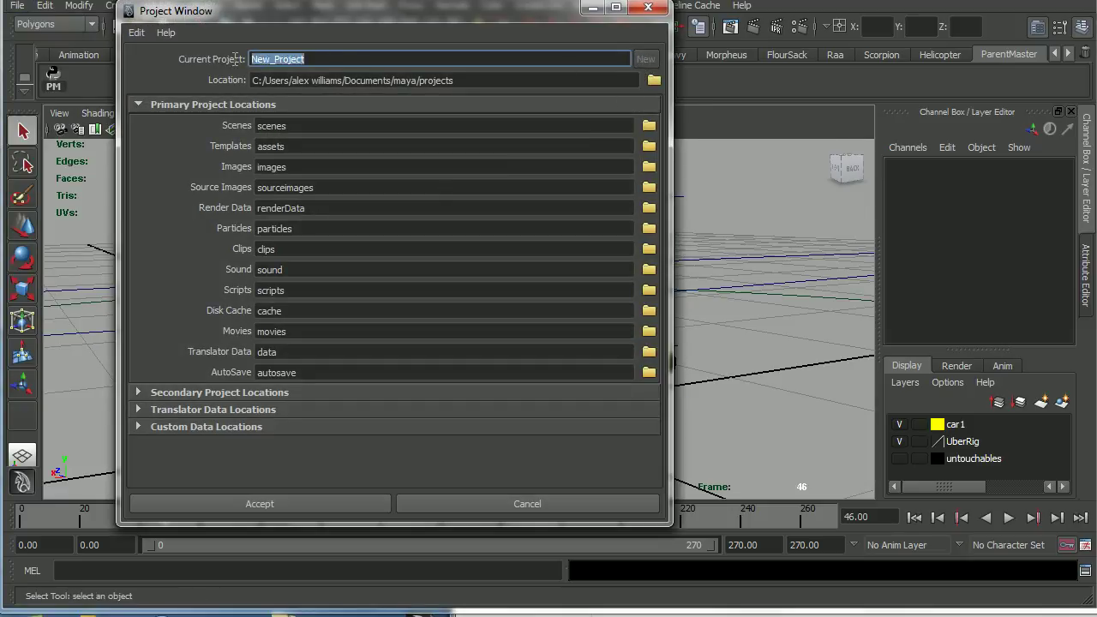
type("beetle")
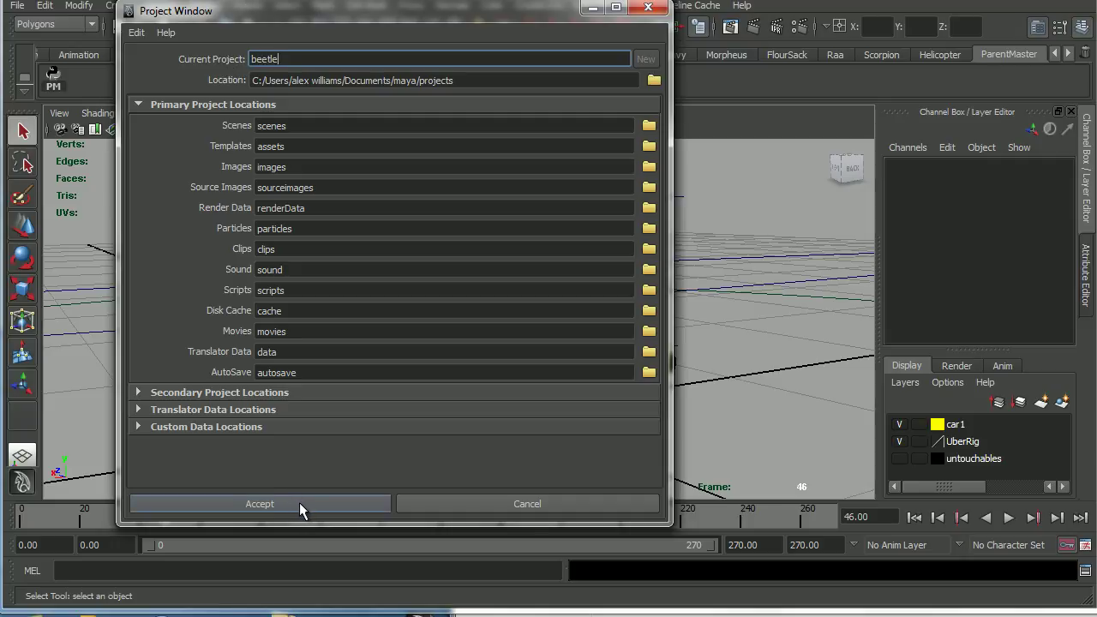
left_click(650, 10)
- Set the current project to the existing YellowCar folder in the Maya projects directory
left_click(17, 6)
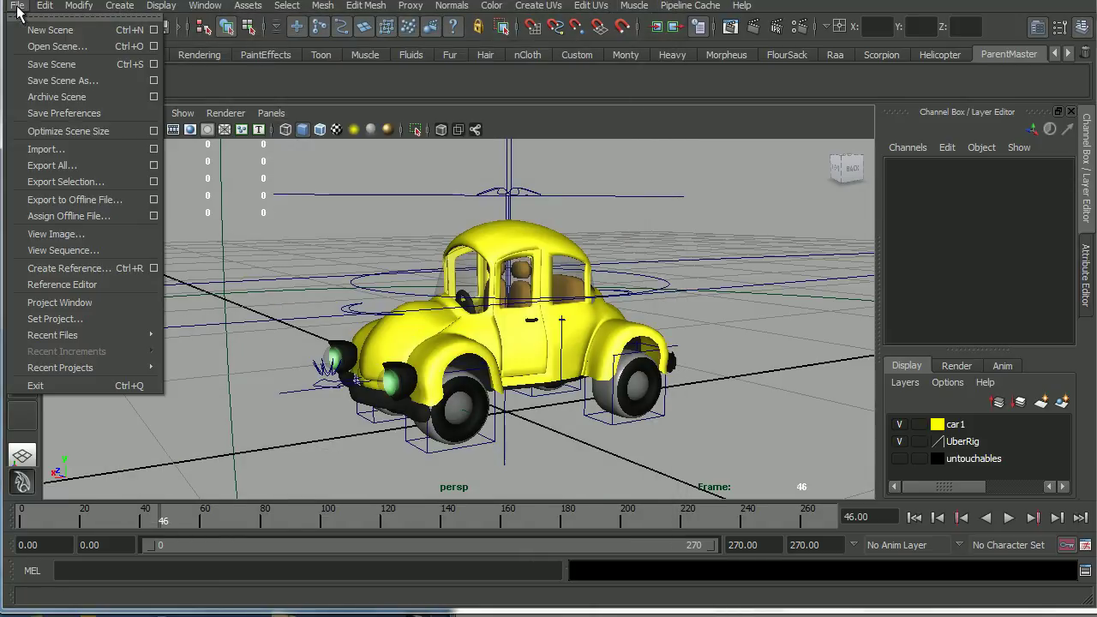
left_click(90, 317)
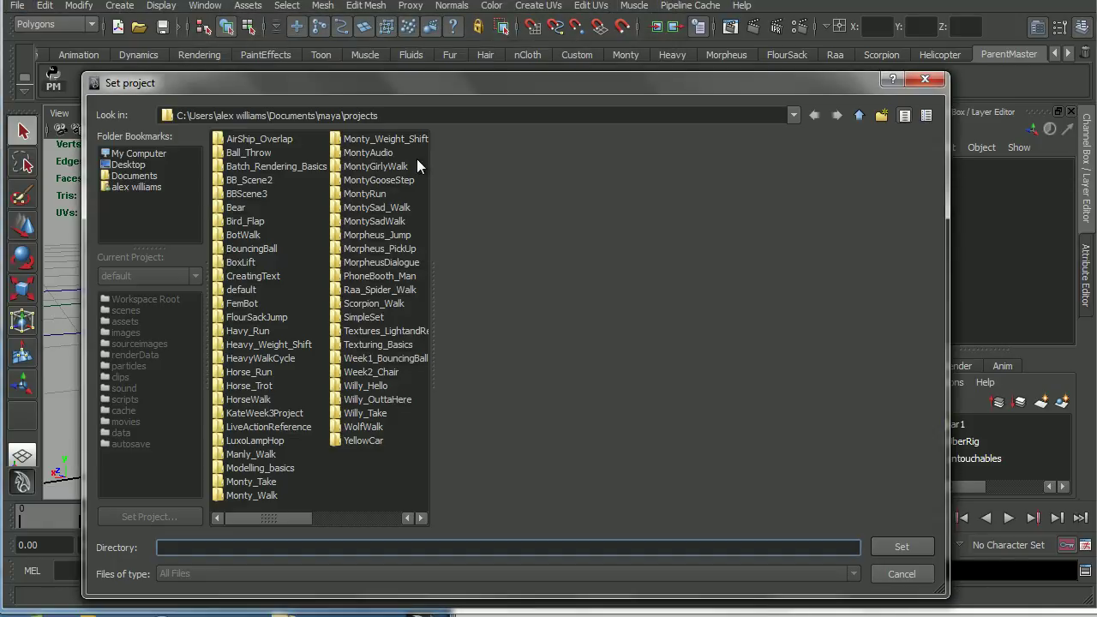
left_click(371, 440)
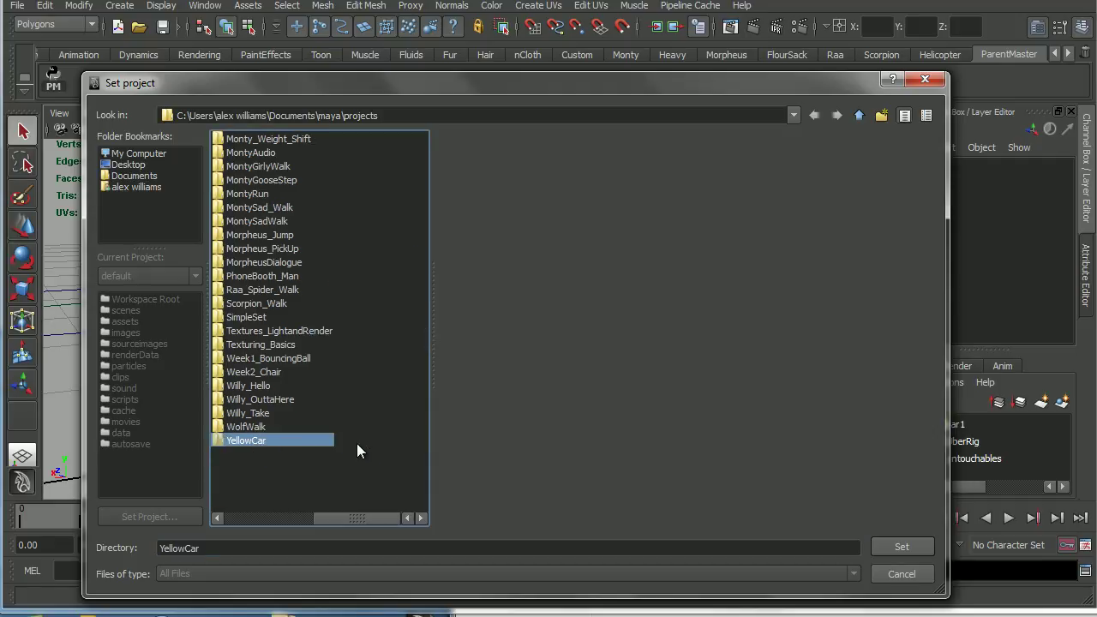
left_click(900, 547)
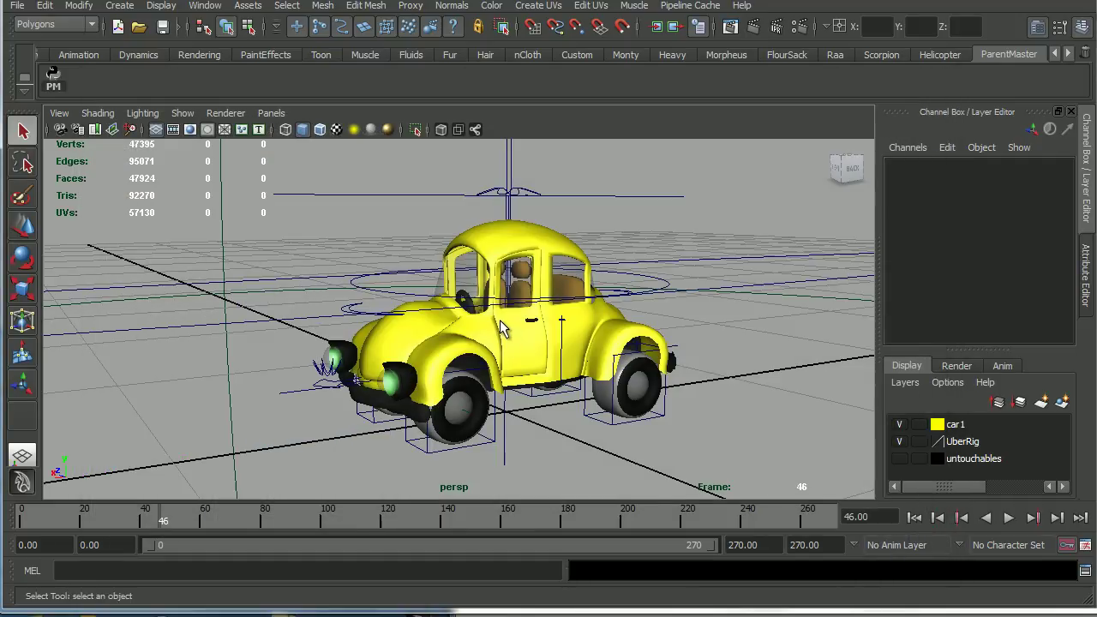
- Choose Maya ASCII as the file type for saving the scene under a new name, and cancel the save
left_click(17, 6)
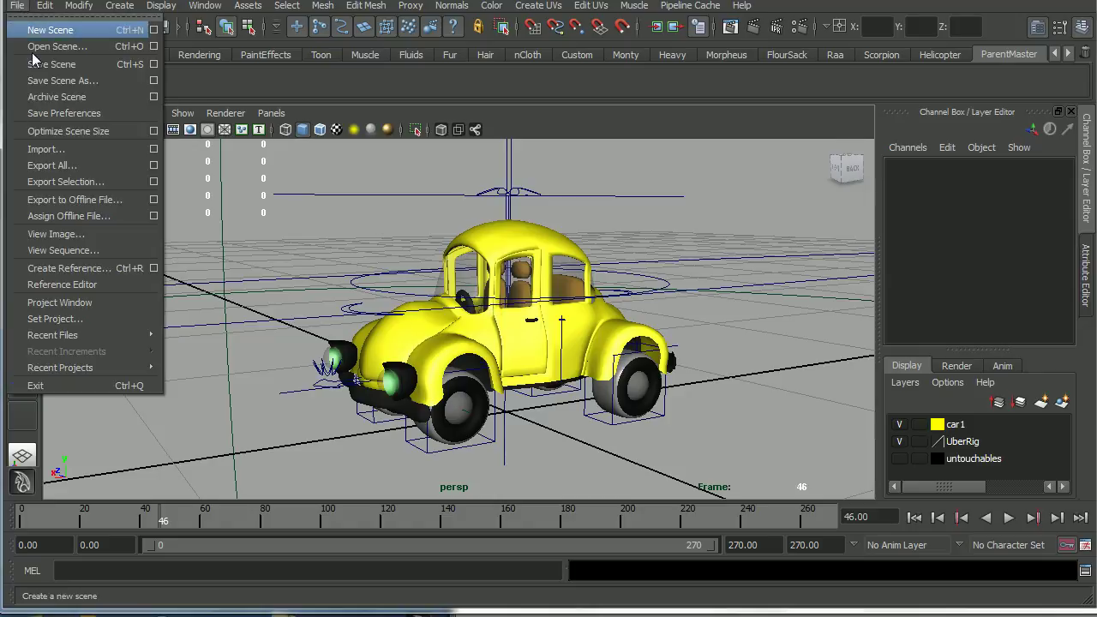
left_click(59, 86)
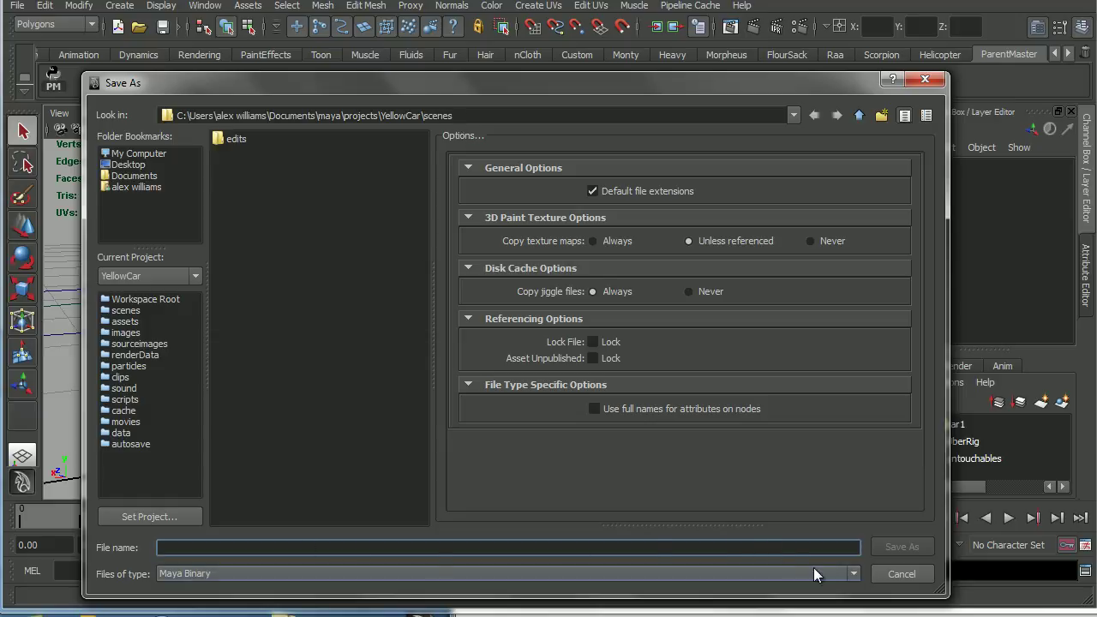
left_click(381, 573)
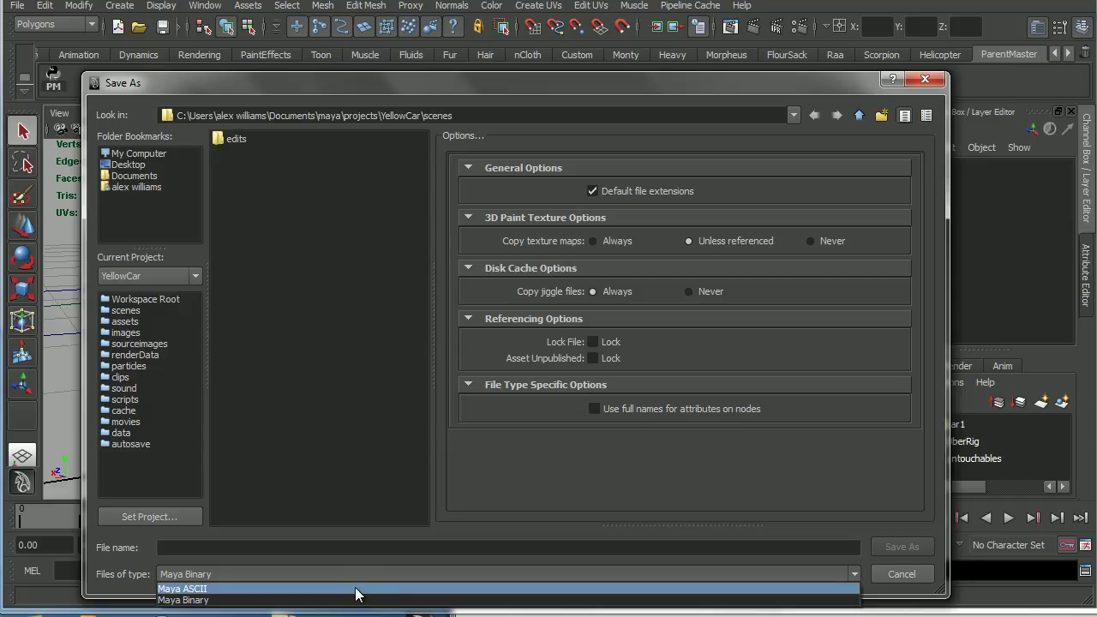
left_click(356, 589)
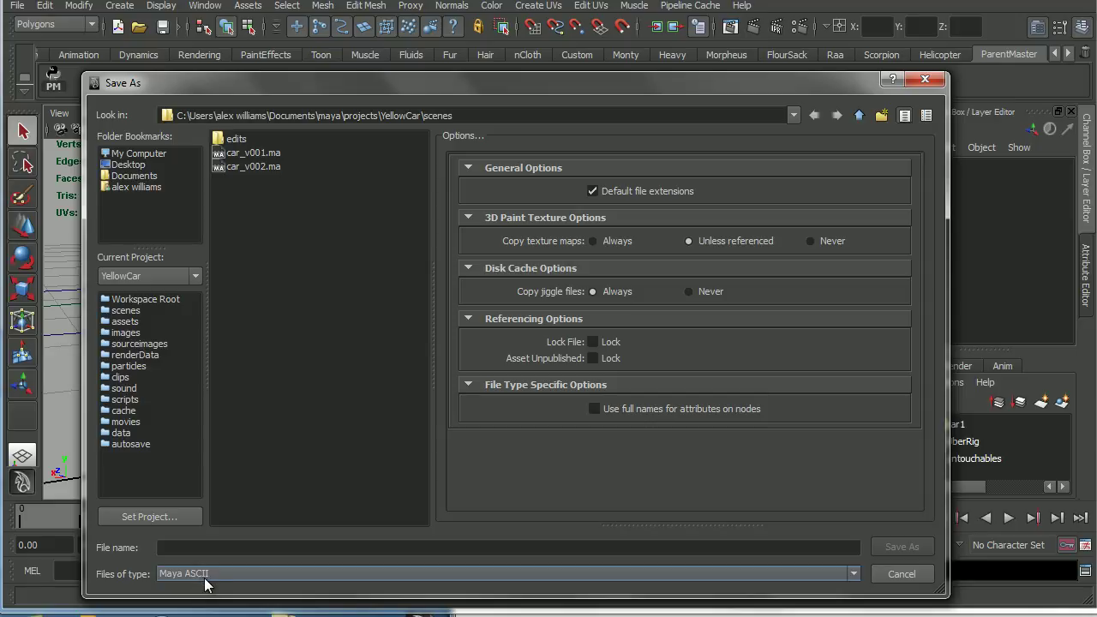
left_click(900, 573)
- Test the deformer control above the car's roof by moving it vertically, and undo the moves
middle_click_drag(484, 337, 493, 341, "alt")
left_click_drag(509, 342, 517, 351, "alt")
right_click_drag(485, 353, 512, 354, "alt")
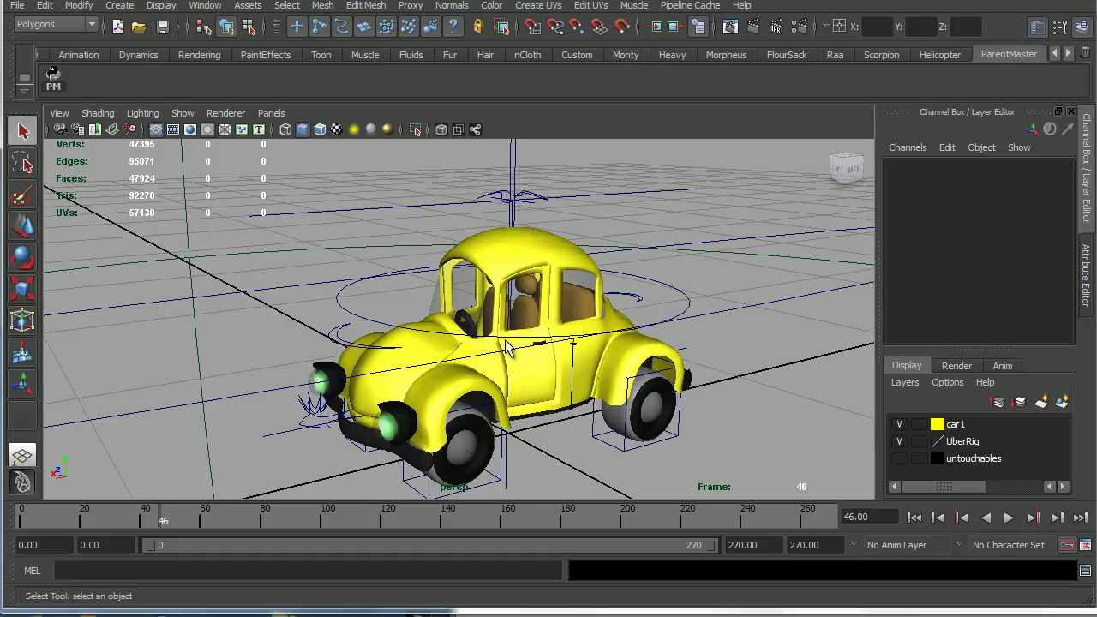
middle_click_drag(501, 335, 491, 337, "alt")
left_click_drag(516, 319, 529, 336, "alt")
left_click_drag(537, 190, 548, 204)
middle_click_drag(532, 264, 523, 306, "alt")
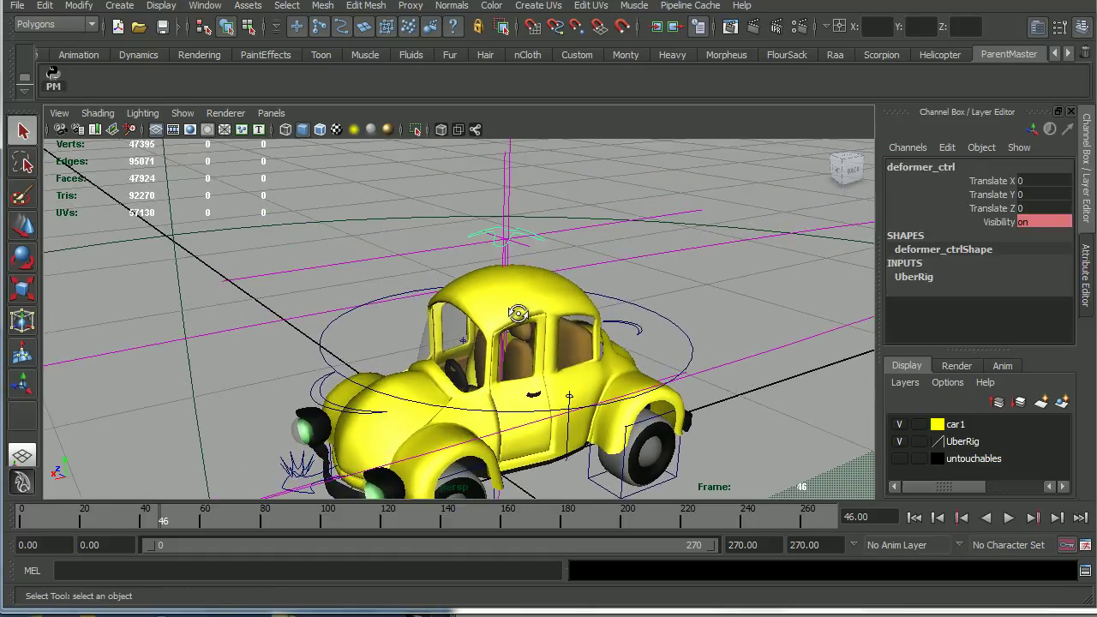
left_click_drag(523, 306, 519, 276, "alt")
key("w")
left_click_drag(508, 189, 498, 211)
key("ctrl+z")
key("ctrl+z")
key("ctrl+z")
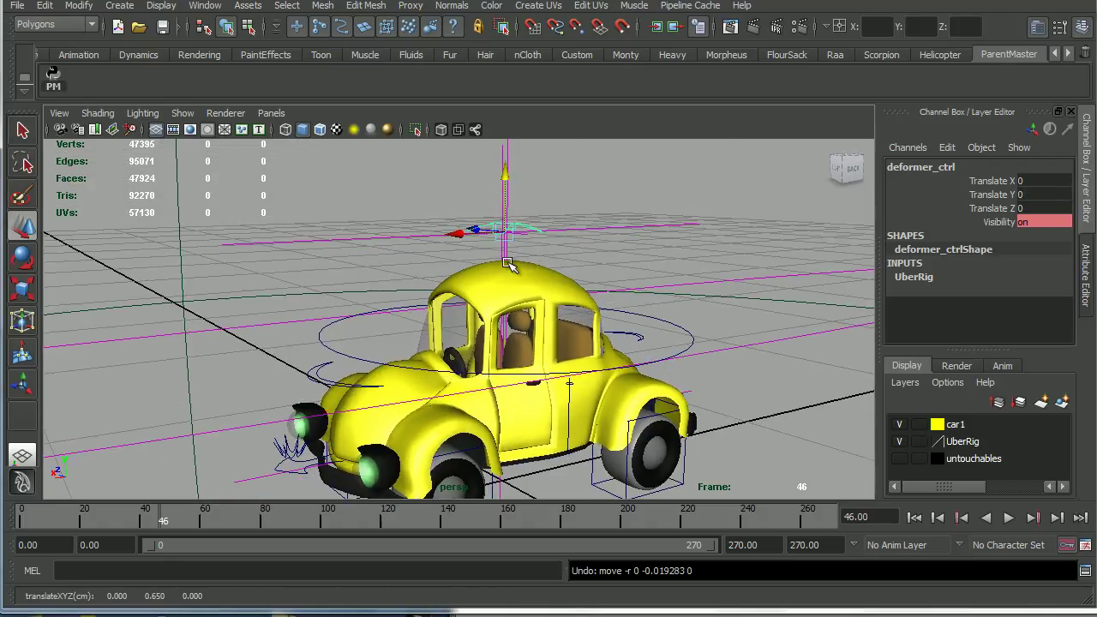
- Test the body control in front of the bumper by moving the car body vertically, and undo the moves
middle_click_drag(518, 345, 506, 291, "alt")
left_click_drag(505, 291, 323, 292, "alt")
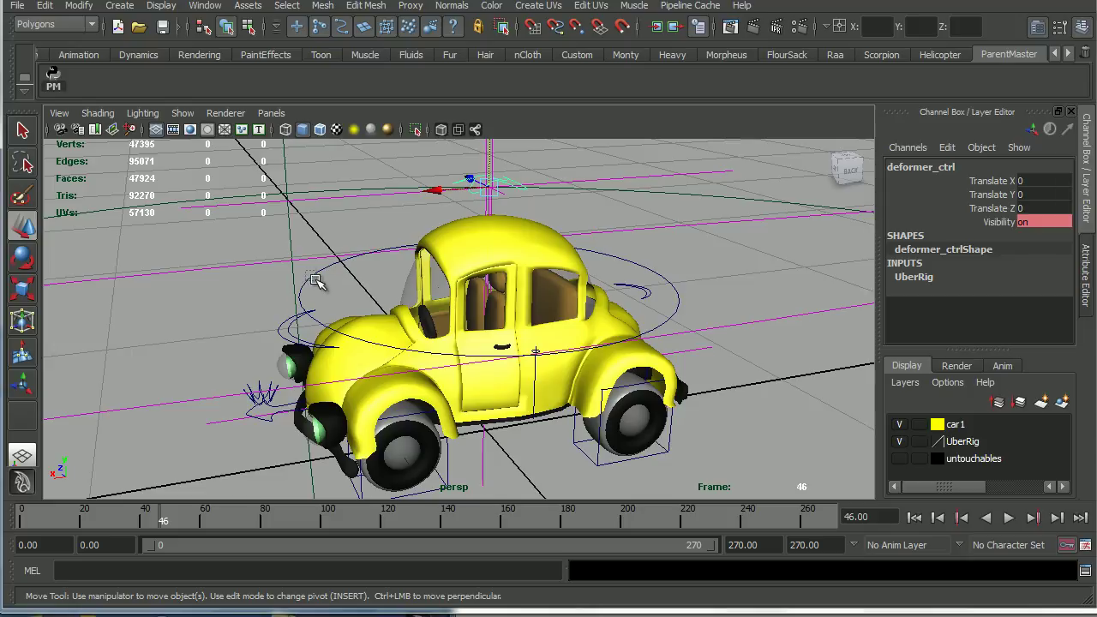
left_click(406, 302)
left_click_drag(441, 291, 398, 337)
key("ctrl+z")
left_click(259, 419)
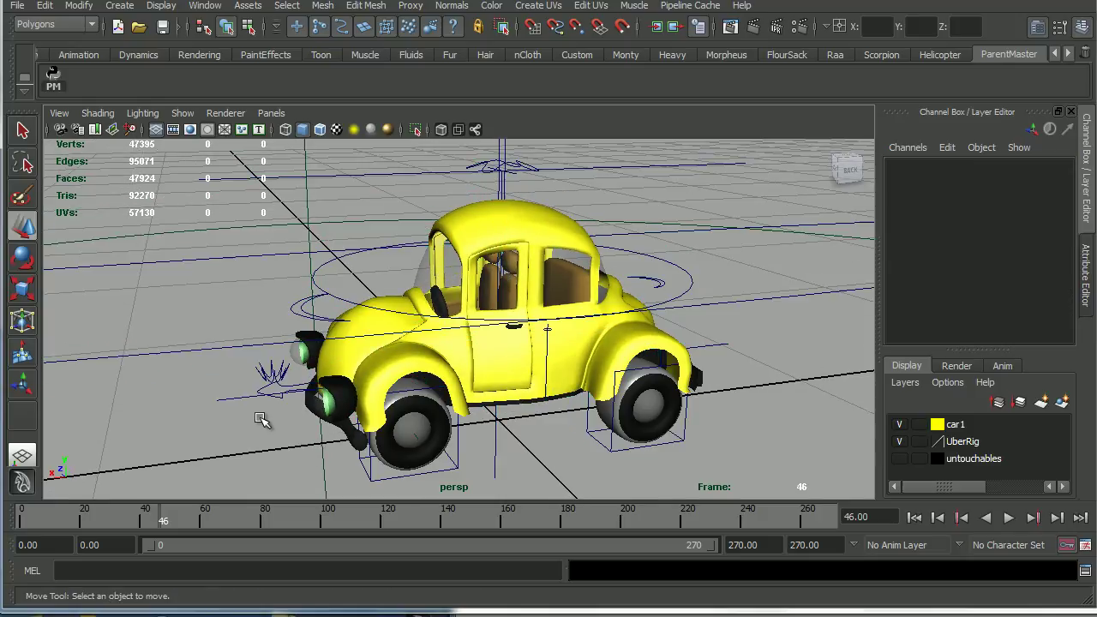
left_click(275, 384)
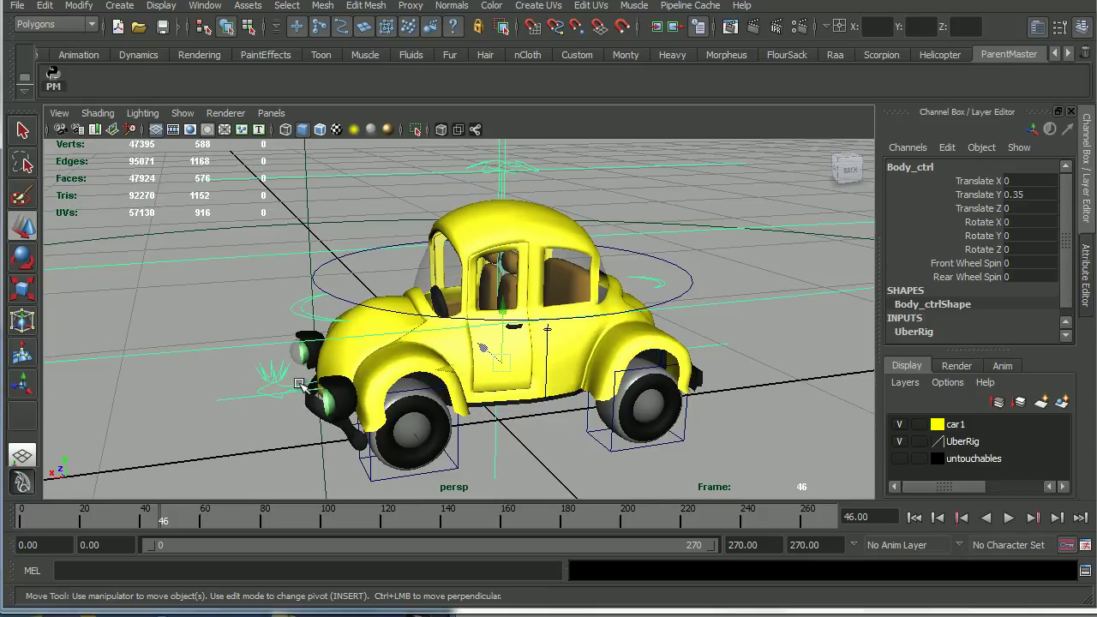
left_click_drag(431, 359, 482, 359, "alt")
left_click_drag(509, 310, 508, 291)
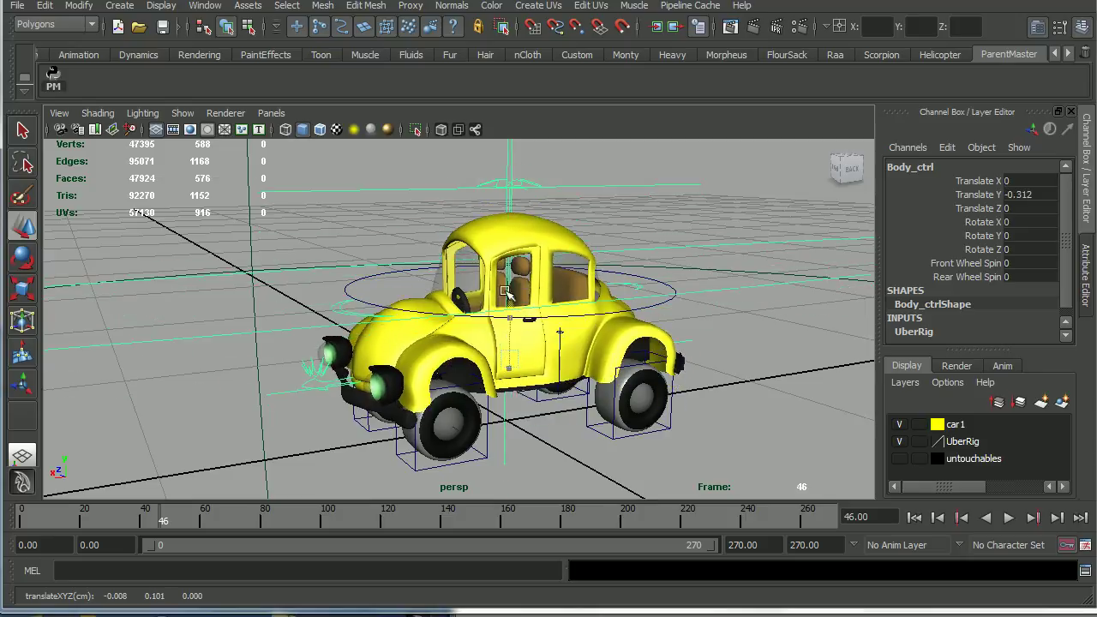
key("ctrl+z")
key("ctrl+z")
key("ctrl+z")
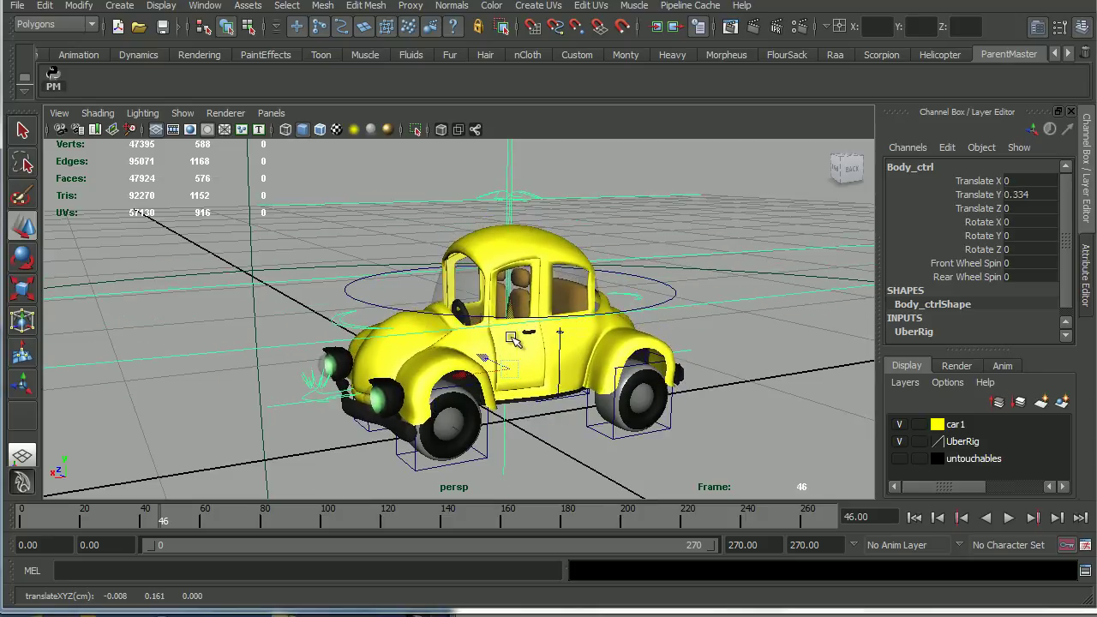
- Try moving the body control along X and rotating it, undoing both changes
left_click_drag(507, 413, 447, 385, "alt")
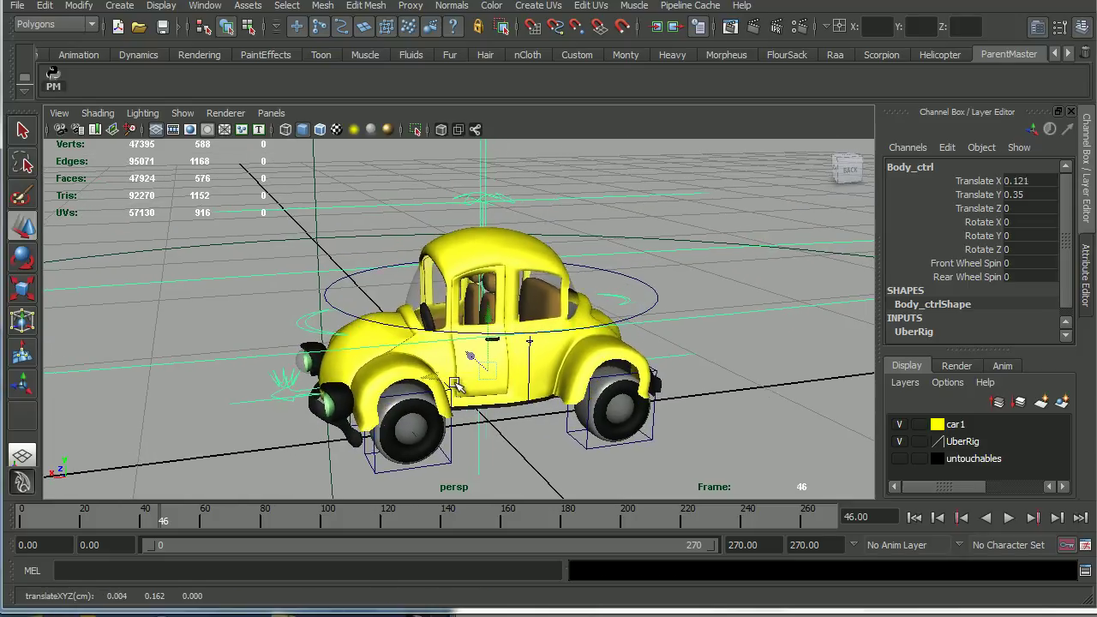
key("ctrl+z")
key("e")
mouse_move(516, 360)
left_mouse_down()
mouse_move(517, 370)
mouse_move(505, 354)
left_mouse_up()
key("ctrl+z")
- Test the bonnet control at the car's front by moving it vertically, and undo the move
middle_click_drag(485, 399, 481, 400, "alt")
left_click_drag(482, 400, 598, 362, "alt")
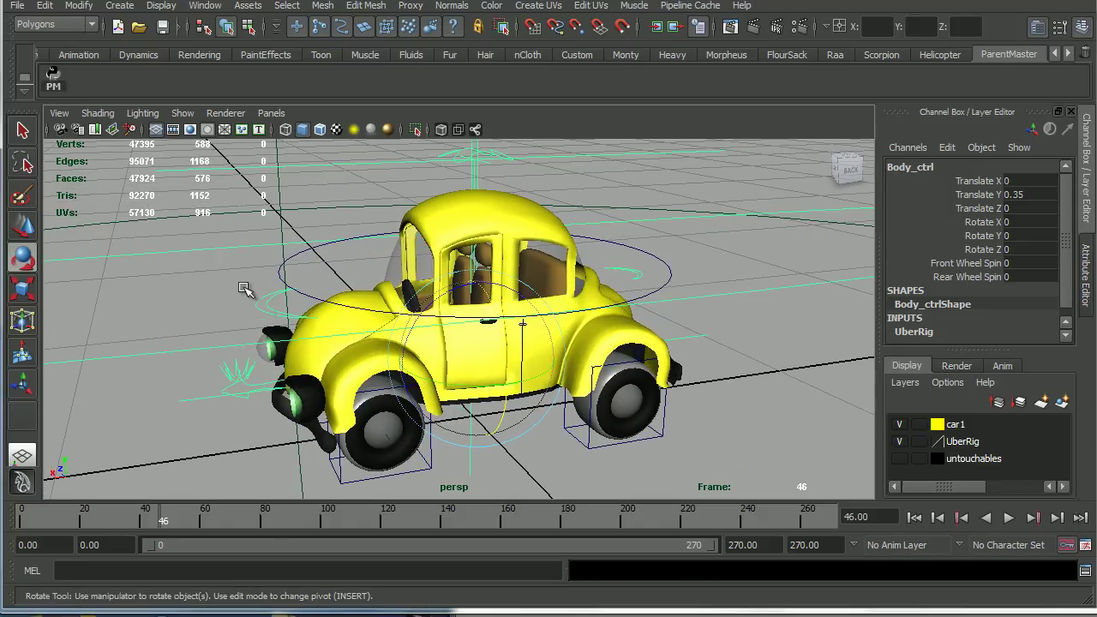
left_click(269, 311)
key("w")
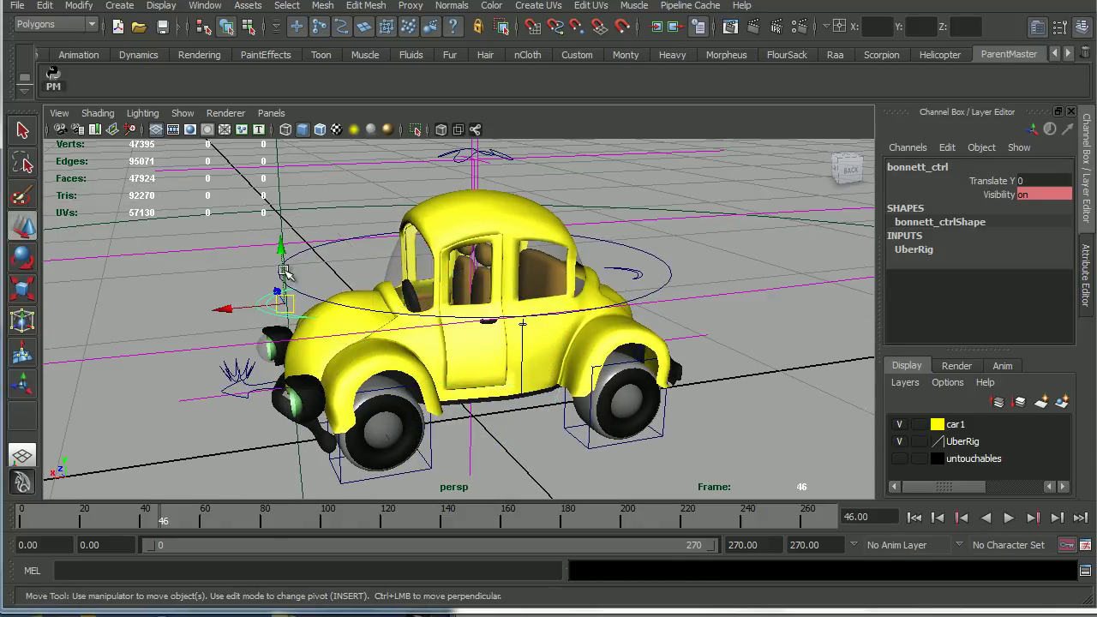
mouse_move(280, 242)
left_mouse_down()
mouse_move(278, 214)
mouse_move(281, 254)
left_mouse_up()
key("ctrl+z")
- Test the boot control behind the car by moving it vertically, and undo the move
left_click_drag(394, 359, 359, 379, "alt")
right_click_drag(359, 378, 483, 374, "alt")
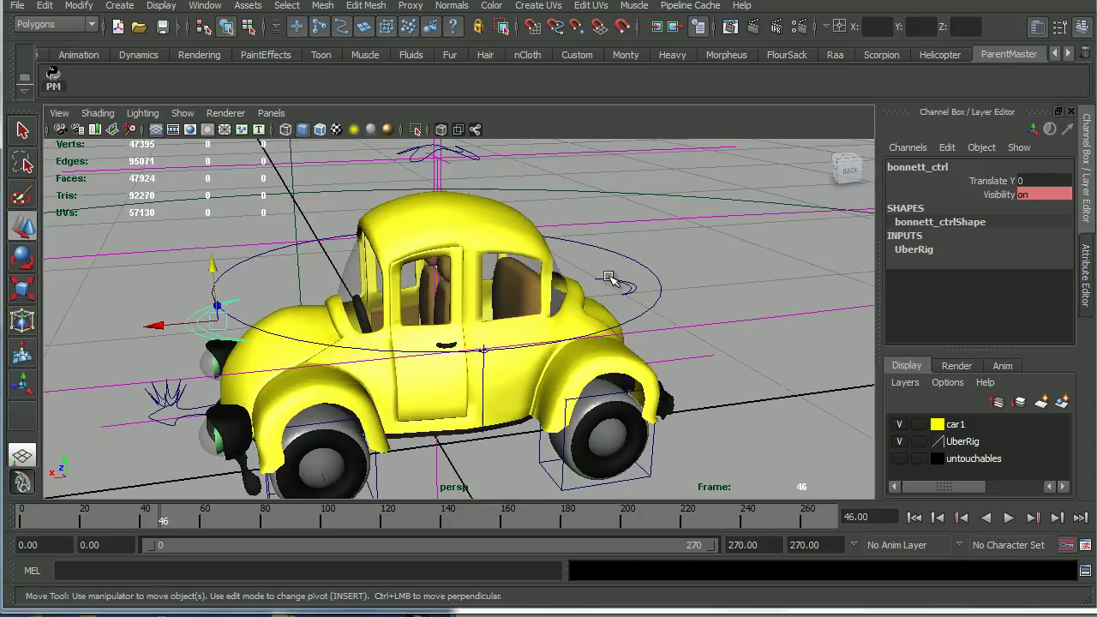
left_click(630, 294)
mouse_move(624, 234)
left_mouse_down()
mouse_move(626, 199)
mouse_move(623, 253)
mouse_move(627, 205)
mouse_move(624, 235)
left_mouse_up()
key("ctrl+z")
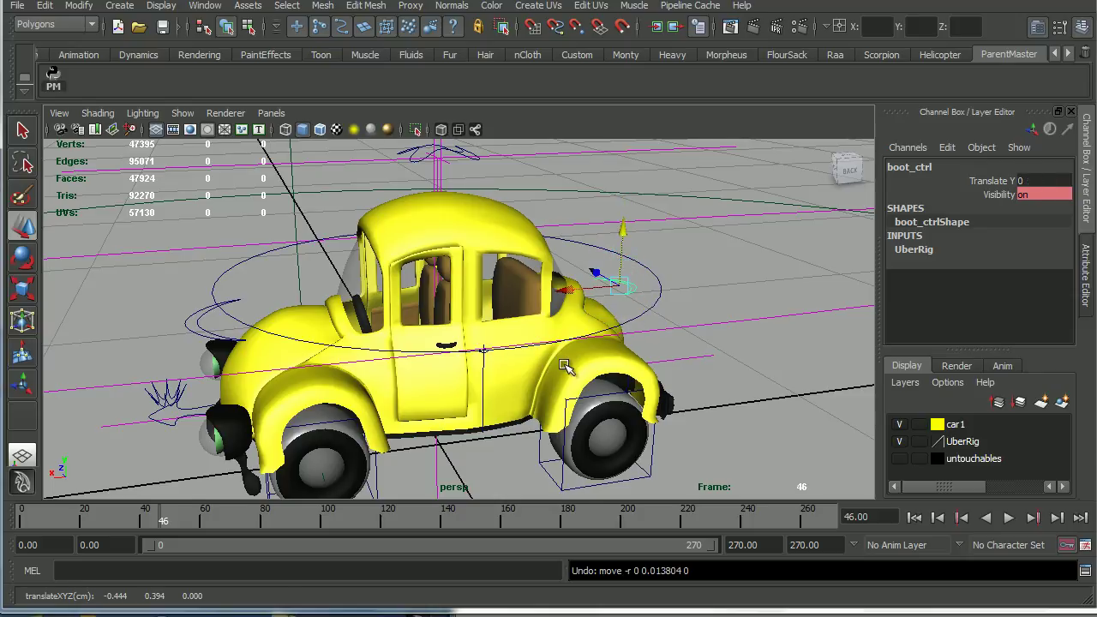
- Test the rdoor_open control beside the car door by scrubbing its Translate Y value, and undo the change
right_click_drag(573, 363, 499, 356, "alt")
left_click_drag(500, 356, 522, 402, "alt")
left_click(523, 338)
left_click_drag(525, 336, 611, 330, "alt")
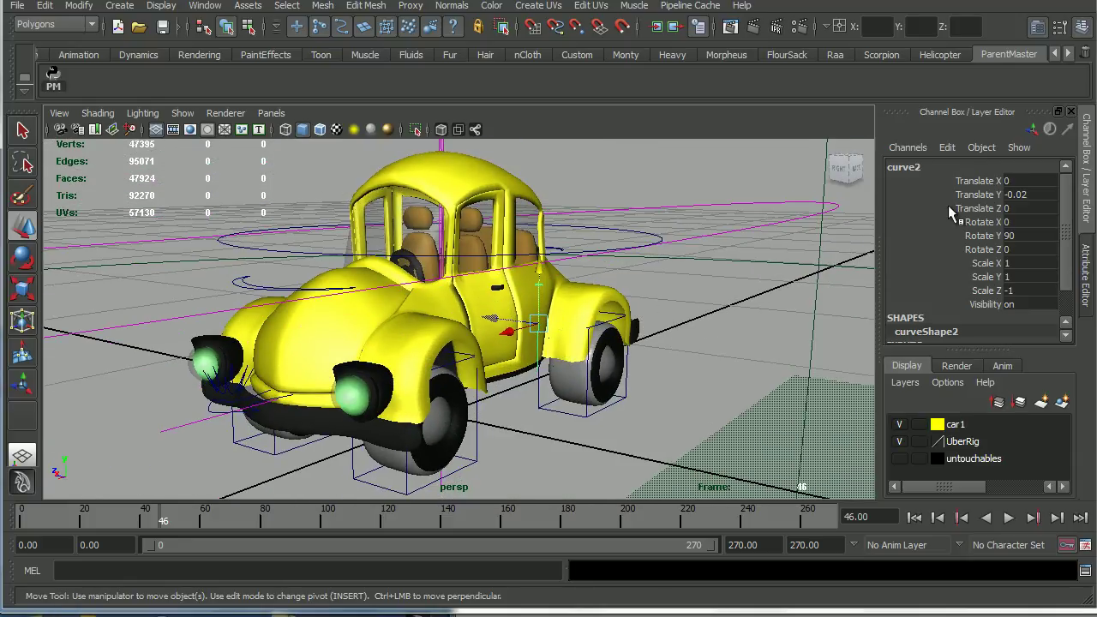
left_click_drag(535, 370, 585, 336, "alt")
left_click(530, 389)
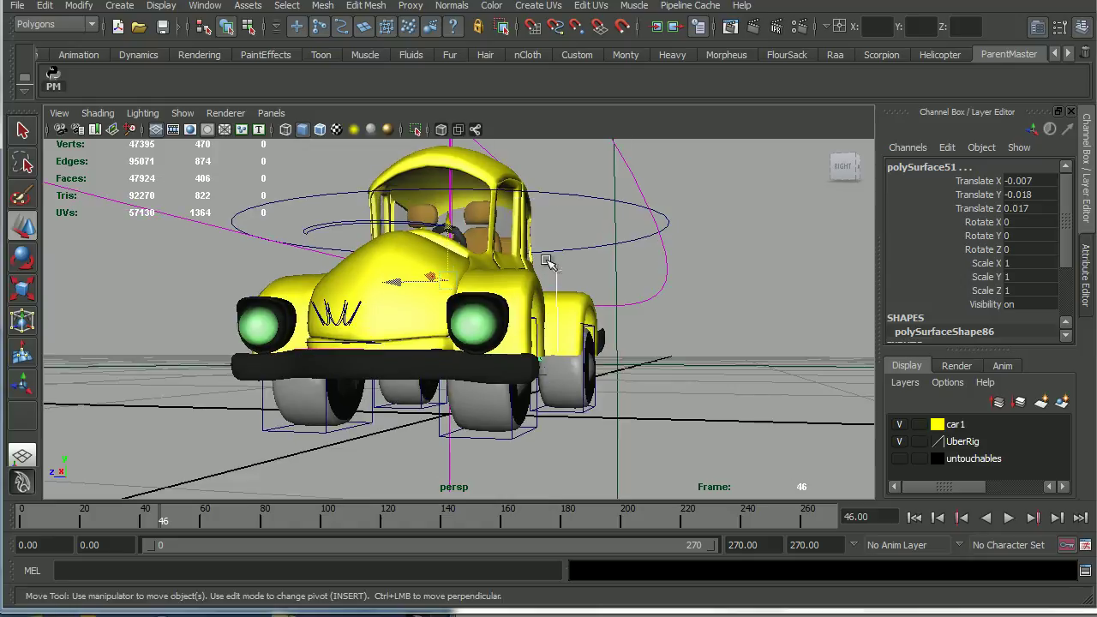
left_click_drag(549, 264, 582, 285)
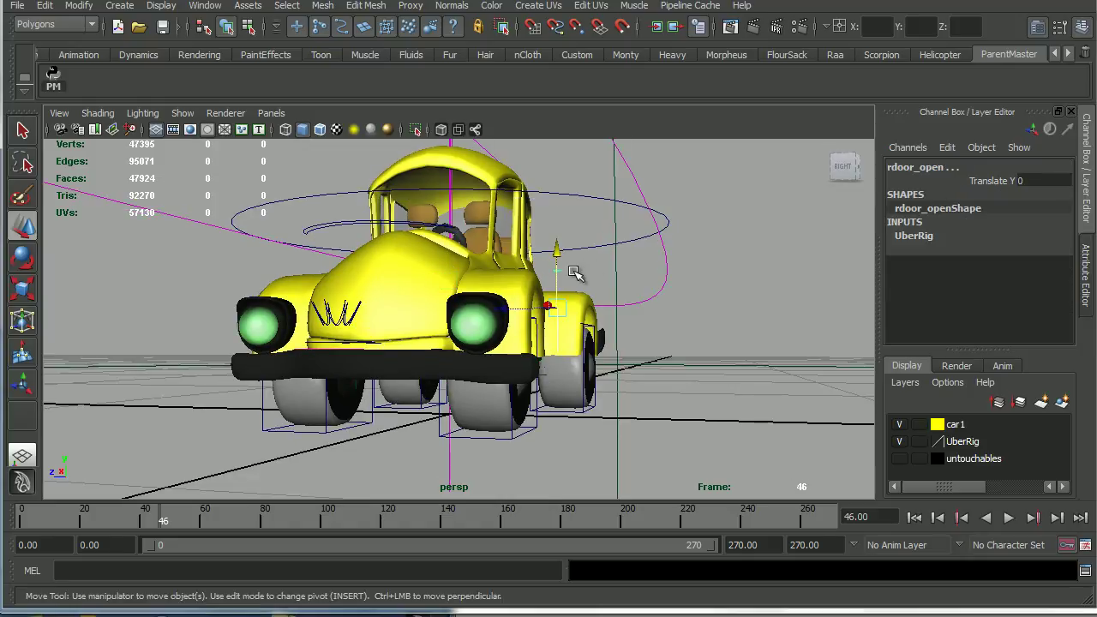
left_click(986, 181)
middle_click_drag(614, 305, 679, 241)
middle_click_drag(623, 254, 527, 273)
key("ctrl+z")
- Test the lfwheelctrl front wheel control by moving it vertically and sideways away from the body, undoing the moves
left_click_drag(524, 282, 454, 364, "alt")
key("w")
left_click(433, 377)
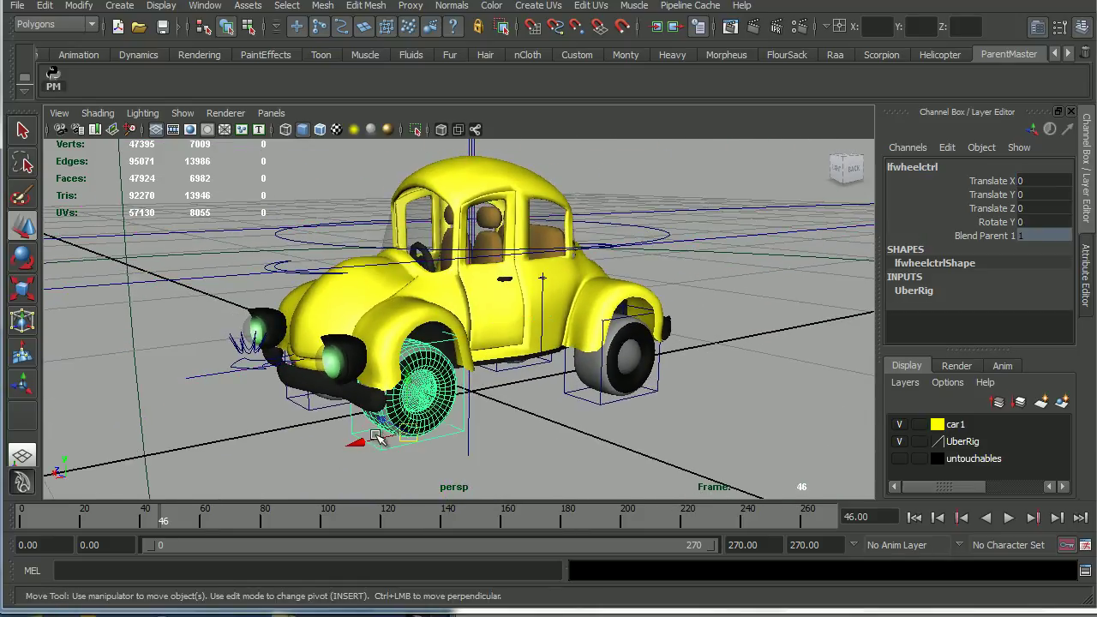
middle_click_drag(408, 388, 412, 376)
key("ctrl+z")
middle_click_drag(399, 424, 454, 448)
left_click_drag(454, 449, 559, 457, "alt")
middle_click_drag(541, 435, 582, 441)
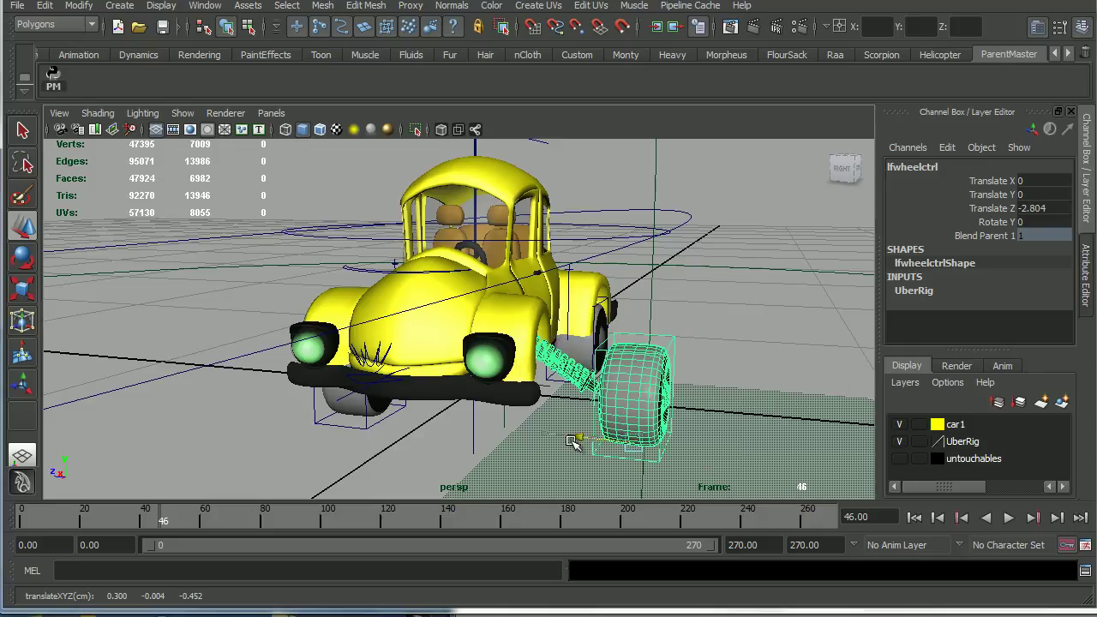
key("ctrl+z")
- Show all hidden objects in the scene
left_click(538, 443)
left_click_drag(538, 443, 520, 419, "alt")
scroll(519, 419, "up", 3)
scroll(520, 419, "down", 3)
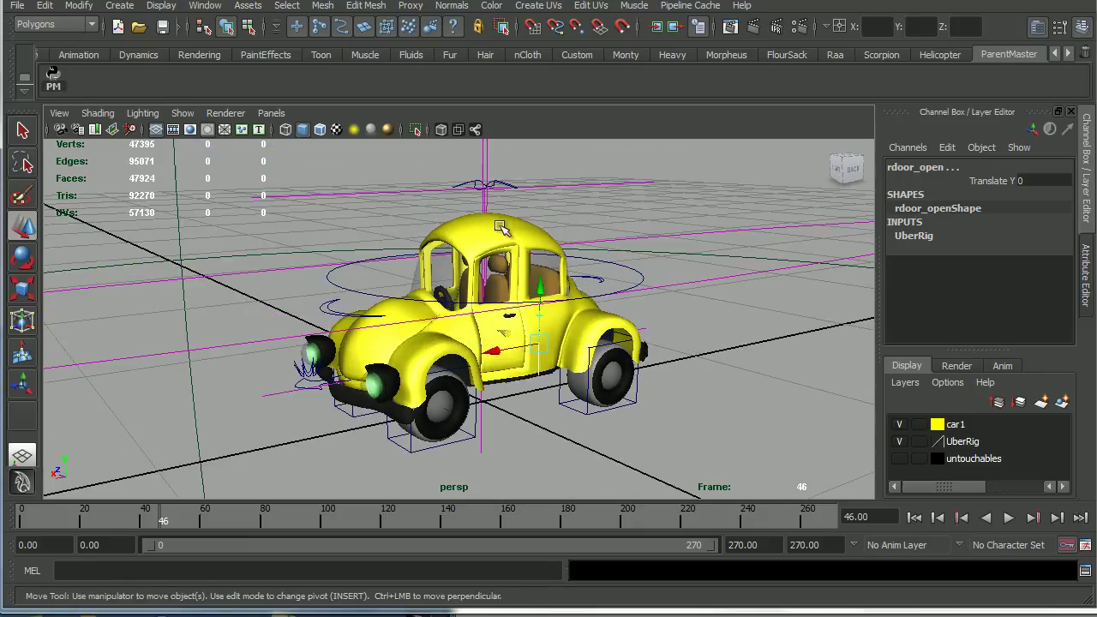
left_click_drag(511, 186, 474, 285, "alt")
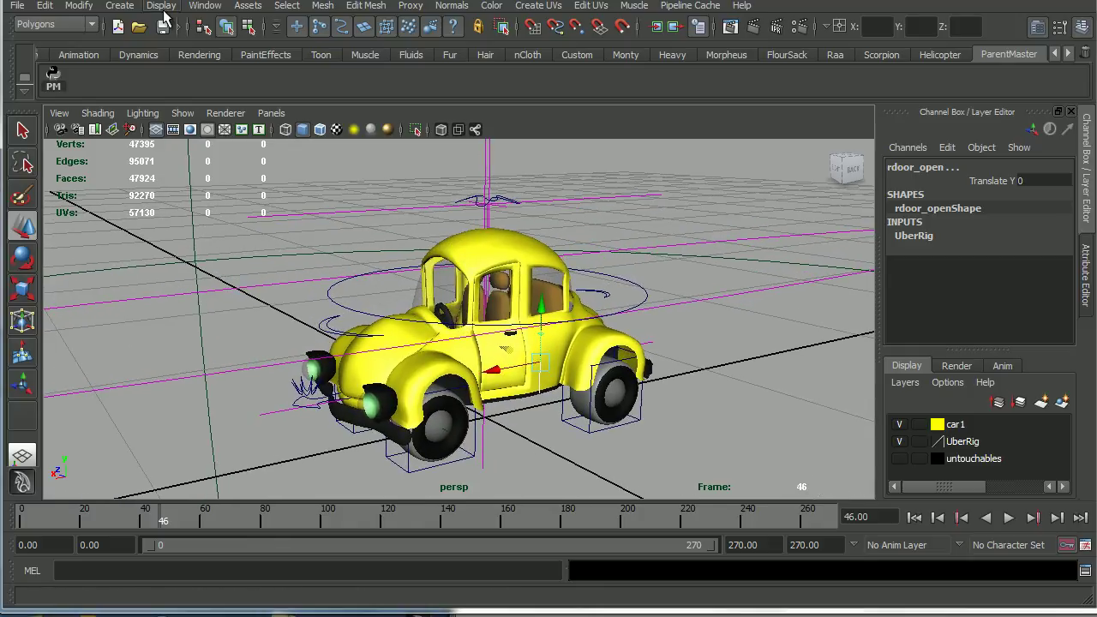
left_click(161, 6)
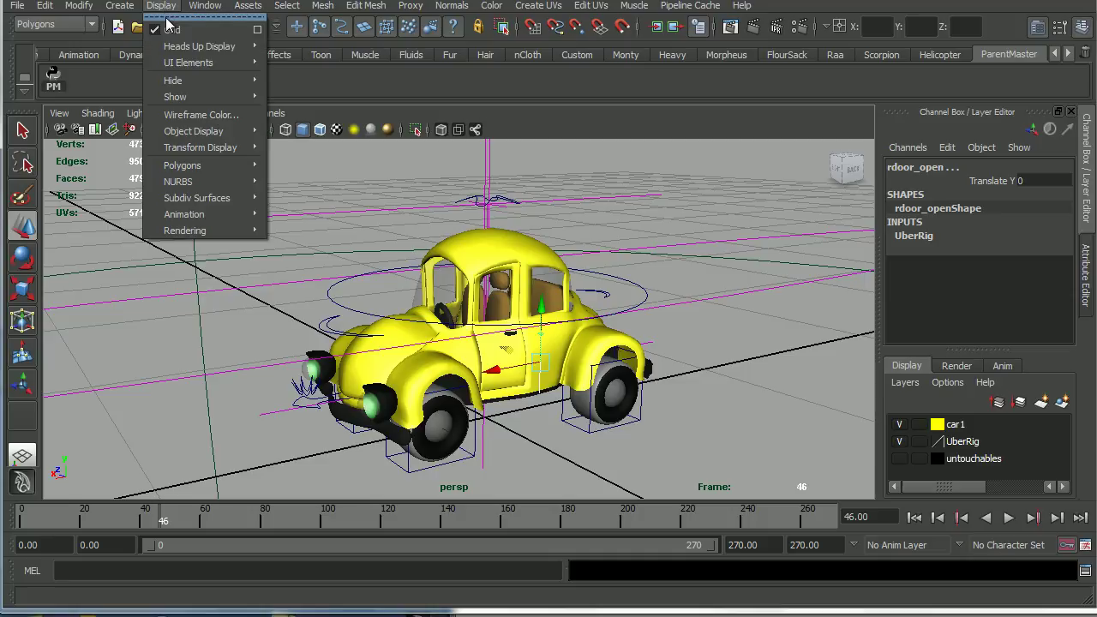
mouse_move(195, 100)
left_click(296, 156)
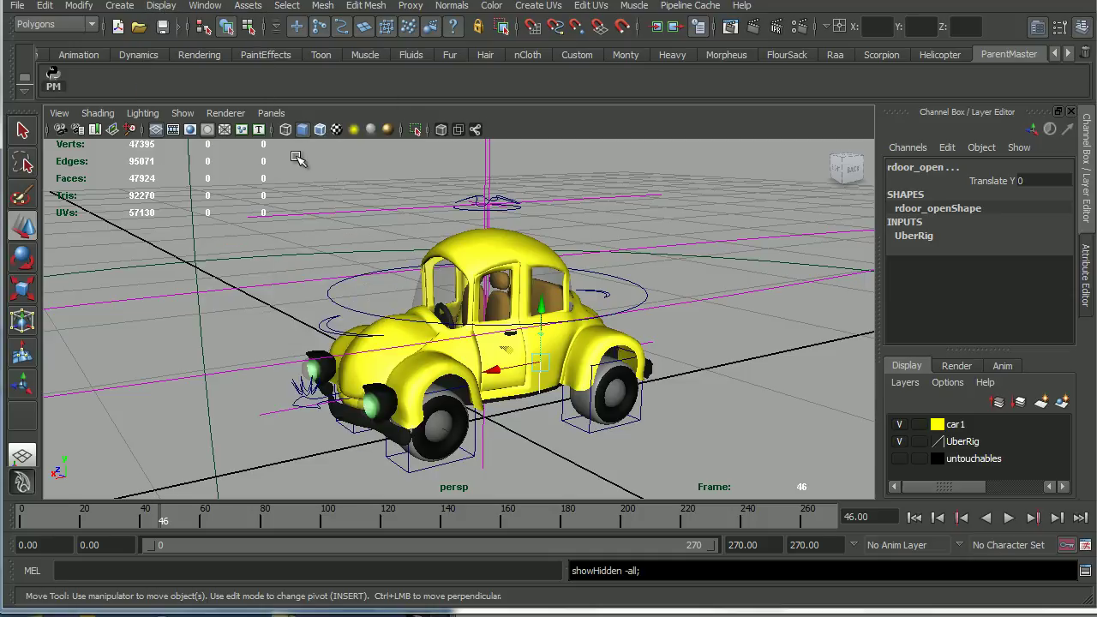
- Test the ring-shaped deformer control above the roof by moving it vertically, and undo the move
left_click(503, 211)
mouse_move(486, 162)
left_mouse_down()
mouse_move(484, 180)
mouse_move(482, 158)
mouse_move(485, 169)
left_mouse_up()
key("ctrl+z")
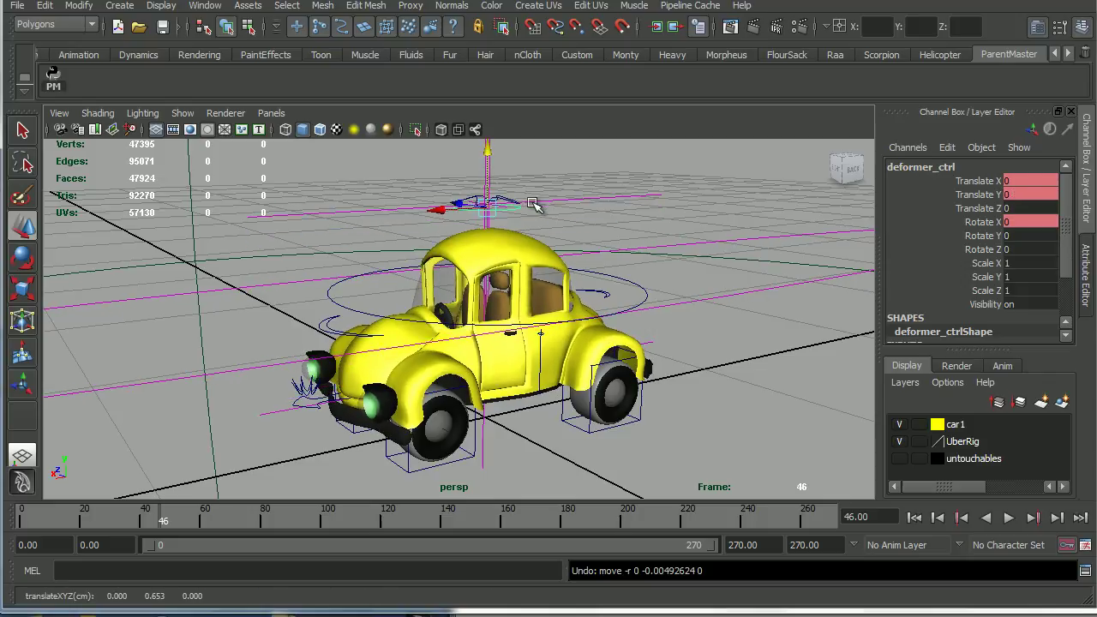
- Test the arrow-shaped deformer control above the roof by moving it vertically, and undo the move
left_click(538, 227)
left_click(509, 195)
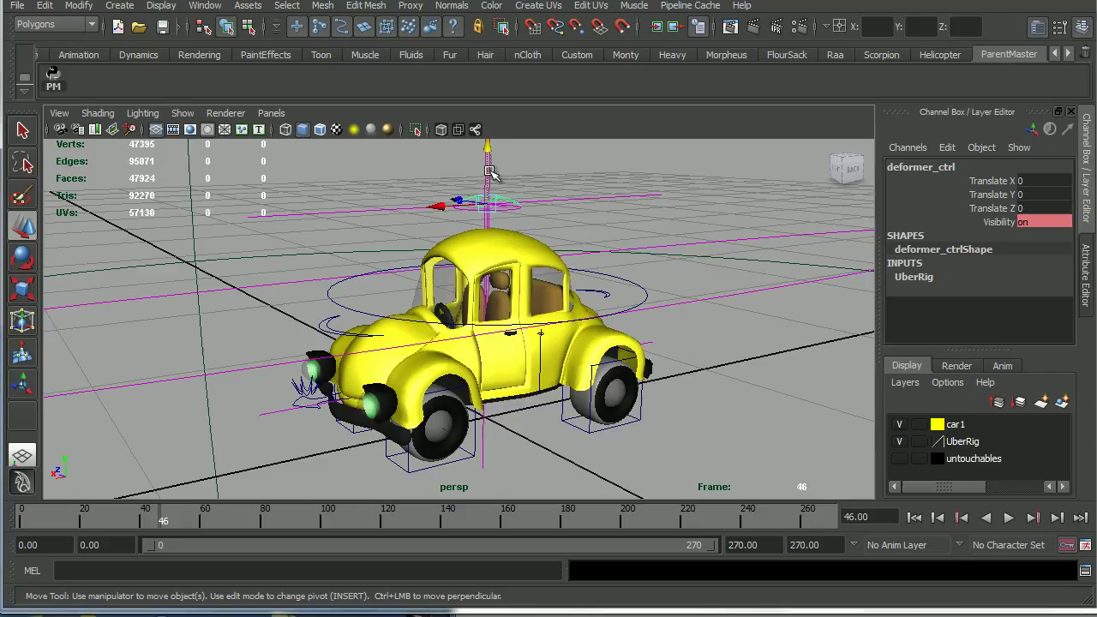
left_click(489, 171)
left_click(511, 177)
key("ctrl+z")
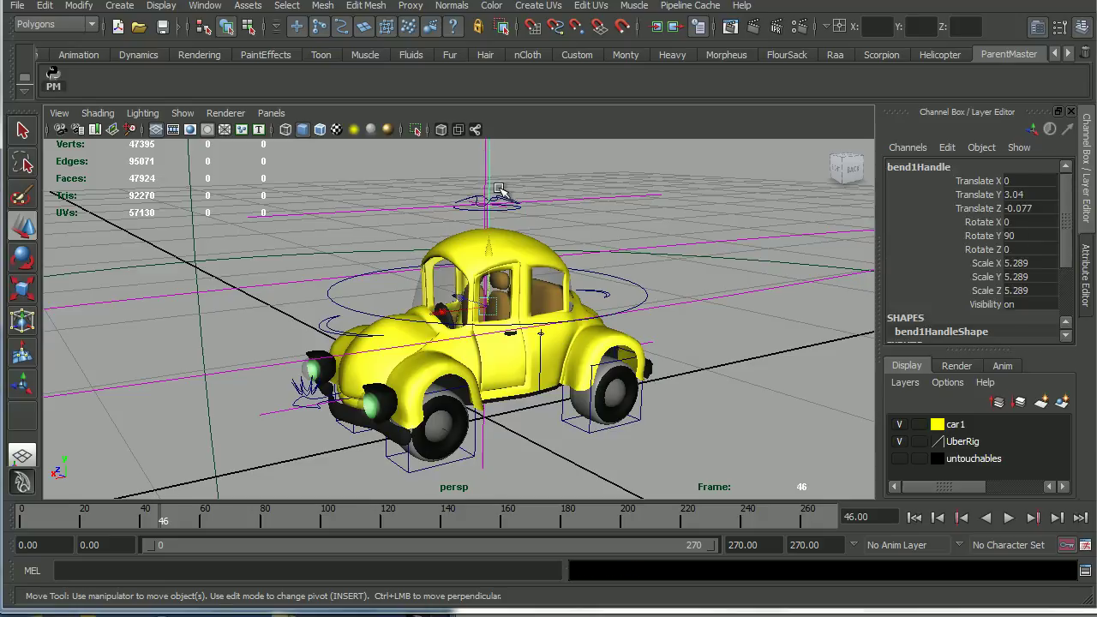
left_click(501, 188)
left_click_drag(489, 156, 489, 167)
key("ctrl+z")
- Try the ring-shaped deformer control once more from a closer view by moving it vertically, and undo the move
right_click_drag(501, 244, 533, 310, "alt")
left_click(511, 227)
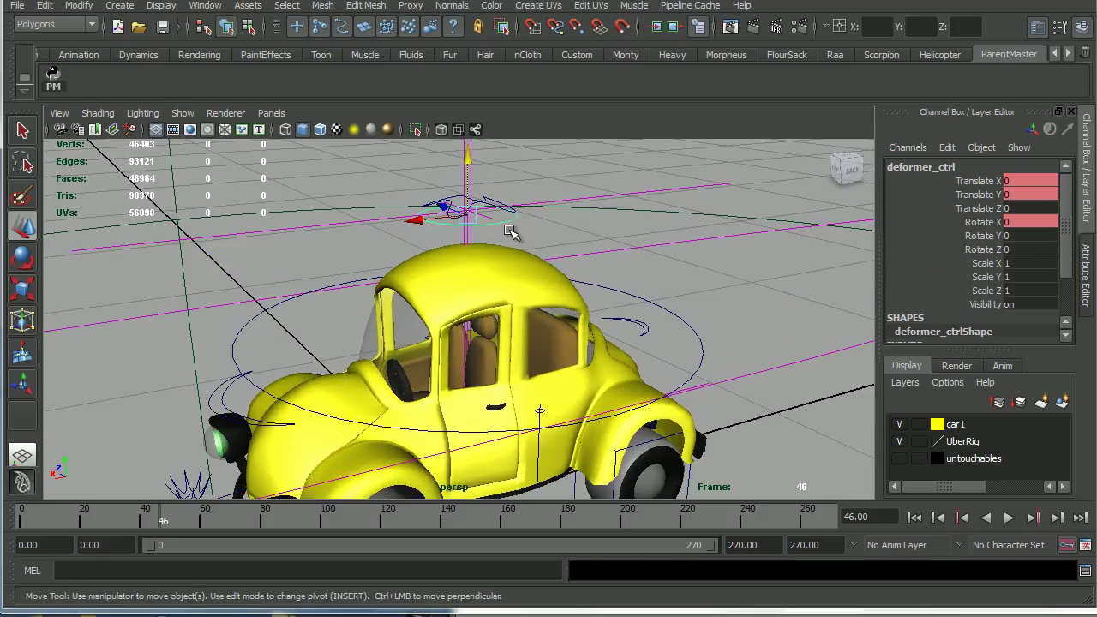
mouse_move(470, 163)
left_mouse_down()
mouse_move(467, 191)
mouse_move(469, 172)
left_mouse_up()
key("ctrl+z")
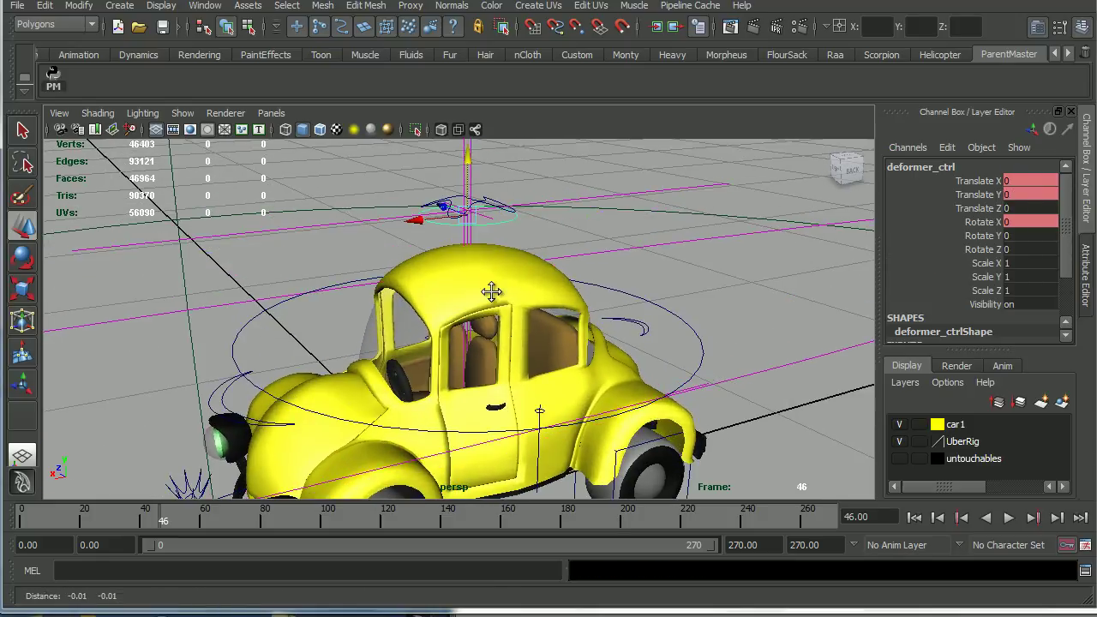
right_click_drag(483, 303, 457, 315, "alt")
middle_click_drag(457, 314, 475, 296, "alt")
left_click_drag(476, 298, 483, 342, "alt")
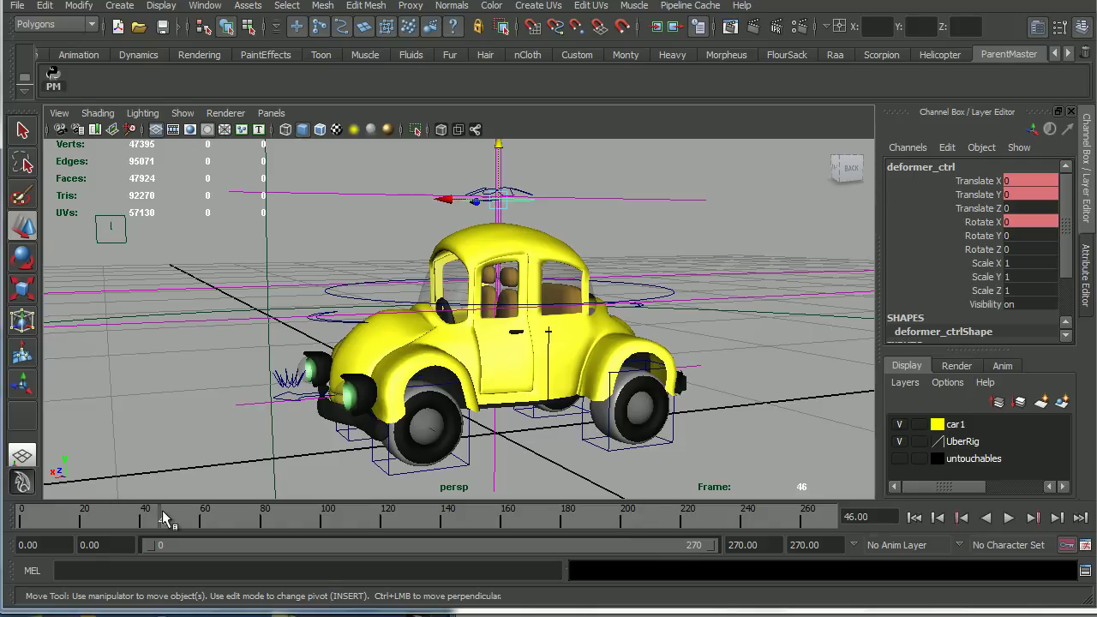
- Set the start of both the animation range and the playback range to frame 10
left_click(34, 544)
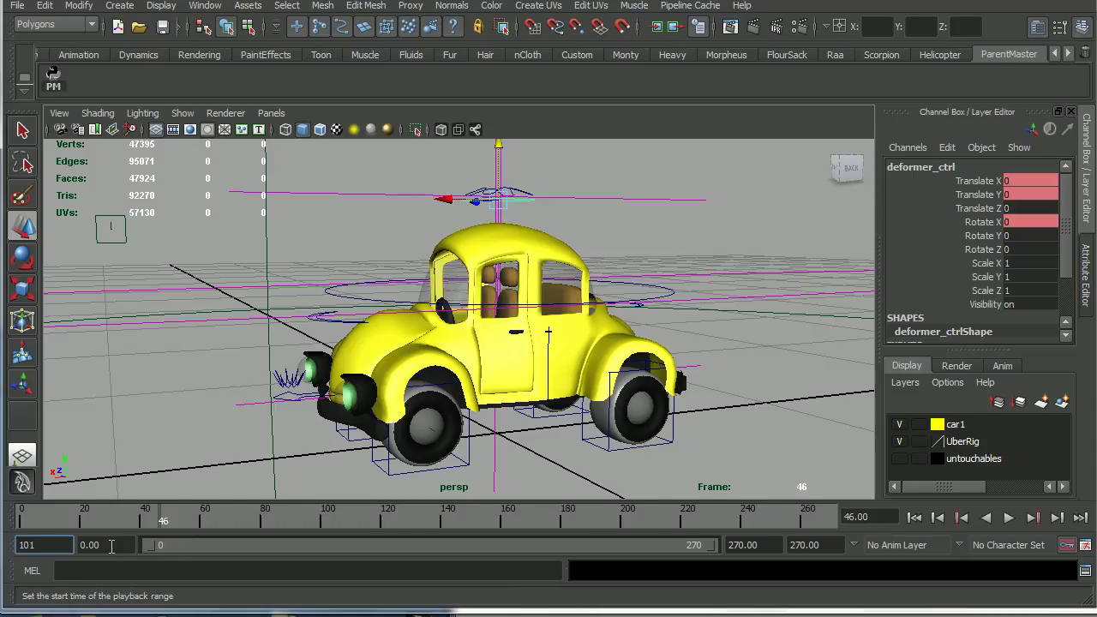
key("Tab")
type("10")
key("Return")
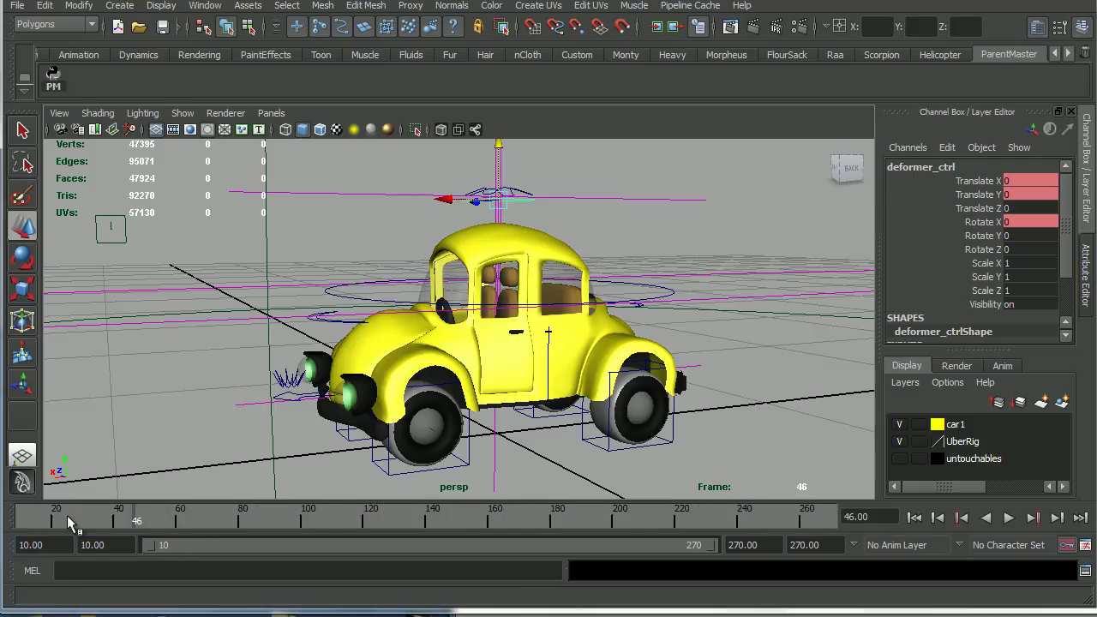
- Set the end of both the playback range and the animation range to frame 113
left_click(740, 545)
type("113")
key("Return")
left_click(829, 544)
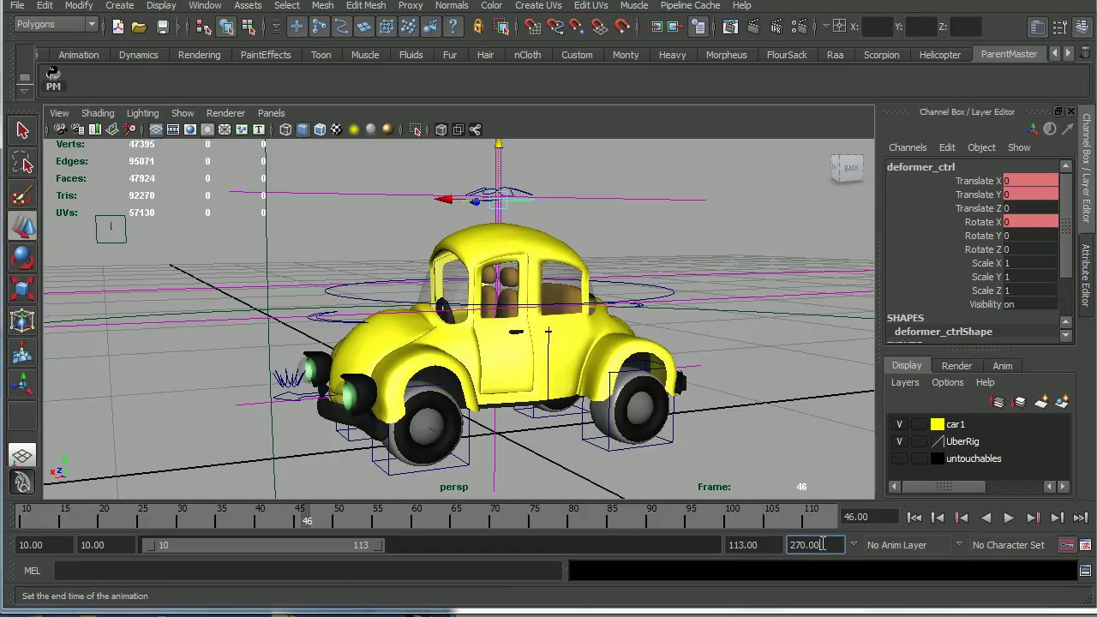
type("113")
key("Return")
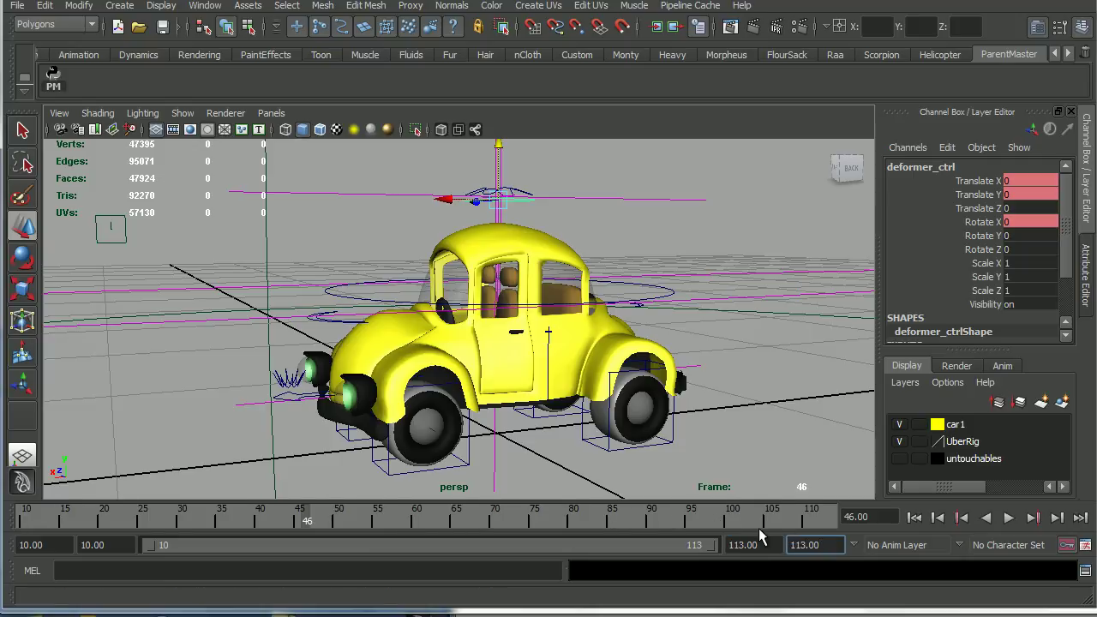
- Set the start of both the playback and animation ranges to frame 101, and go to frame 101
key("Tab")
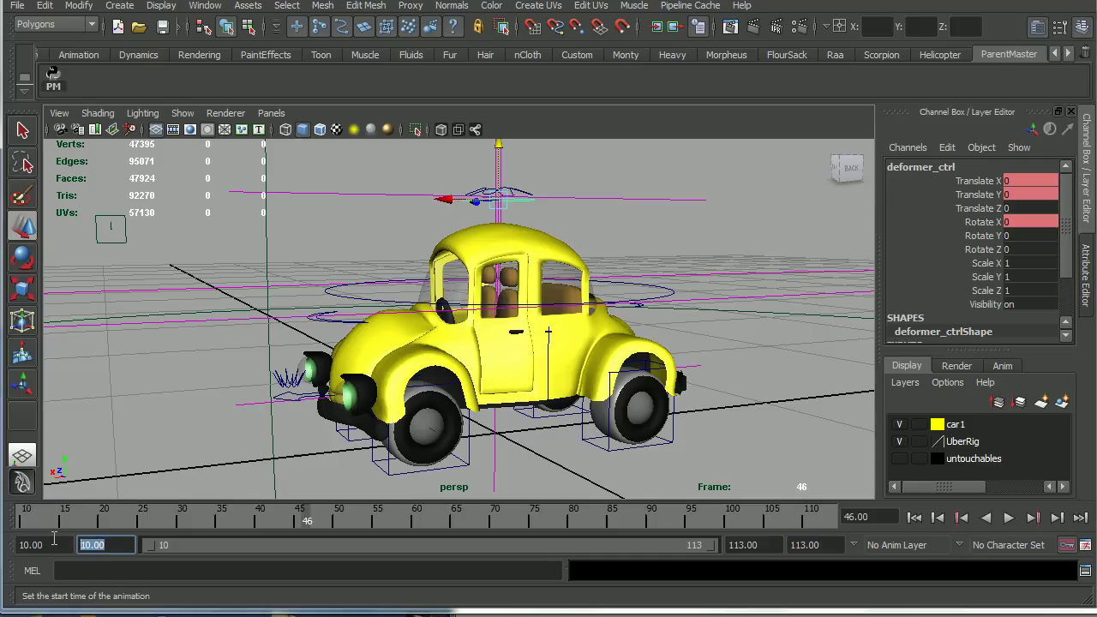
type("101")
key("Return")
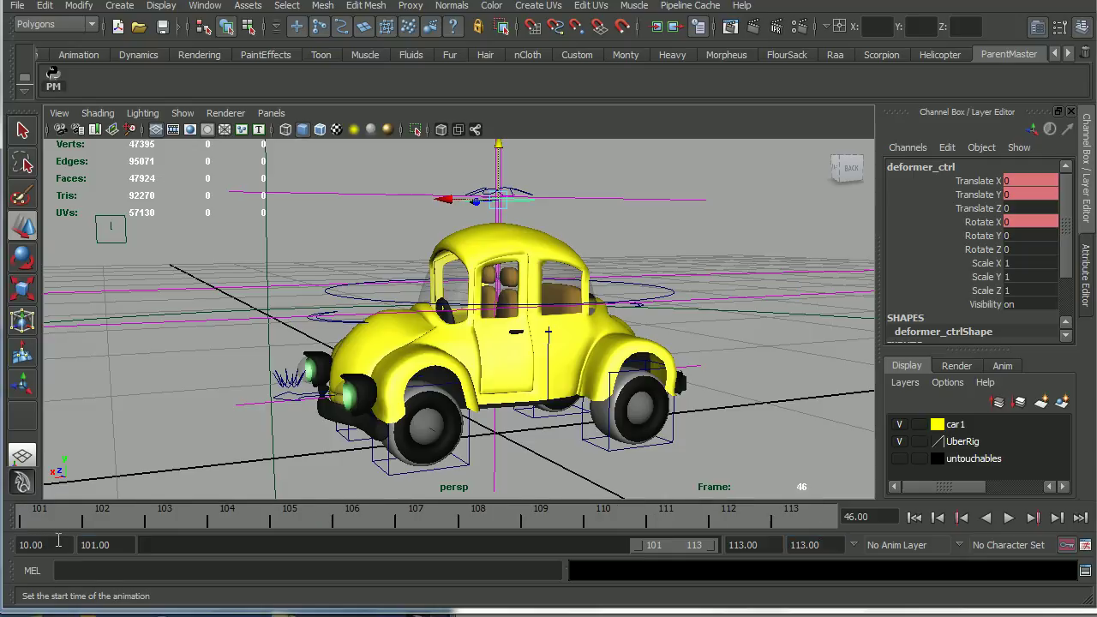
left_click(54, 542)
type("101")
key("Return")
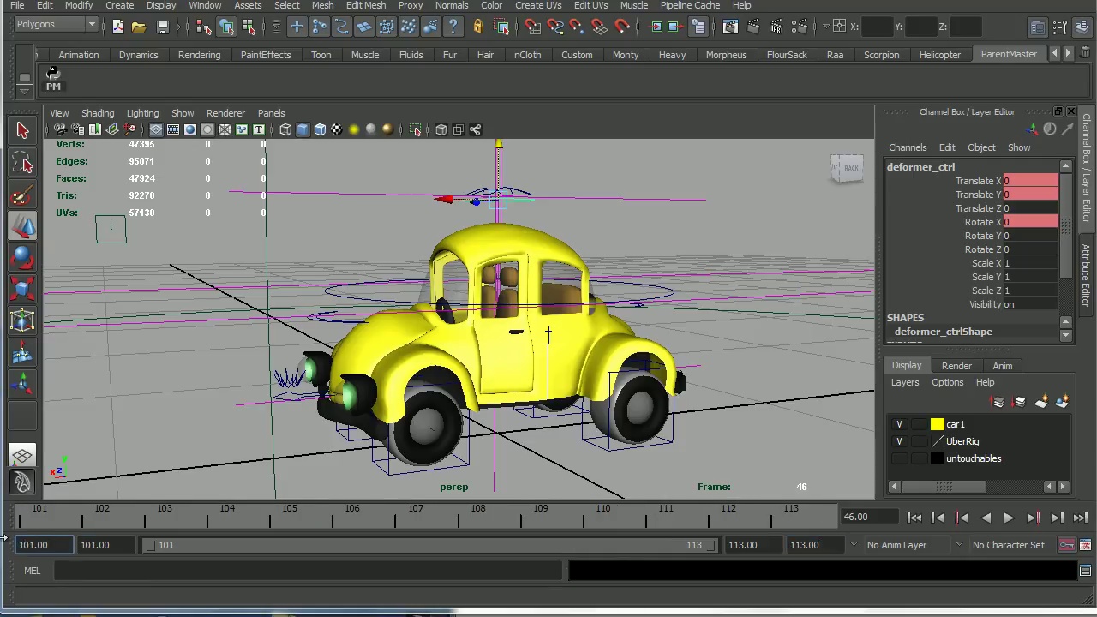
left_click(40, 518)
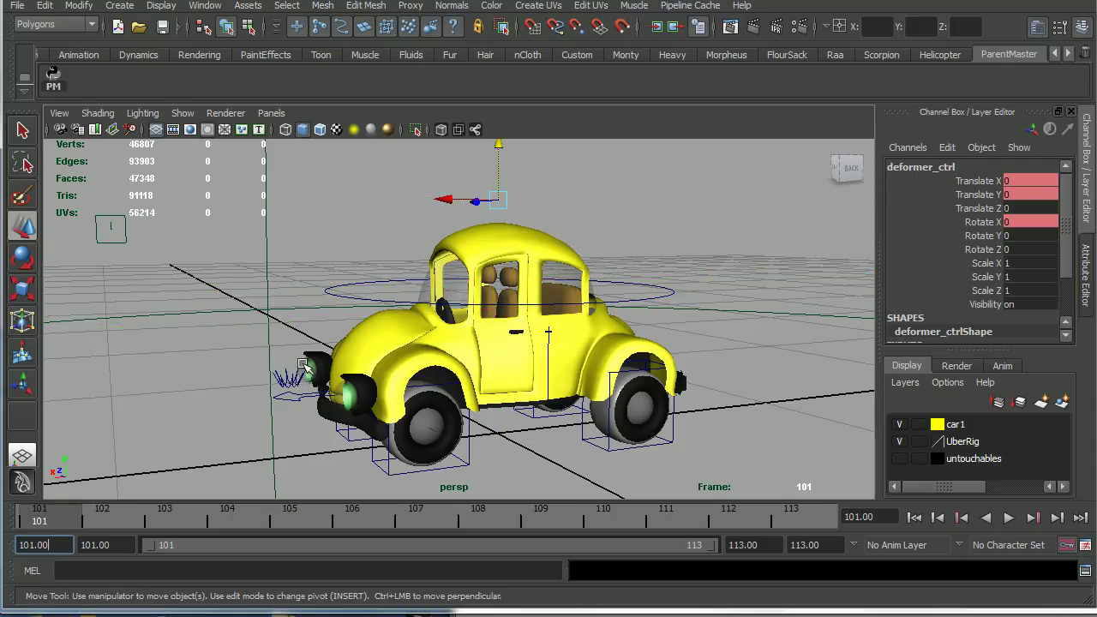
- Show all hidden objects at frame 101 to bring back the deformer controls
left_click_drag(469, 318, 495, 319, "alt")
left_click_drag(516, 246, 518, 251, "alt")
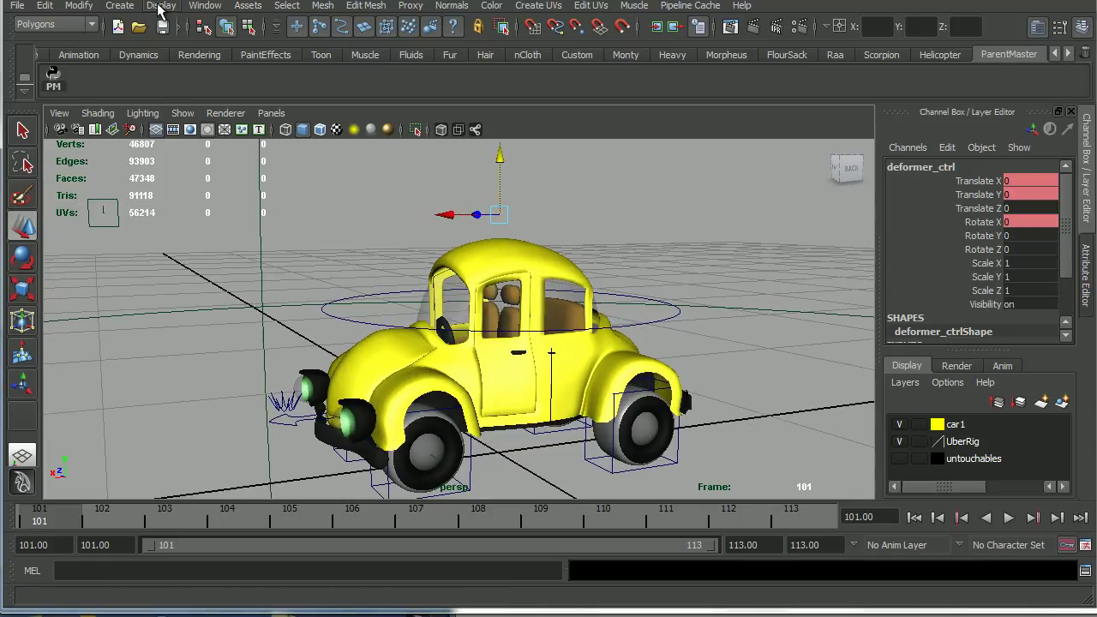
left_click(160, 6)
mouse_move(175, 97)
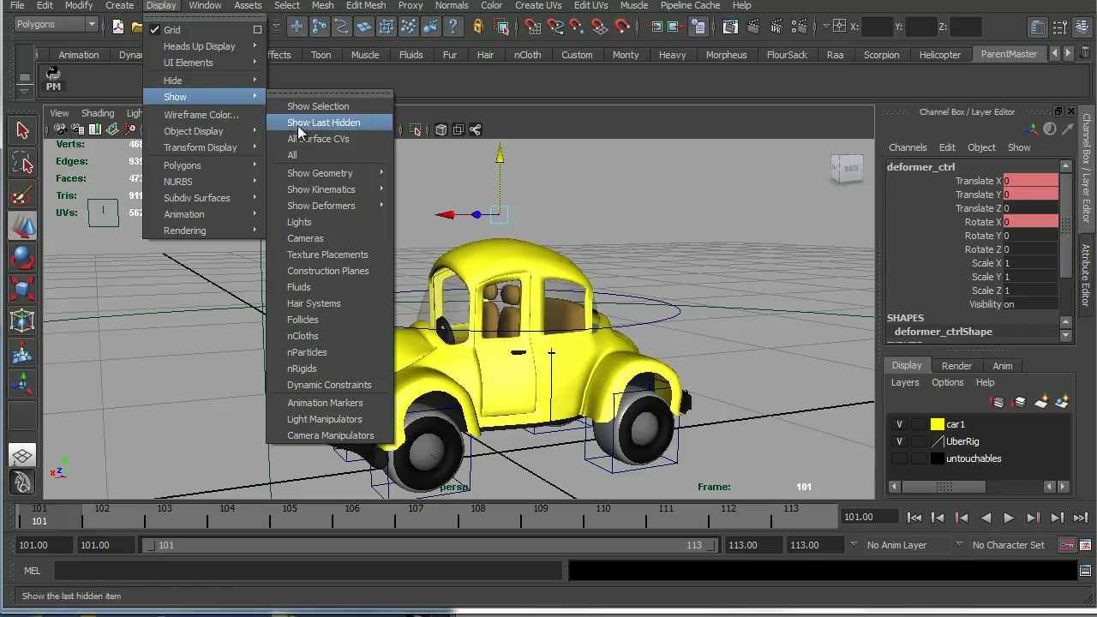
left_click(304, 157)
- Raise the arrow-shaped deformer control above the roof to a Translate Y of about 0.252 and key its translation at frame 101
middle_click_drag(462, 294, 482, 287, "alt")
mouse_move(502, 287)
left_mouse_down("alt")
mouse_move(514, 291)
mouse_move(511, 266)
left_mouse_up("alt")
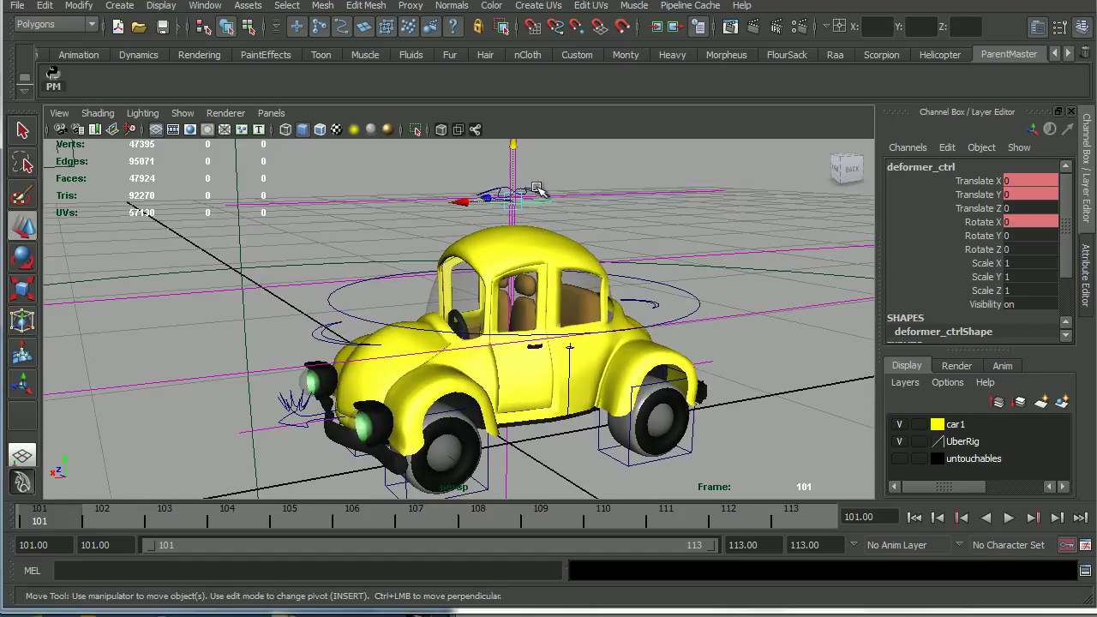
left_click(541, 194)
left_click_drag(542, 193, 117, 485, "alt")
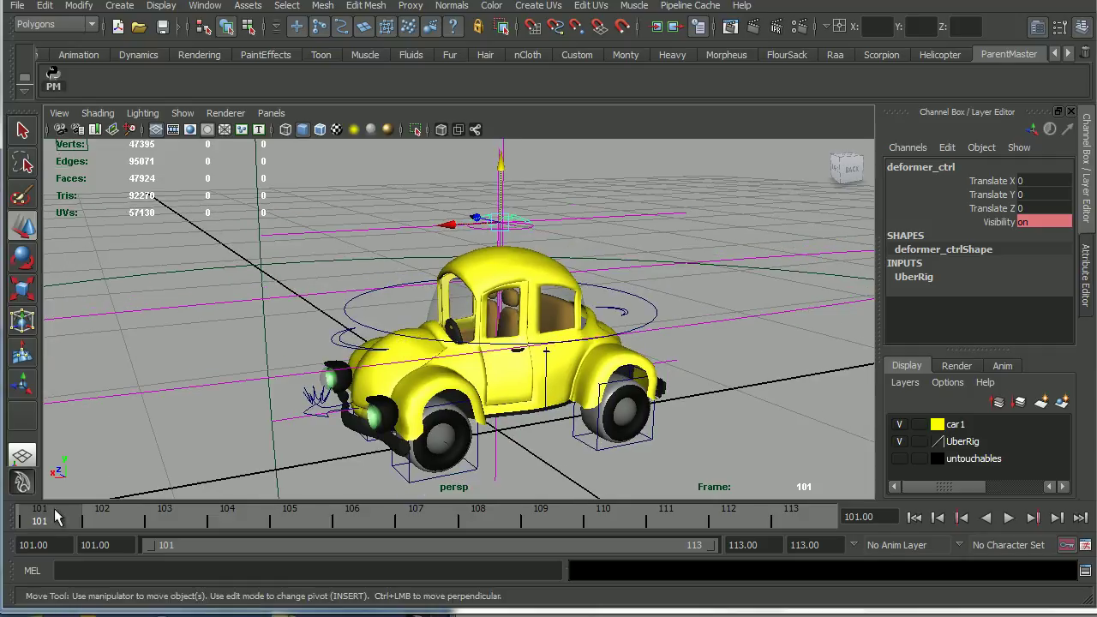
left_click_drag(501, 168, 502, 213)
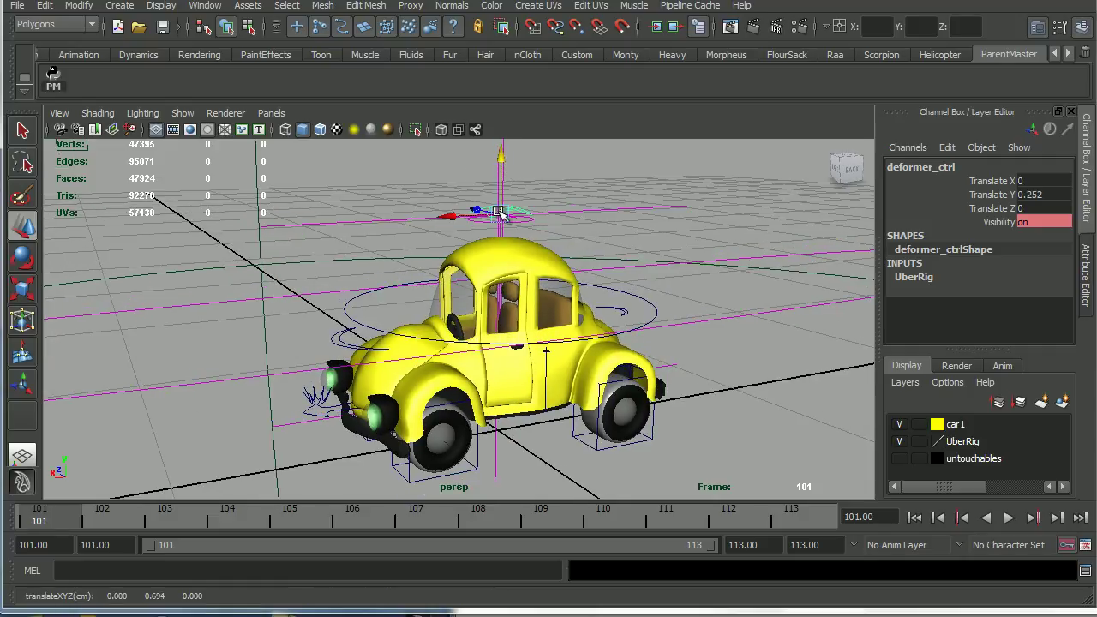
key("shift+w")
- Key the deformer control lowered to a Translate Y of about -0.177 at frame 104 and raised to about 0.327 at frame 107
left_click_drag(77, 521, 227, 521)
left_click_drag(500, 160, 498, 174)
left_click_drag(253, 521, 413, 522)
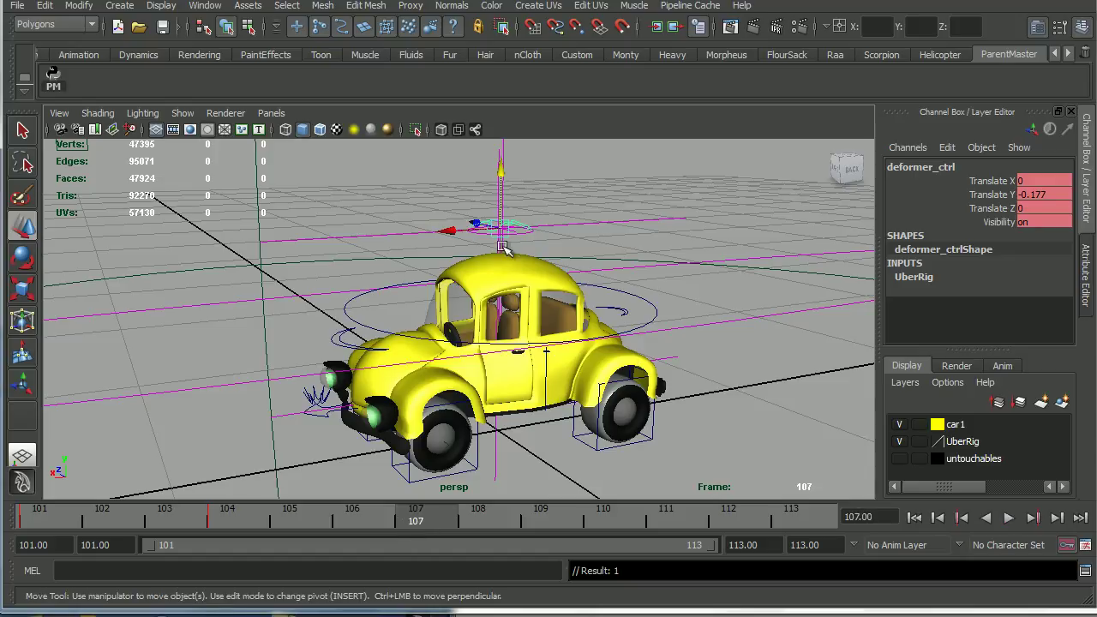
left_click_drag(502, 176, 499, 208)
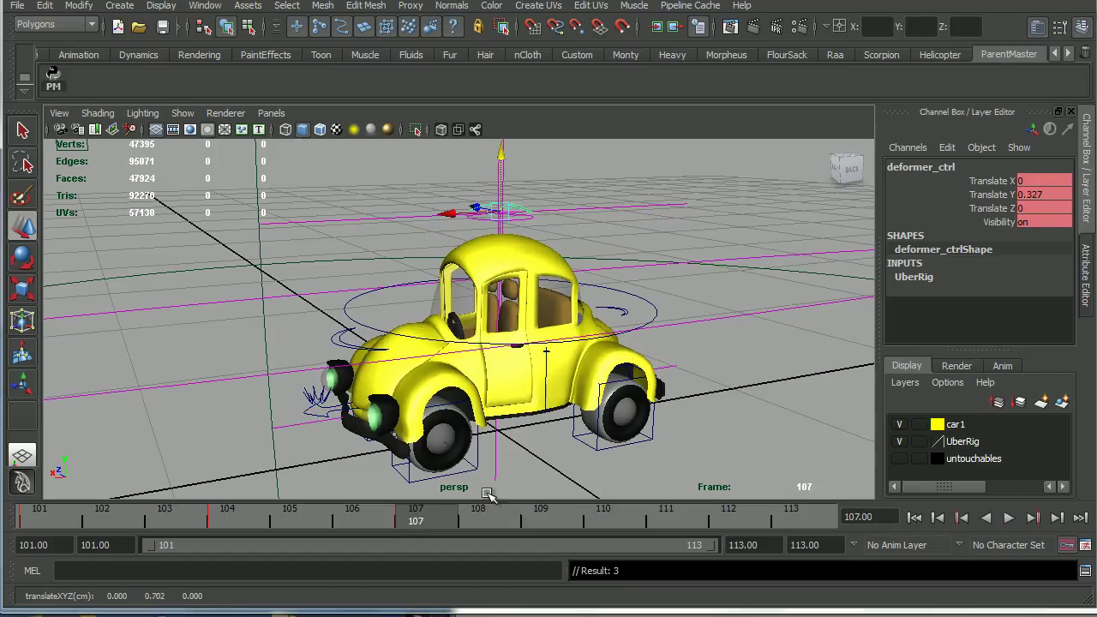
- Key the deformer control at frames 110 and 113, raising its Translate Y to about 0.452
left_click(604, 521)
mouse_move(504, 152)
left_mouse_down()
mouse_move(501, 185)
mouse_move(503, 141)
left_mouse_up()
left_click(787, 508)
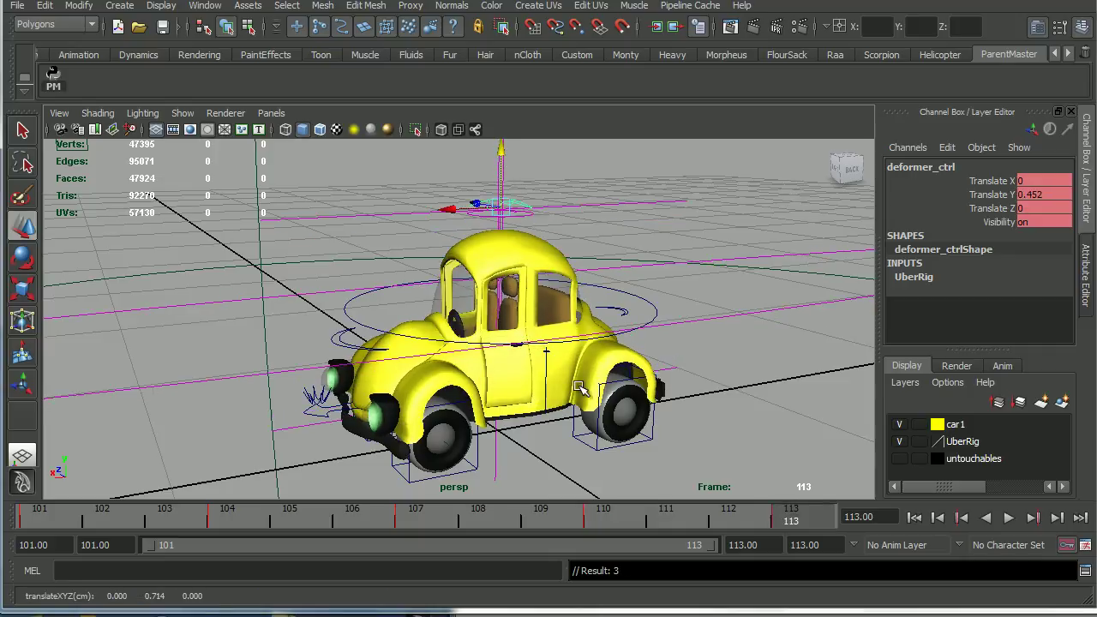
- Switch to the saved Animation layout with the graph editor and show the persp view beside the side view
key("space")
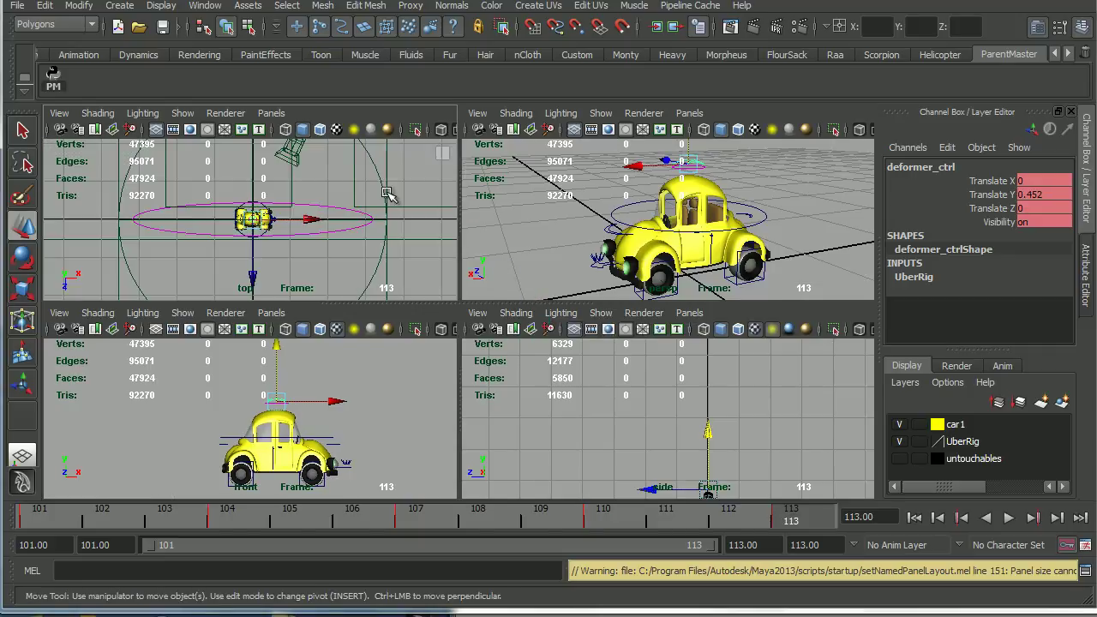
left_click(204, 7)
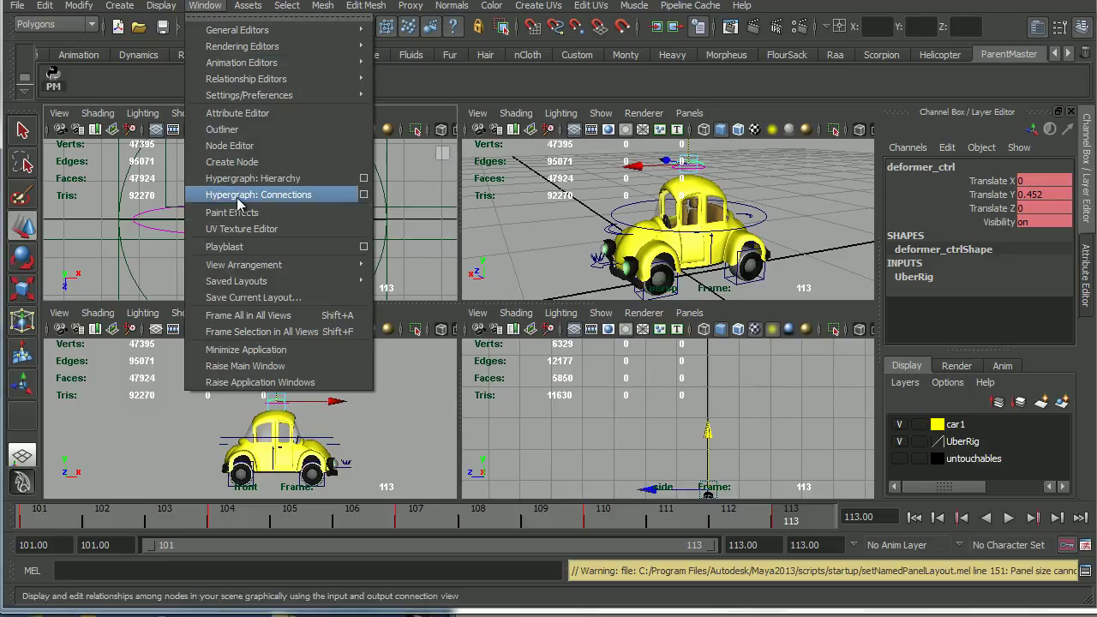
mouse_move(253, 283)
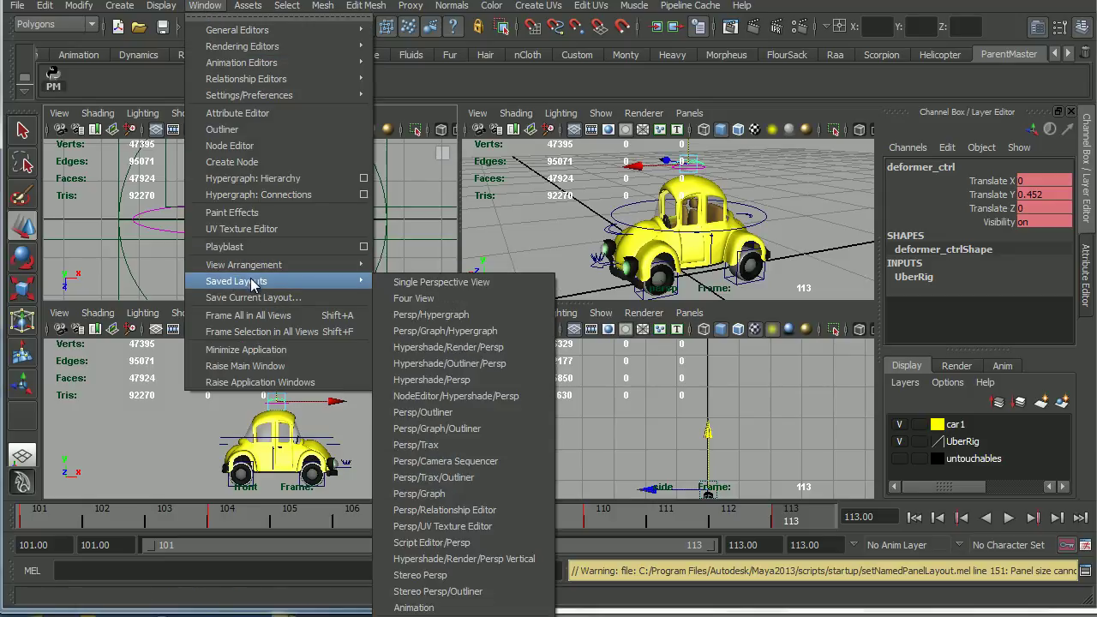
left_click(414, 607)
left_click(687, 113)
left_click(828, 165)
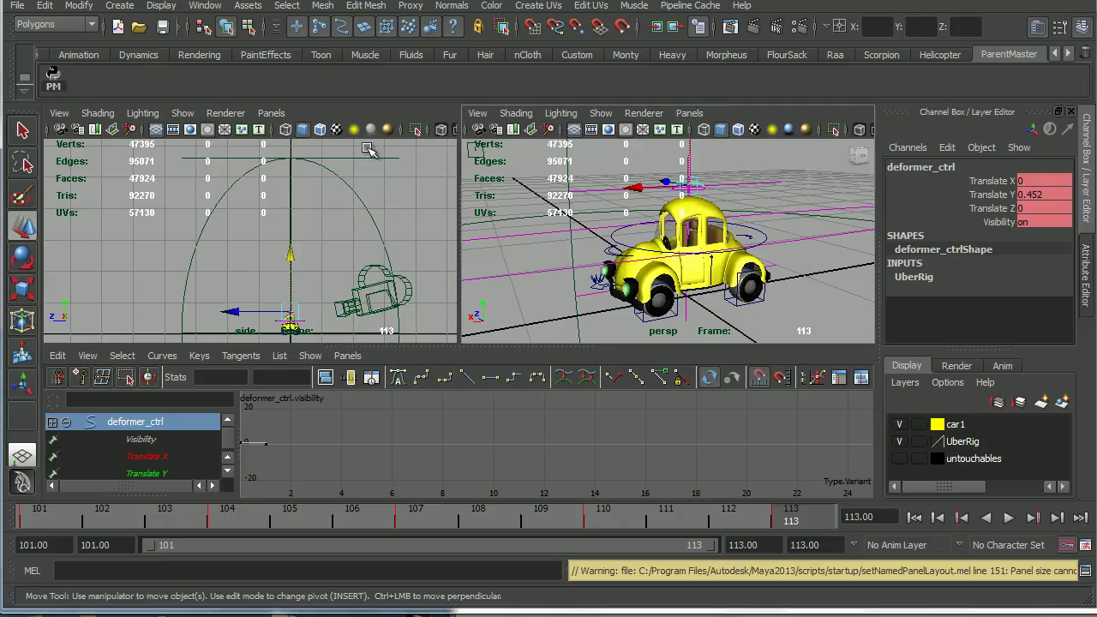
- Change the side view to the persp camera and frame the car in it
left_click(270, 113)
mouse_move(295, 131)
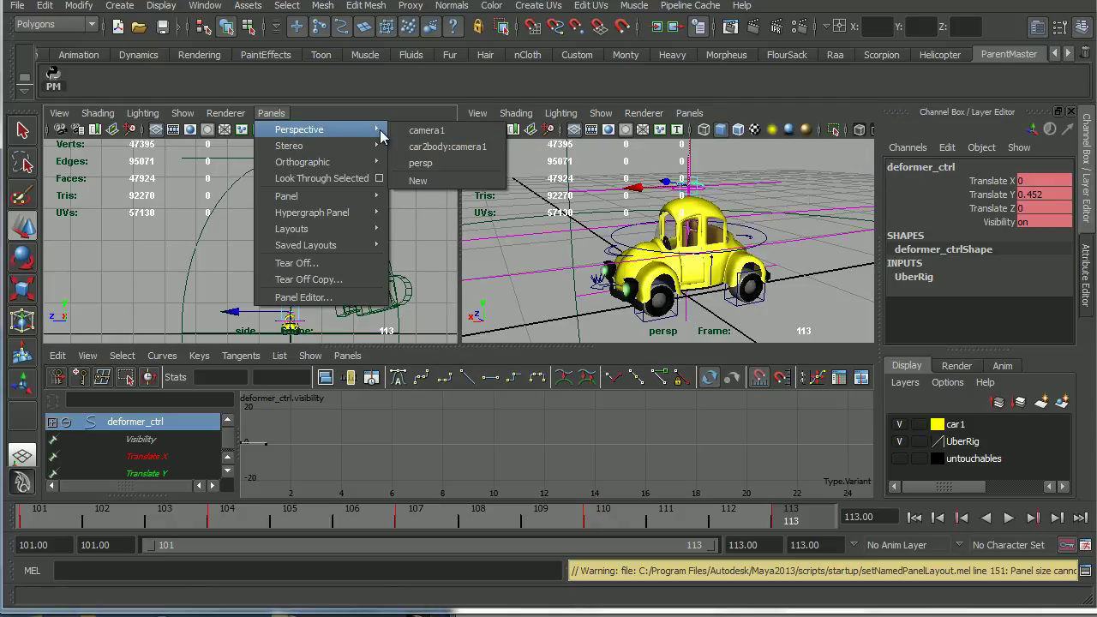
left_click(420, 163)
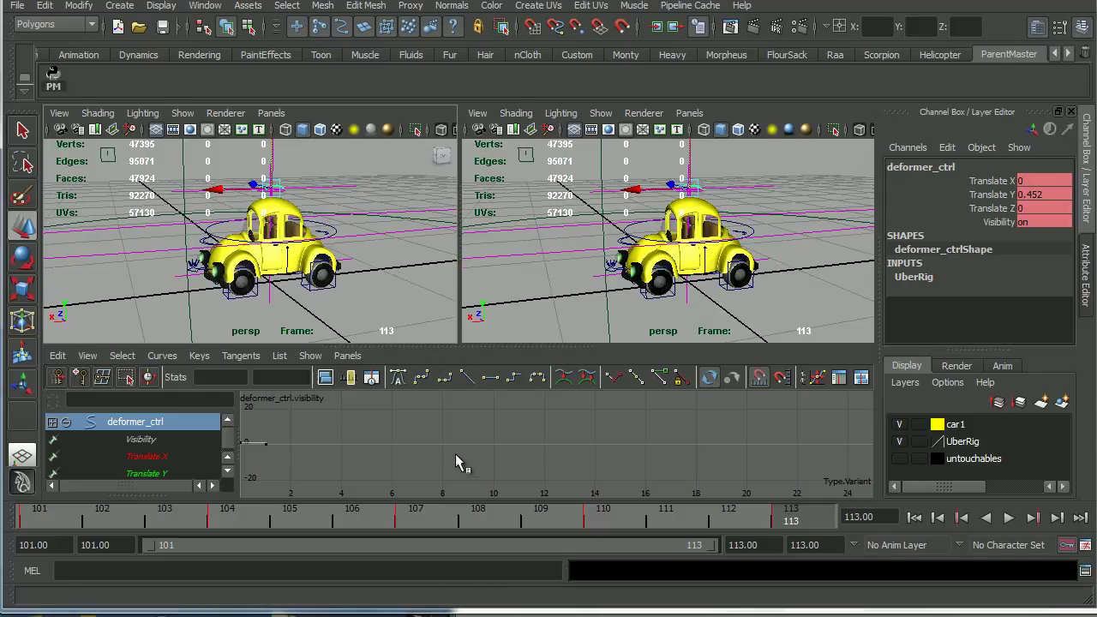
middle_click_drag(317, 231, 331, 231, "alt")
left_click_drag(331, 231, 334, 234, "alt")
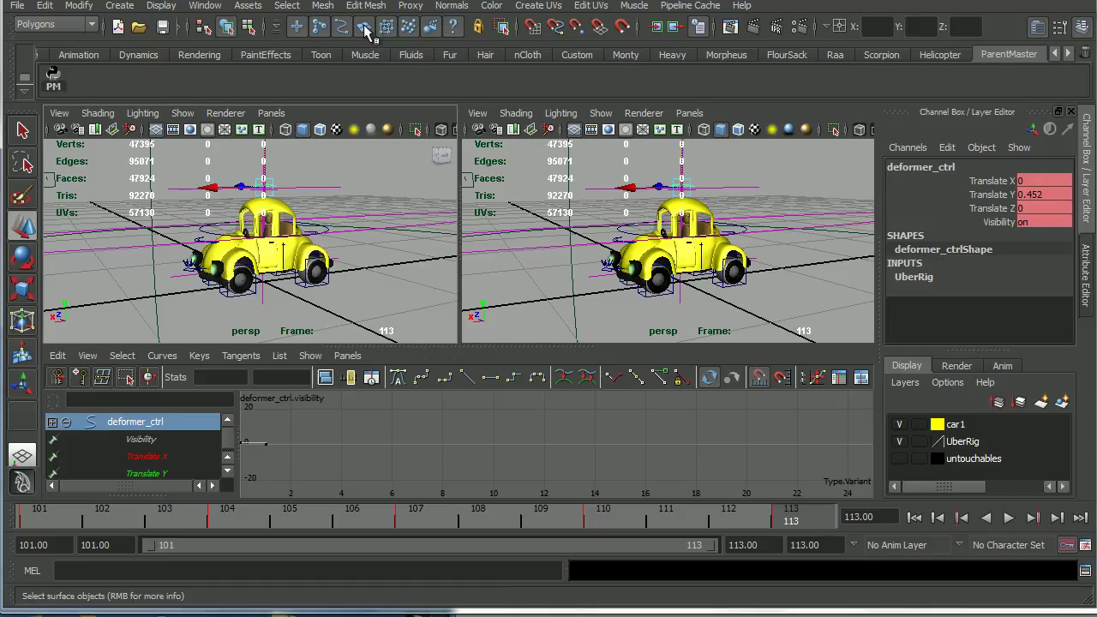
- Limit the former side view to displaying only polygons and NURBS curves
left_click(182, 113)
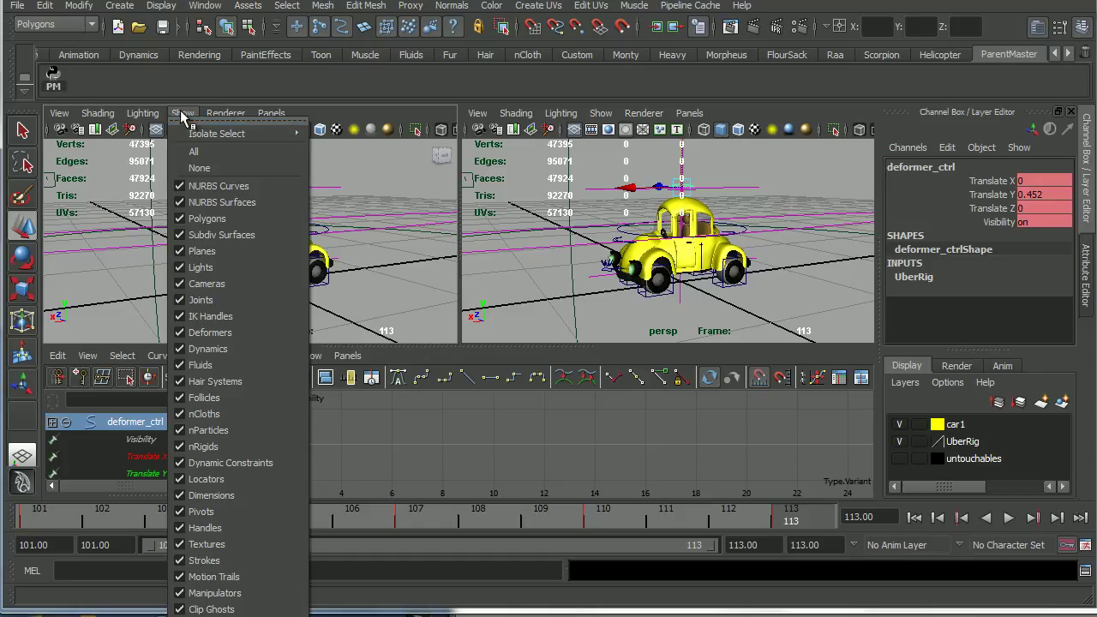
left_click(198, 168)
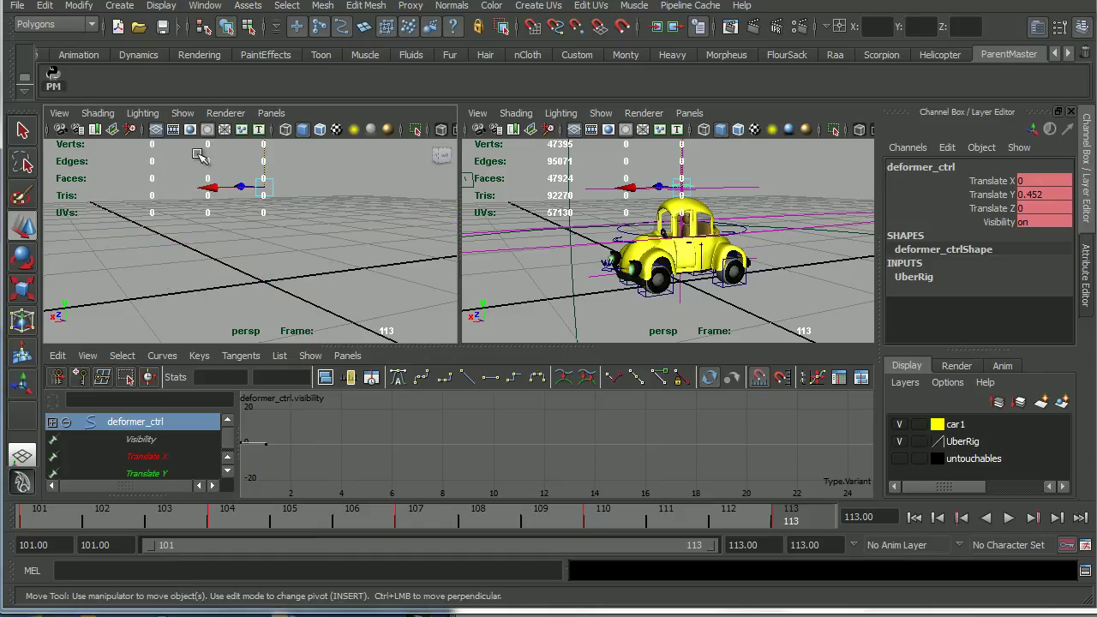
left_click(184, 116)
left_click(236, 218)
left_click(184, 113)
left_click(215, 187)
- Limit the second persp view to displaying only polygons and NURBS curves as well
left_click(600, 113)
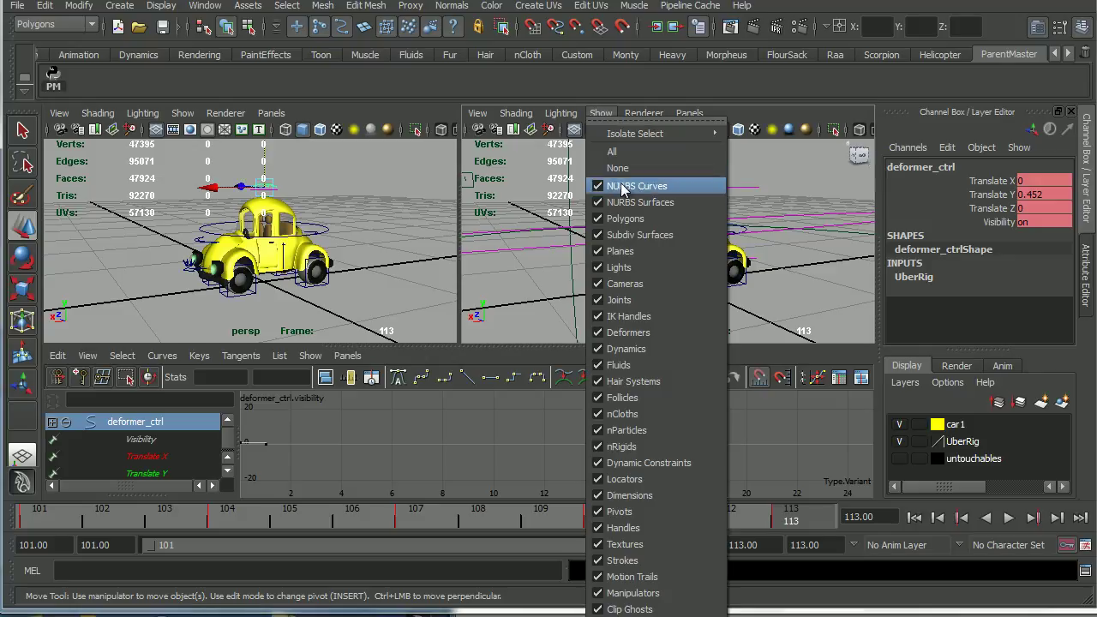
left_click(618, 169)
left_click(601, 113)
left_click(625, 219)
left_click(603, 115)
left_click(638, 187)
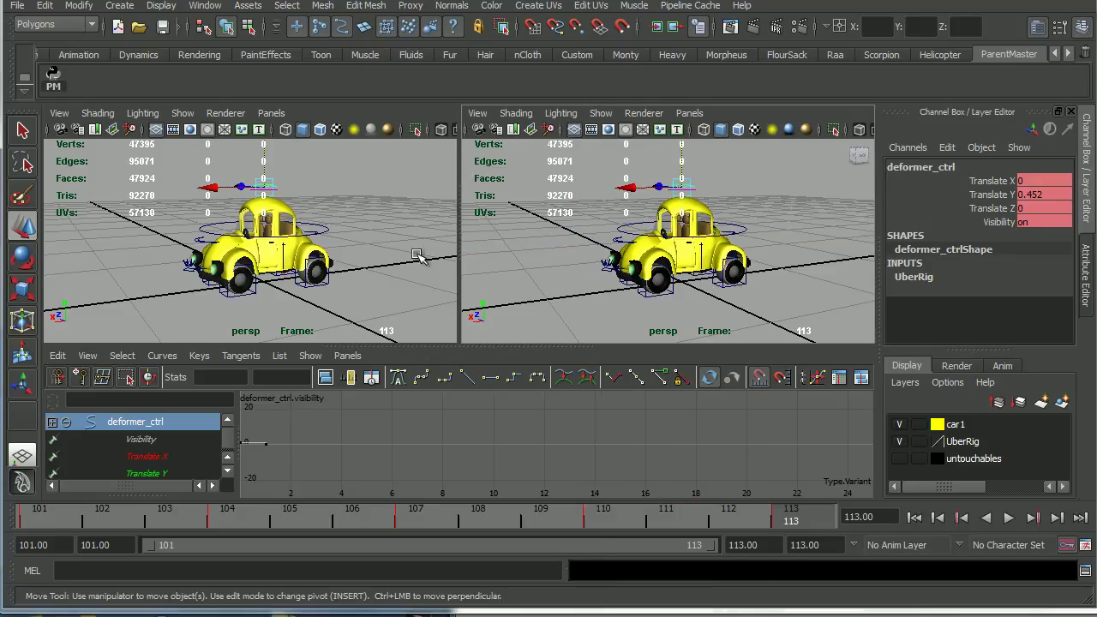
- Select all the car rig's controls and delete the stray keys clustered around frame 0 in the graph editor
left_click_drag(163, 177, 345, 301)
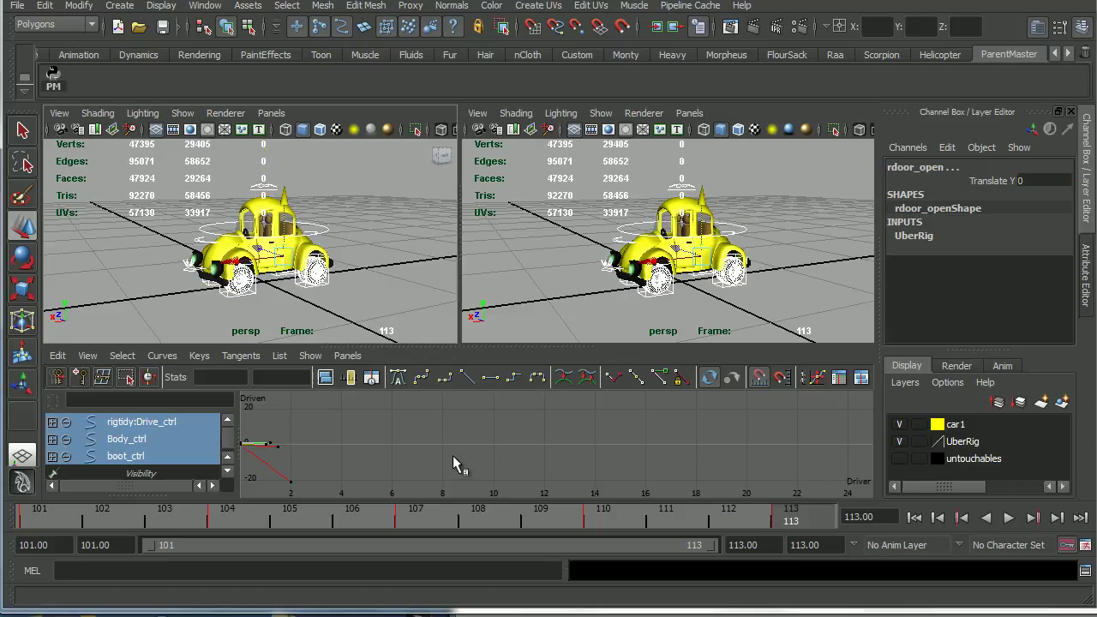
key("a")
scroll(486, 451, "down", 2)
middle_click_drag(485, 452, 478, 452, "alt")
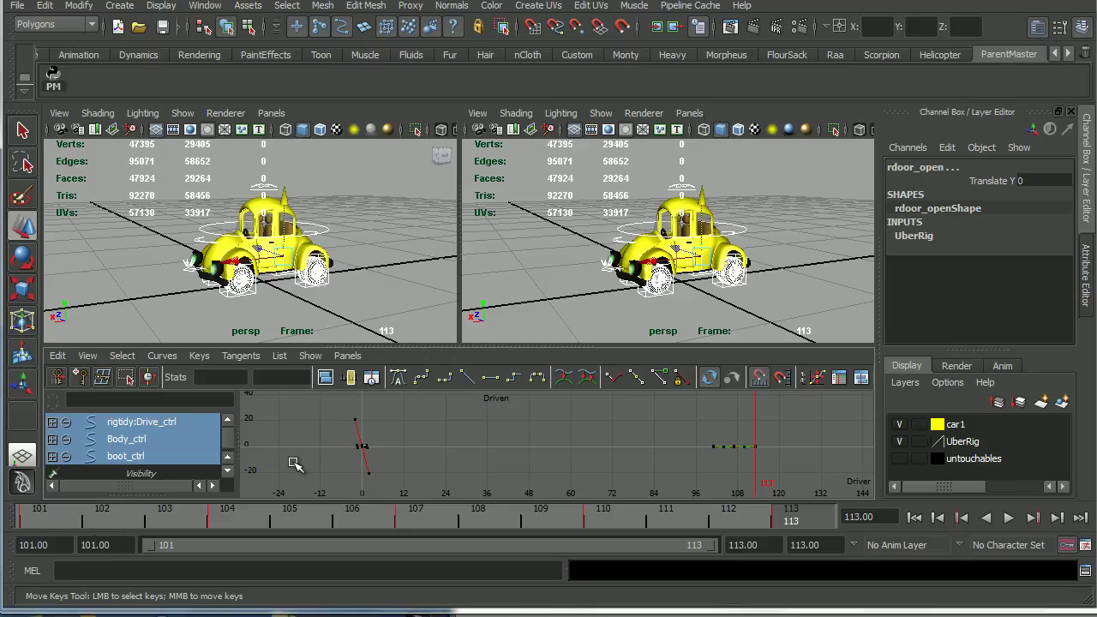
left_click_drag(326, 409, 387, 487)
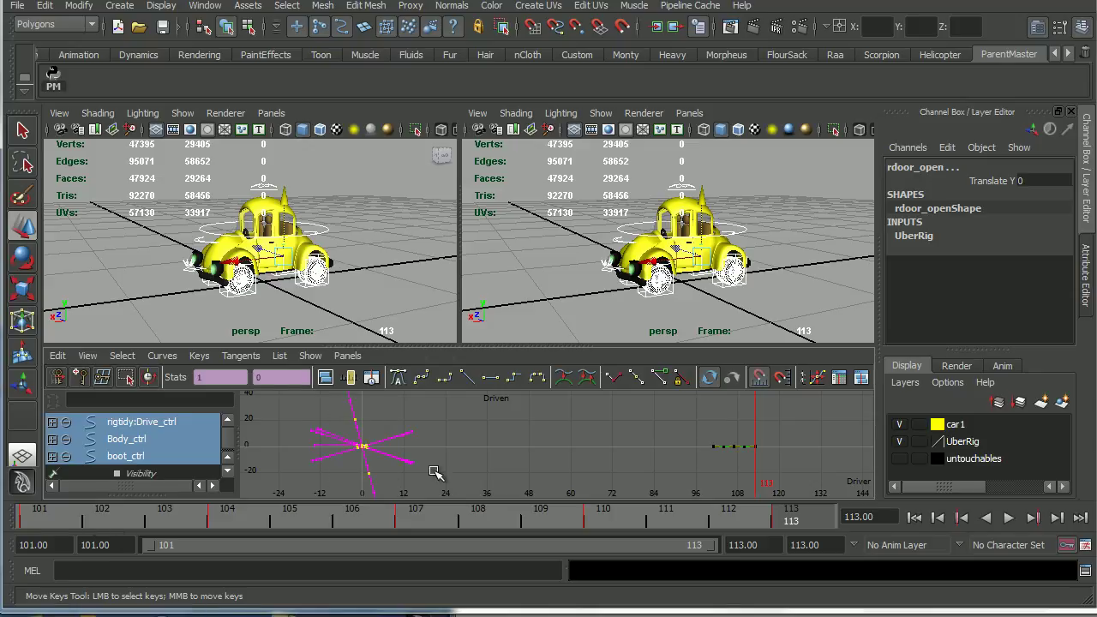
key("Delete")
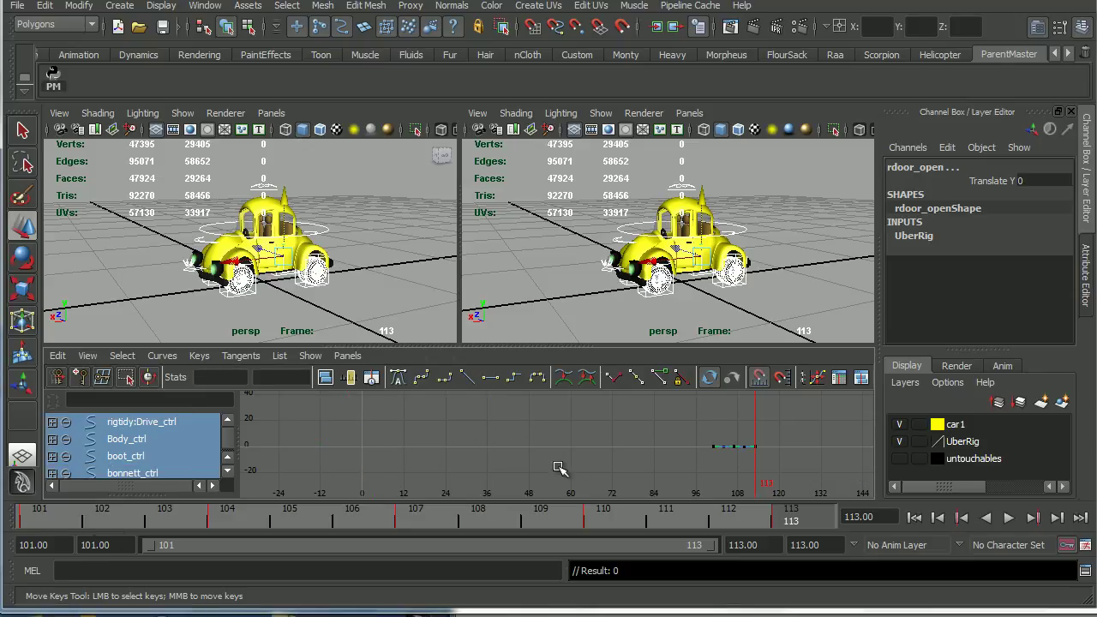
- Lower the Translate Y key at frame 113 to about 0.292 in the graph editor
key("a")
scroll(552, 450, "down", 3)
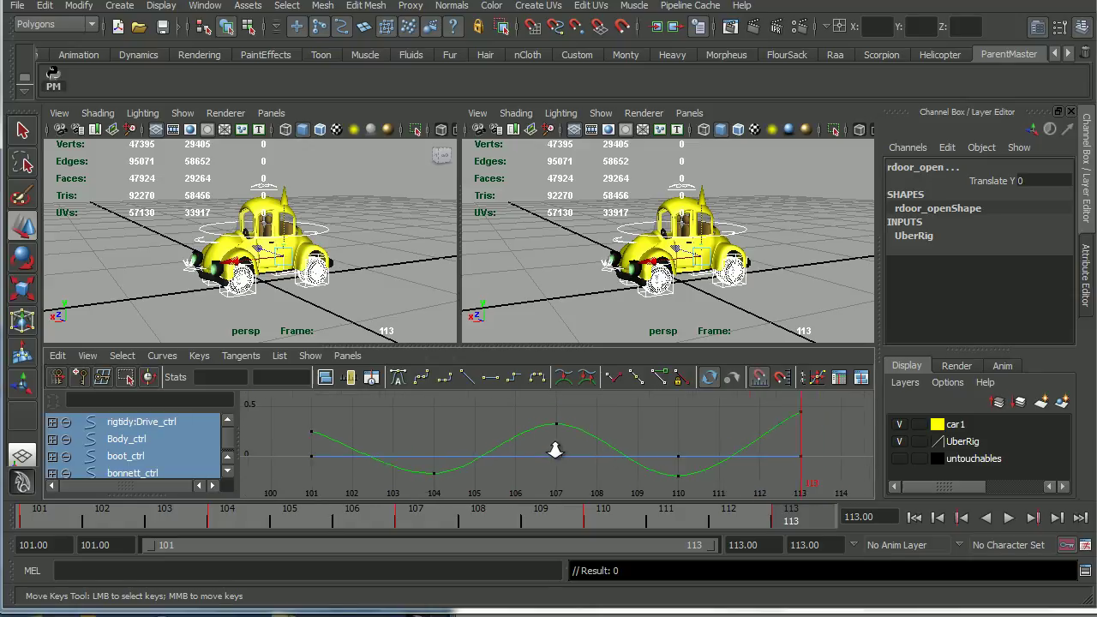
left_click_drag(733, 404, 762, 434)
middle_click_drag(759, 447, 759, 462, "shift")
- Set both the pre infinity and post infinity of all keyed curves from frame 101 to 113 to Cycle
left_click_drag(317, 408, 818, 498)
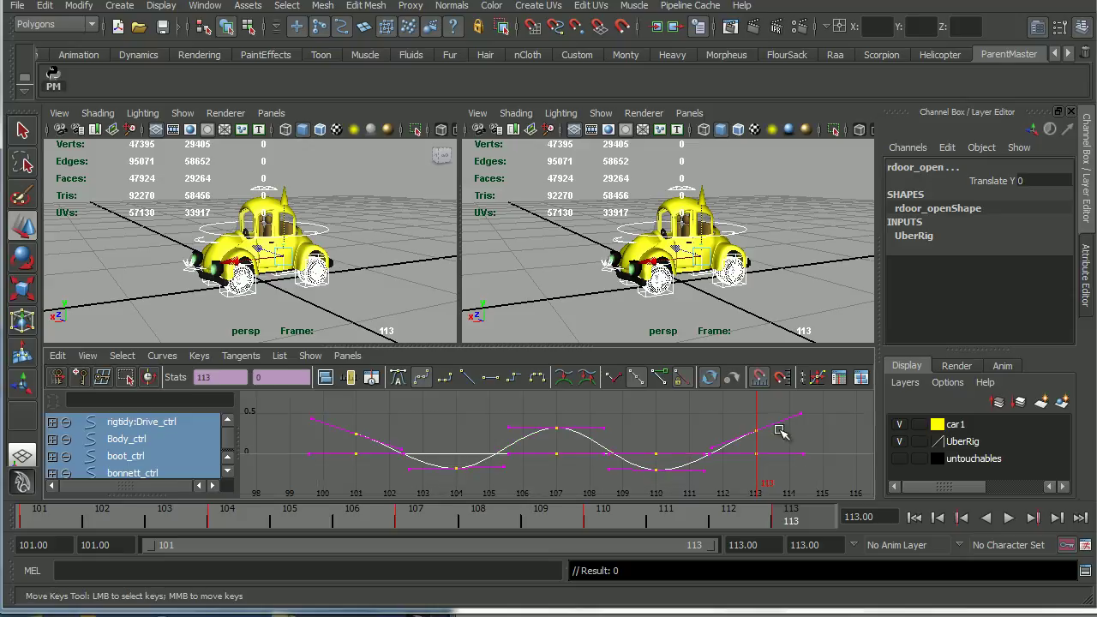
left_click(162, 356)
mouse_move(176, 377)
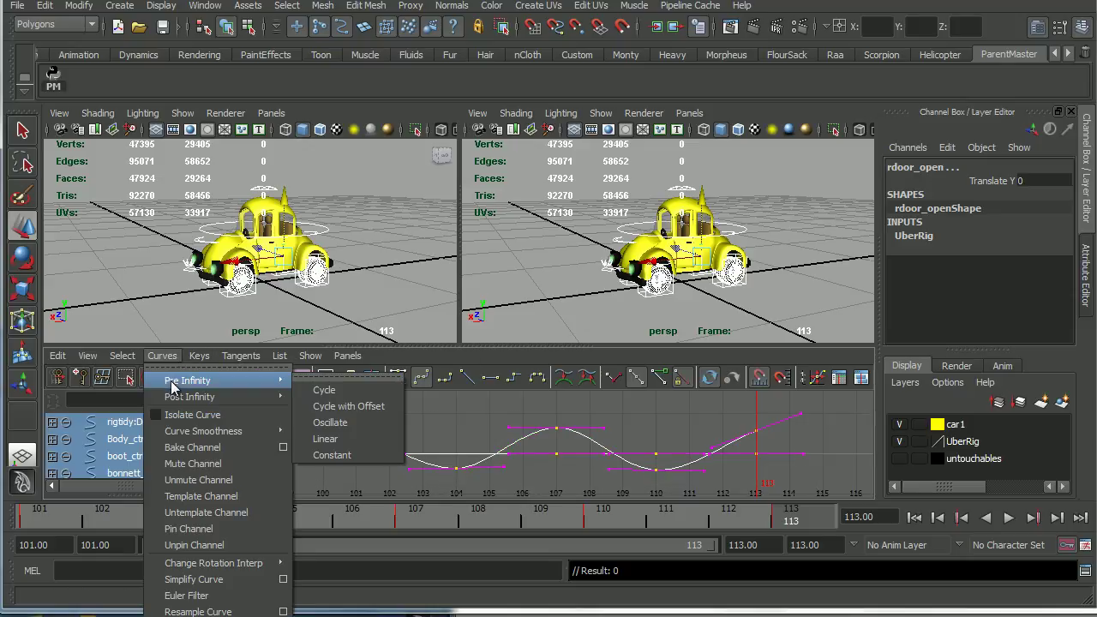
left_click(324, 388)
left_click(163, 356)
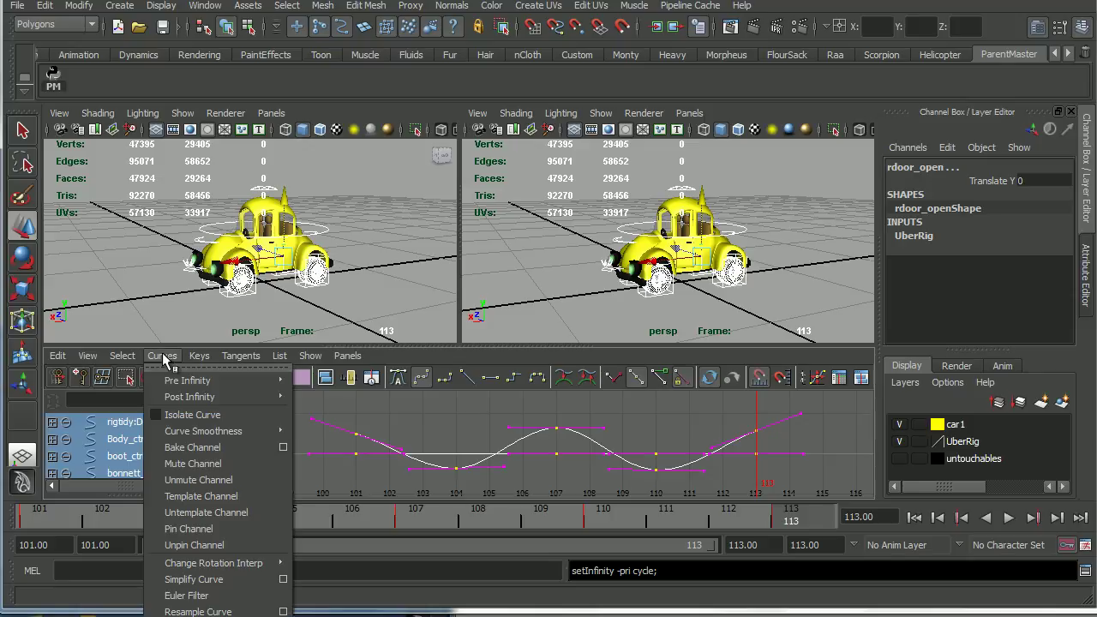
mouse_move(190, 397)
left_click(341, 406)
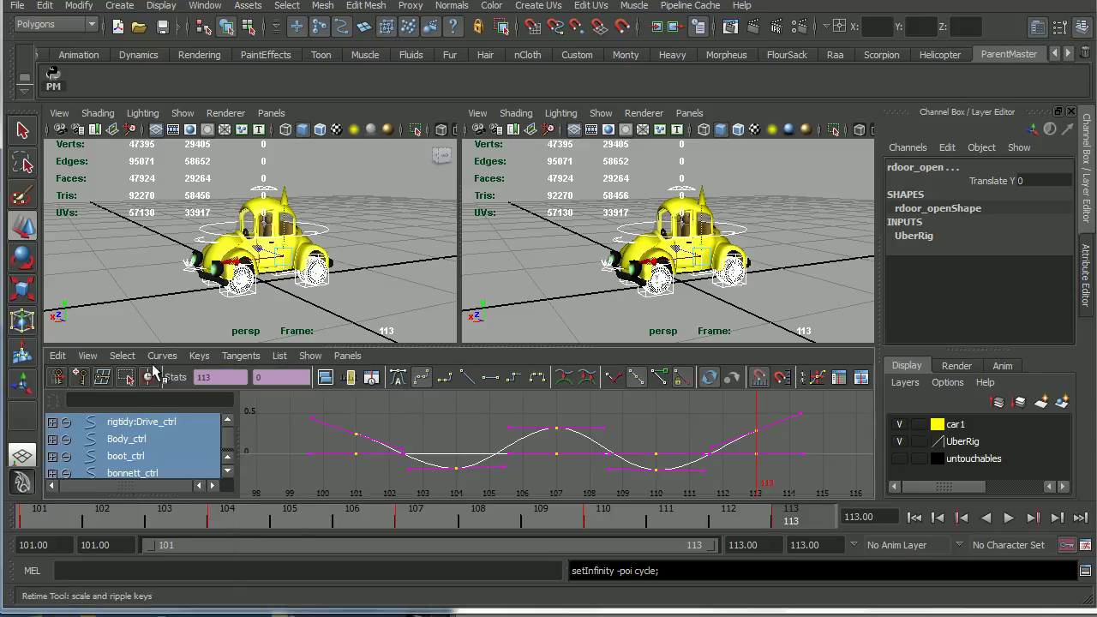
- Display the infinity extensions of the curves in the graph editor
left_click(87, 356)
left_click(91, 545)
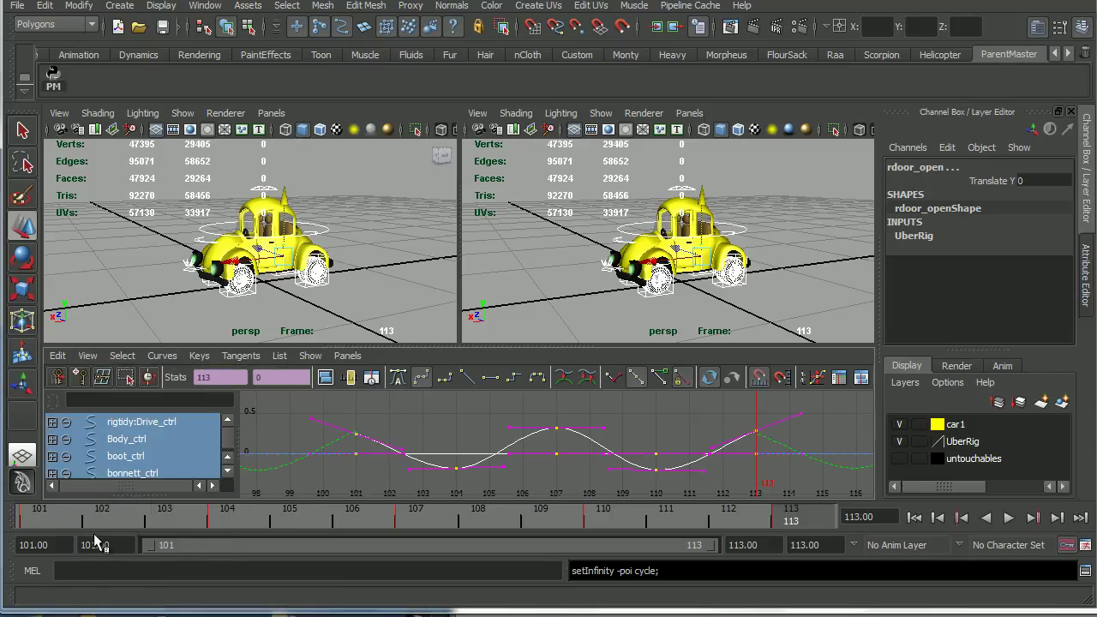
scroll(437, 447, "down", 4)
- Give the peak keys of the Translate Y curve at frames 101, 107 and 113 flat tangents
left_click_drag(364, 402, 769, 454)
left_click_drag(369, 399, 744, 446)
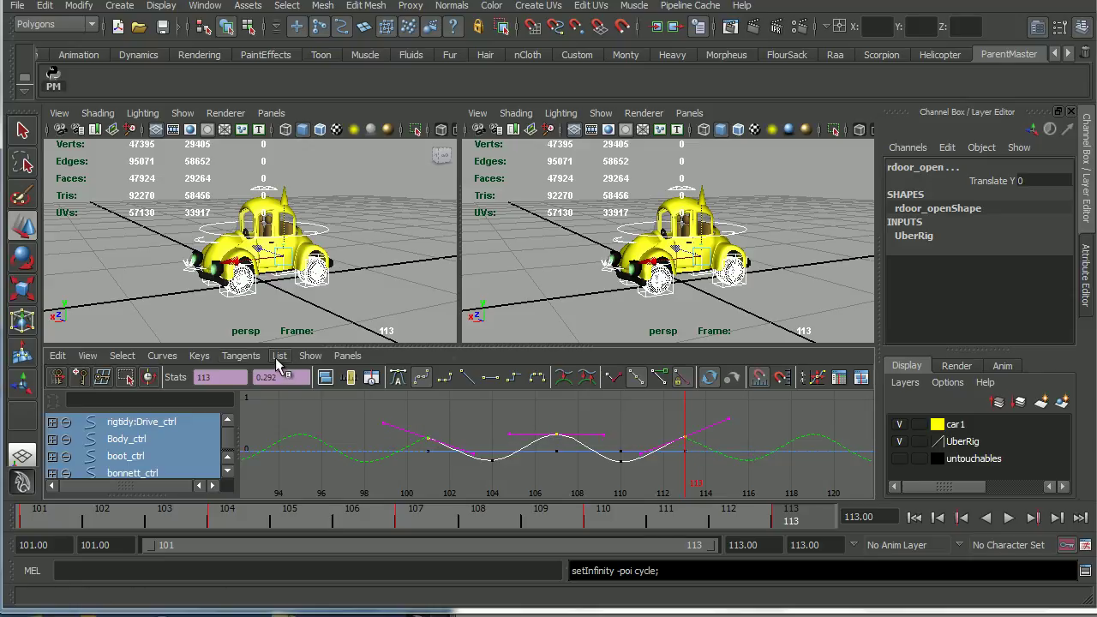
left_click(492, 378)
- Raise the Translate Y key at frame 101 to about 0.289 to line up with the frame 113 peak
middle_click_drag(490, 426, 483, 431, "alt")
scroll(482, 436, "up", 5)
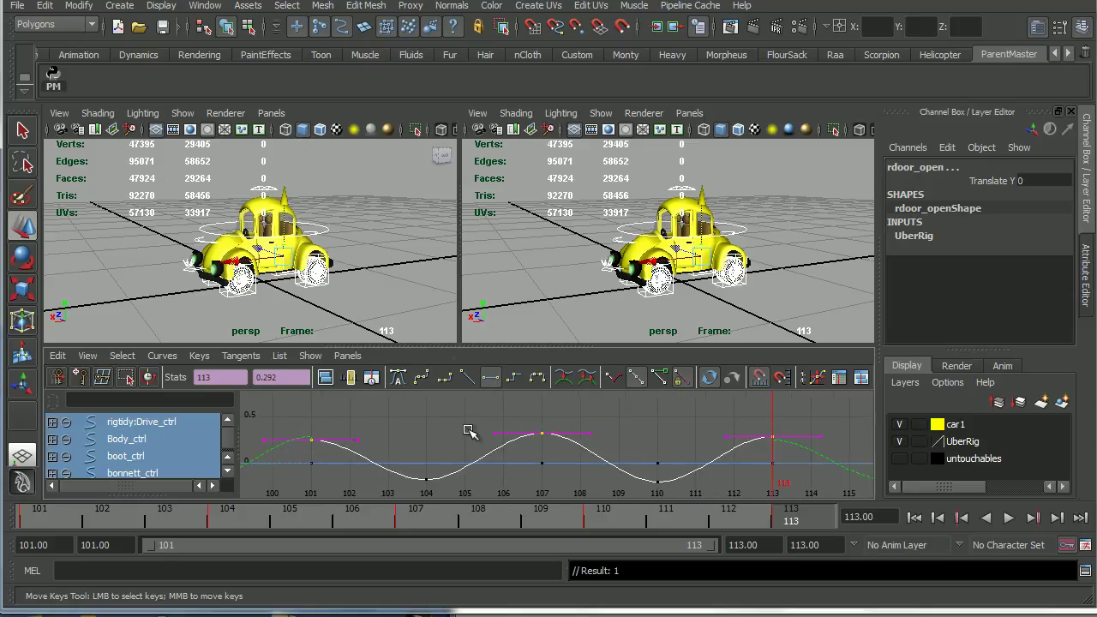
key("ctrl+z")
left_click(340, 408)
left_click_drag(285, 413, 329, 454)
middle_click_drag(310, 460, 308, 455)
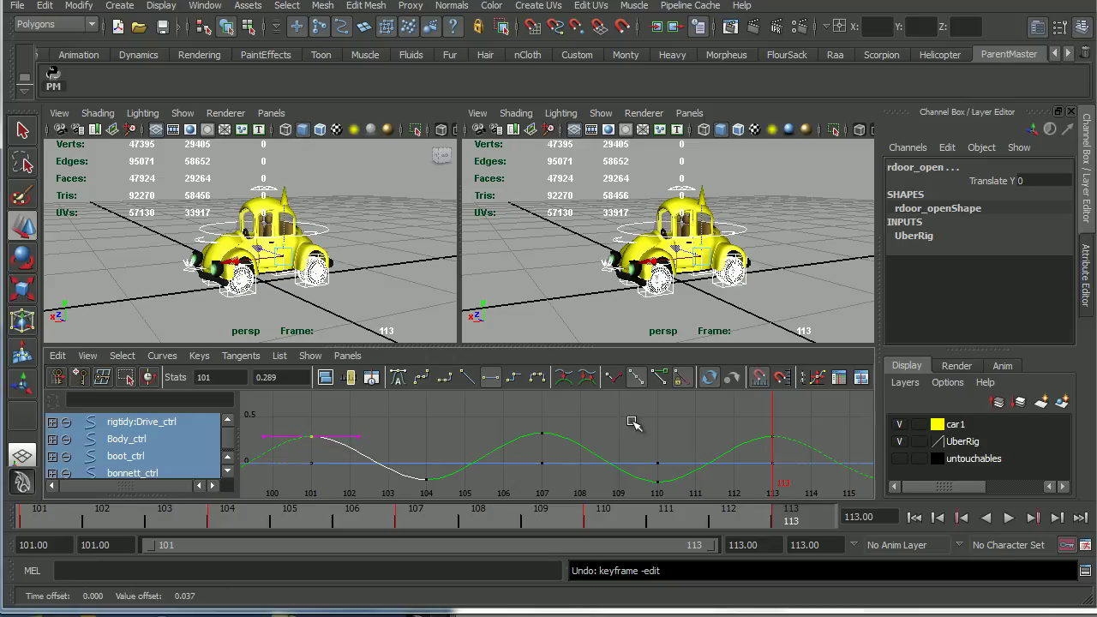
left_click_drag(528, 419, 550, 448)
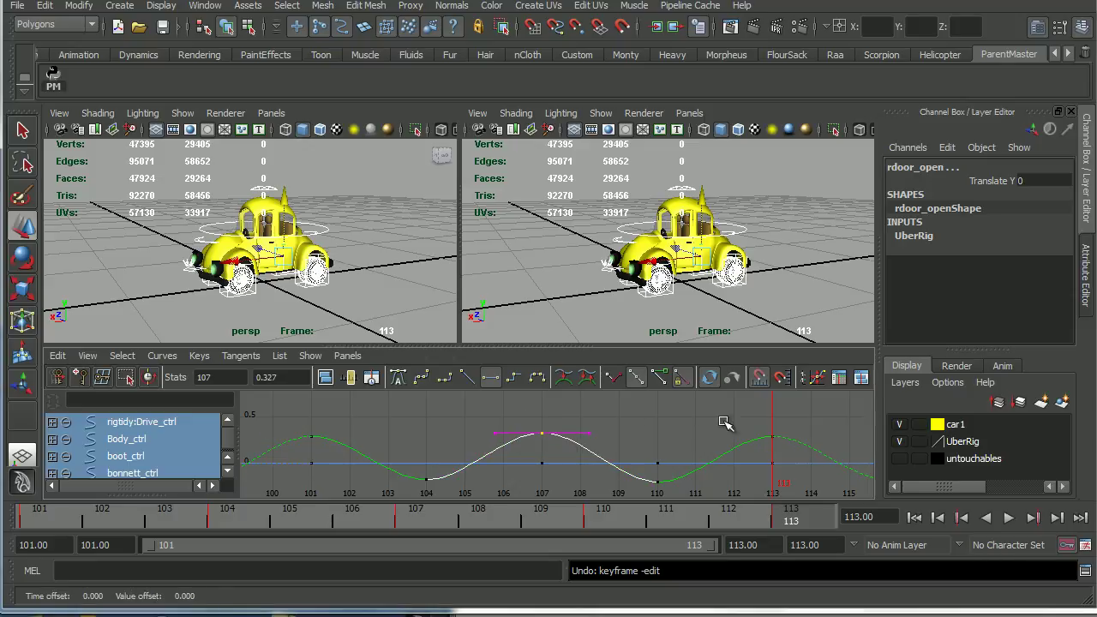
- Play back the bounce and examine the car's body movement from a closer angle
left_click(1009, 518)
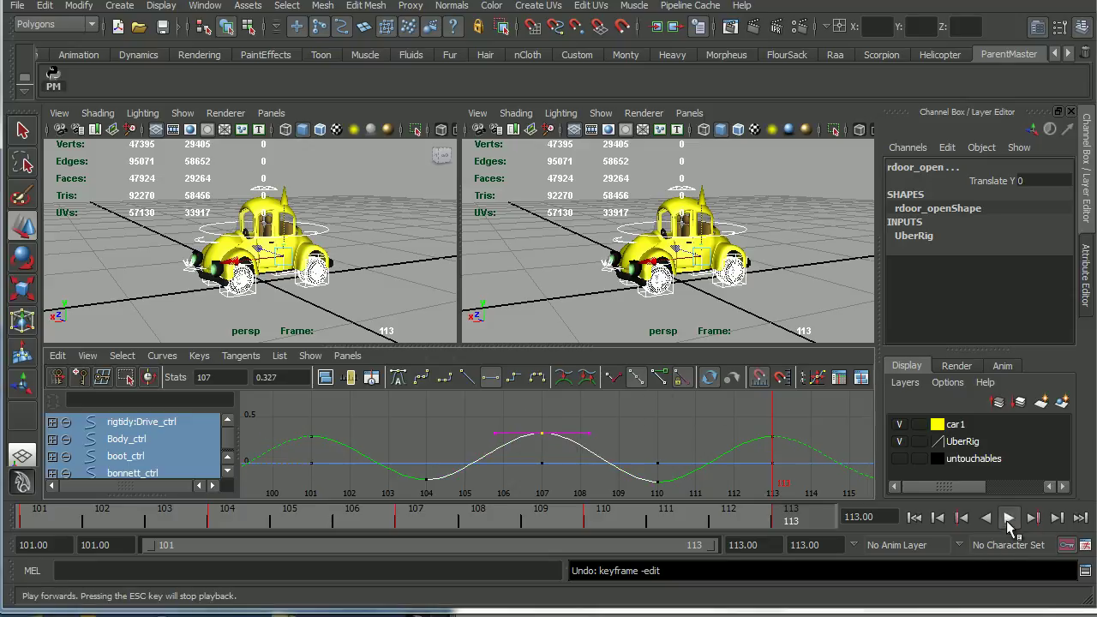
left_click(1008, 517)
right_click_drag(740, 310, 796, 321, "alt")
left_click(1006, 517)
left_click(1008, 517)
right_click_drag(688, 259, 694, 284, "alt")
left_click_drag(692, 280, 691, 279, "alt")
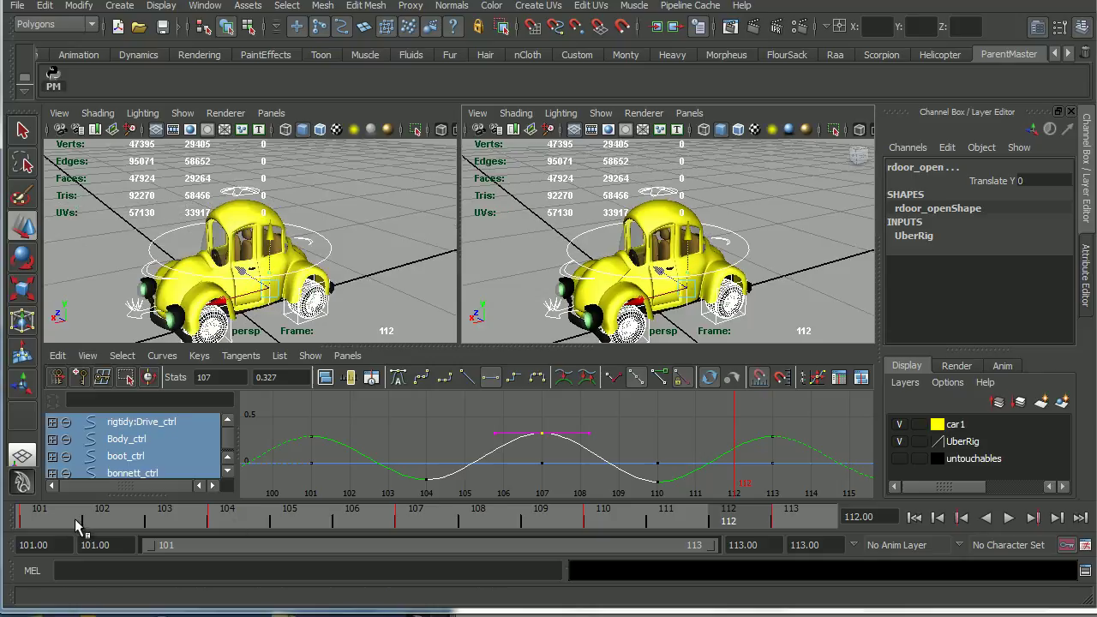
left_click(31, 521)
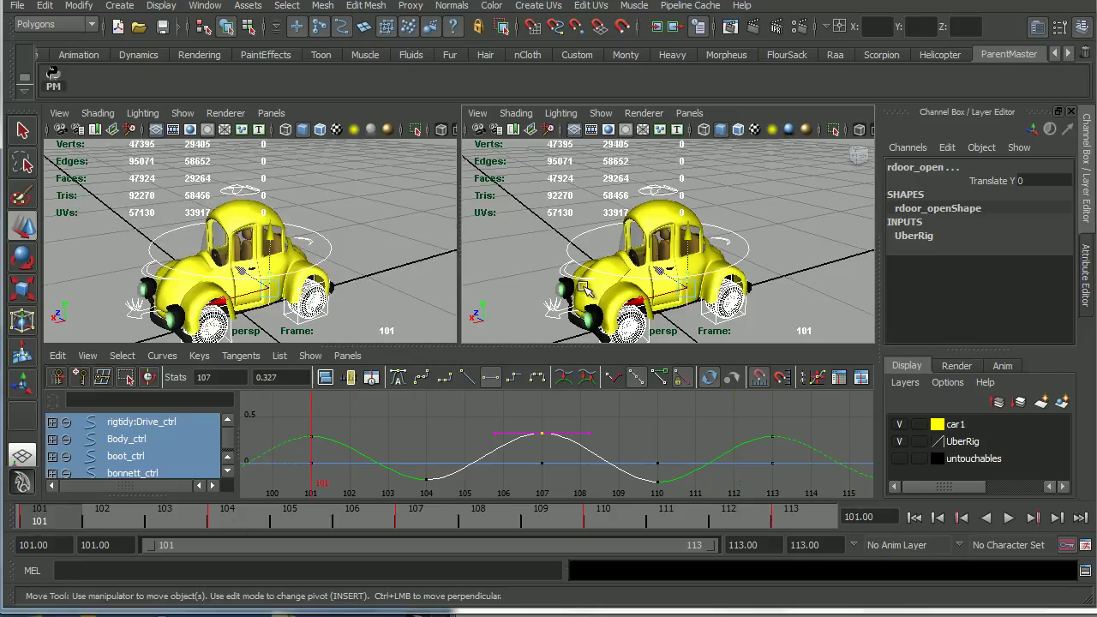
right_click_drag(582, 286, 656, 299, "alt")
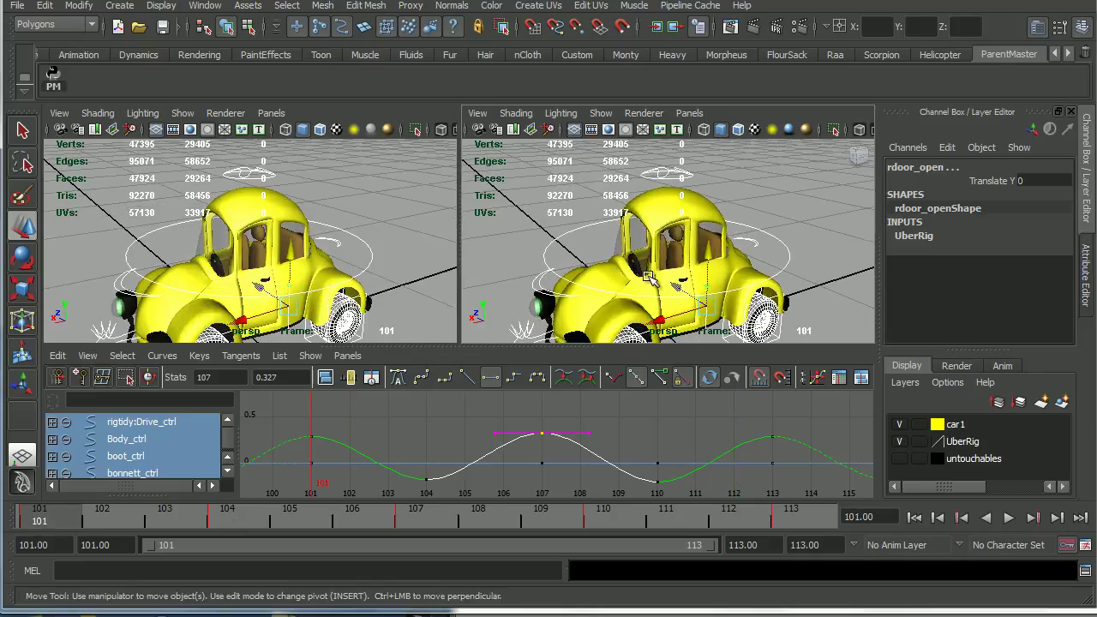
key("alt+v")
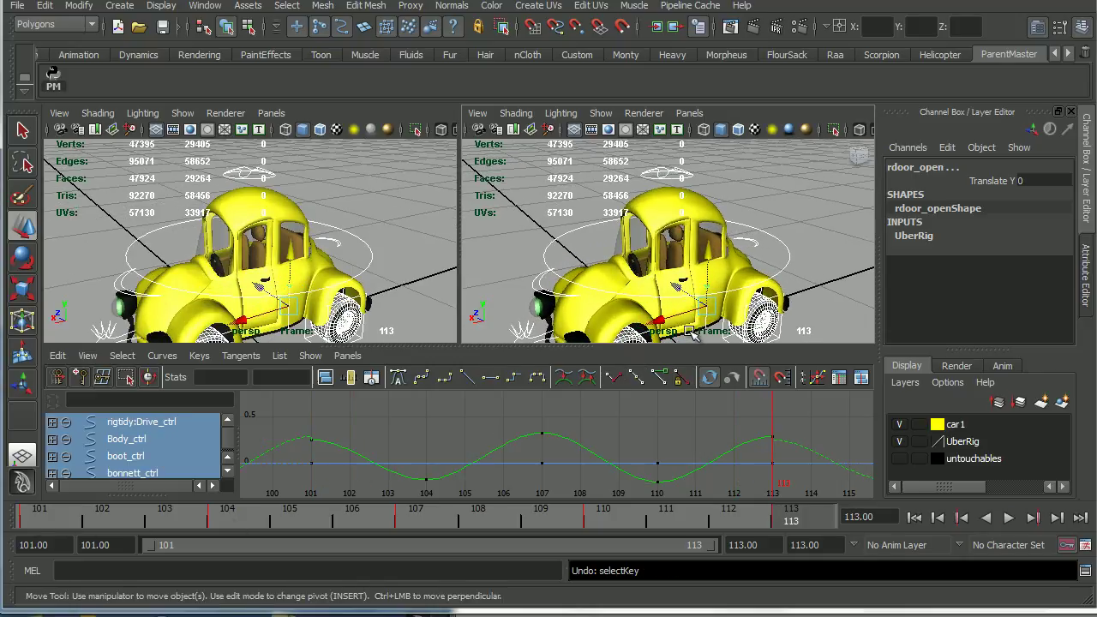
- Undo the curve edits and the deformer control's keys back to its single key at frame 101
key("ctrl+z")
key("ctrl+z")
key("ctrl+z")
key("ctrl+z")
key("ctrl+z")
key("ctrl+z")
key("ctrl+z")
key("ctrl+z")
key("ctrl+z")
key("ctrl+z")
key("ctrl+z")
key("ctrl+z")
key("ctrl+z")
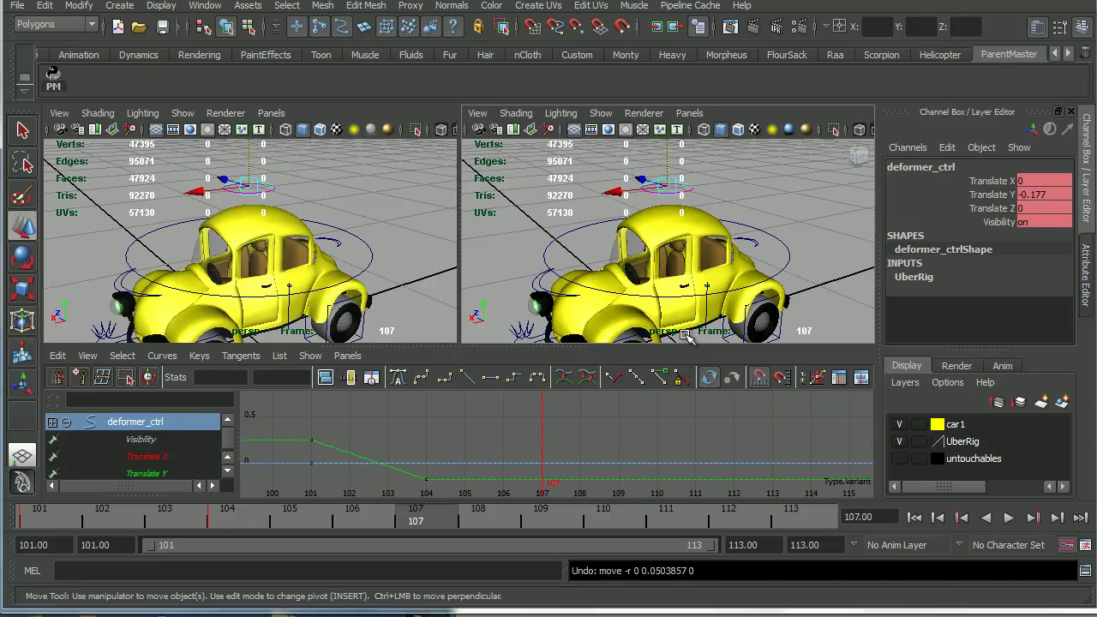
key("ctrl+z")
key("ctrl+z")
right_click_drag(649, 285, 641, 259, "alt")
left_click_drag(641, 258, 644, 237, "alt")
left_click_drag(666, 188, 652, 185, "alt")
key("ctrl+z")
key("ctrl+z")
key("ctrl+z")
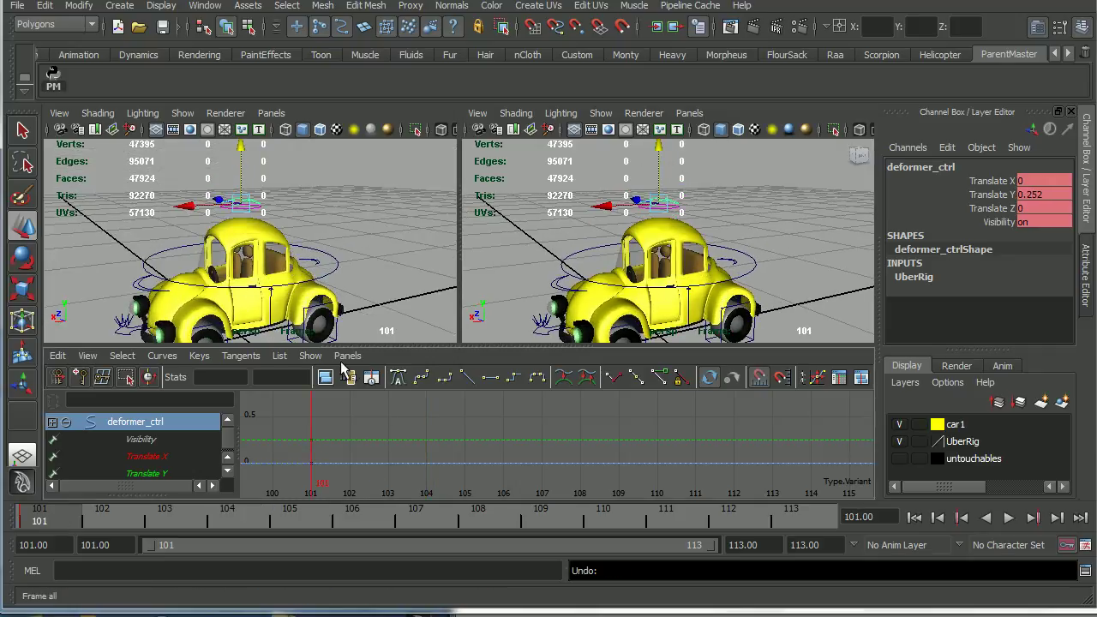
- Raise the deformer control to a Translate Y of about 0.634 and key it at frame 101
right_click_drag(597, 255, 588, 251, "alt")
middle_click_drag(587, 251, 617, 249, "alt")
left_click_drag(688, 143, 680, 163)
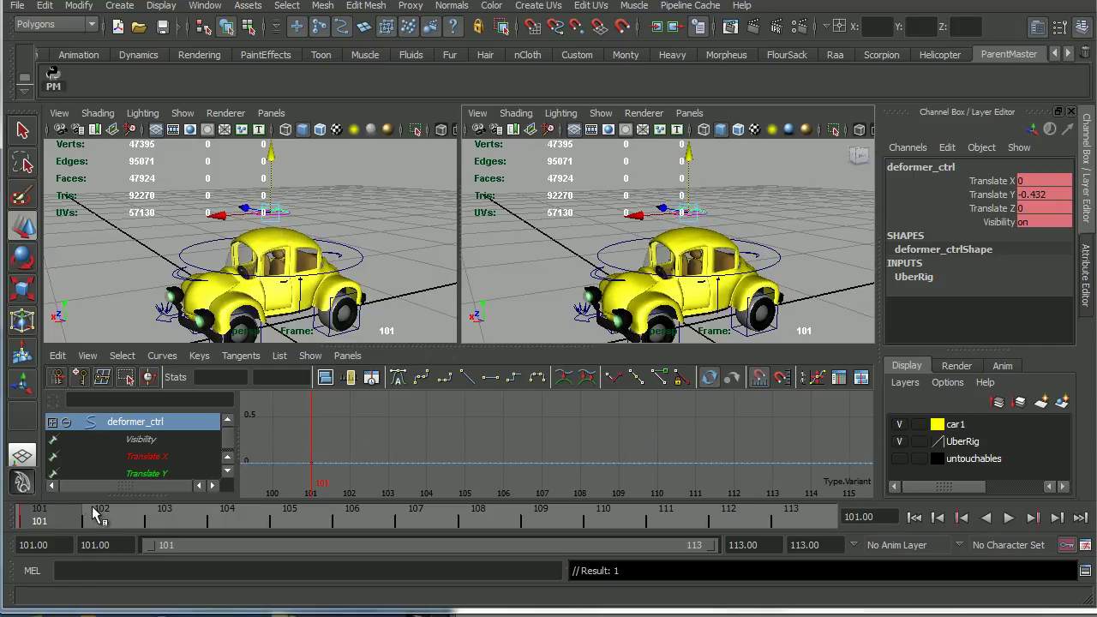
key("ctrl+z")
left_click_drag(690, 146, 689, 135)
key("s")
- Key the deformer control lowered to a Translate Y of about -0.272 at frame 104 and raised to about 0.41 at frame 107
left_click_drag(75, 519, 215, 523)
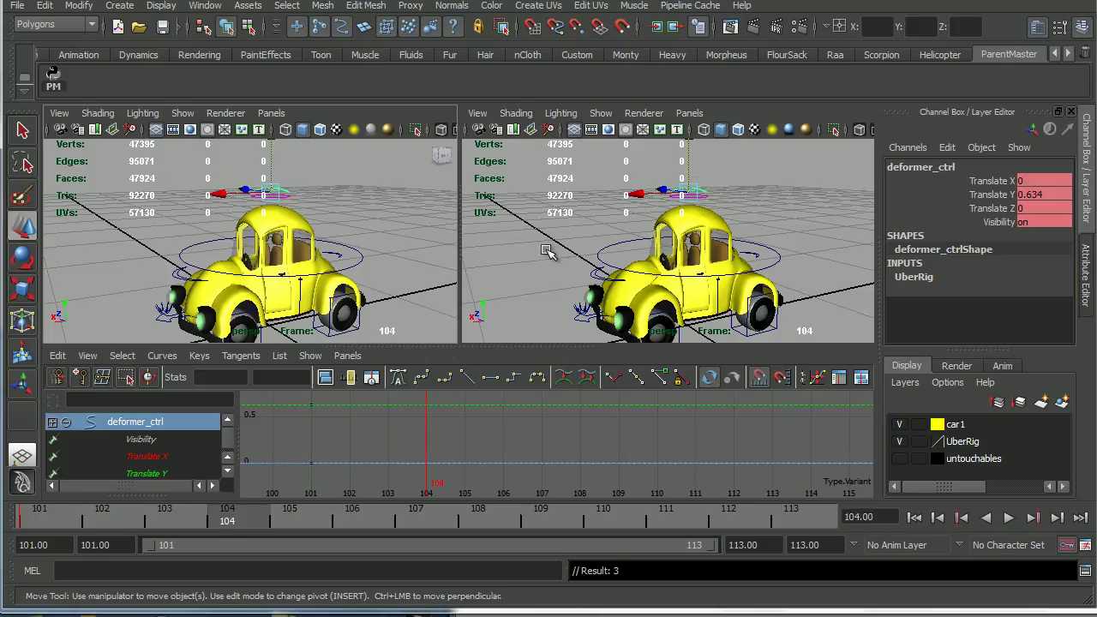
left_click_drag(685, 151, 608, 243)
key("s")
key("alt+v")
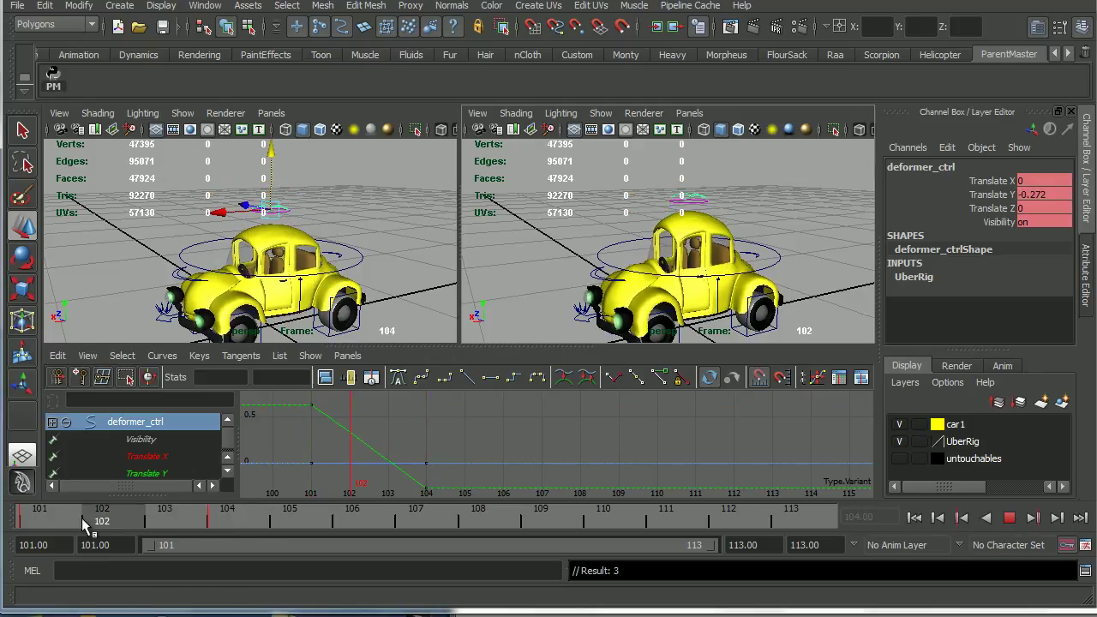
key("alt+v")
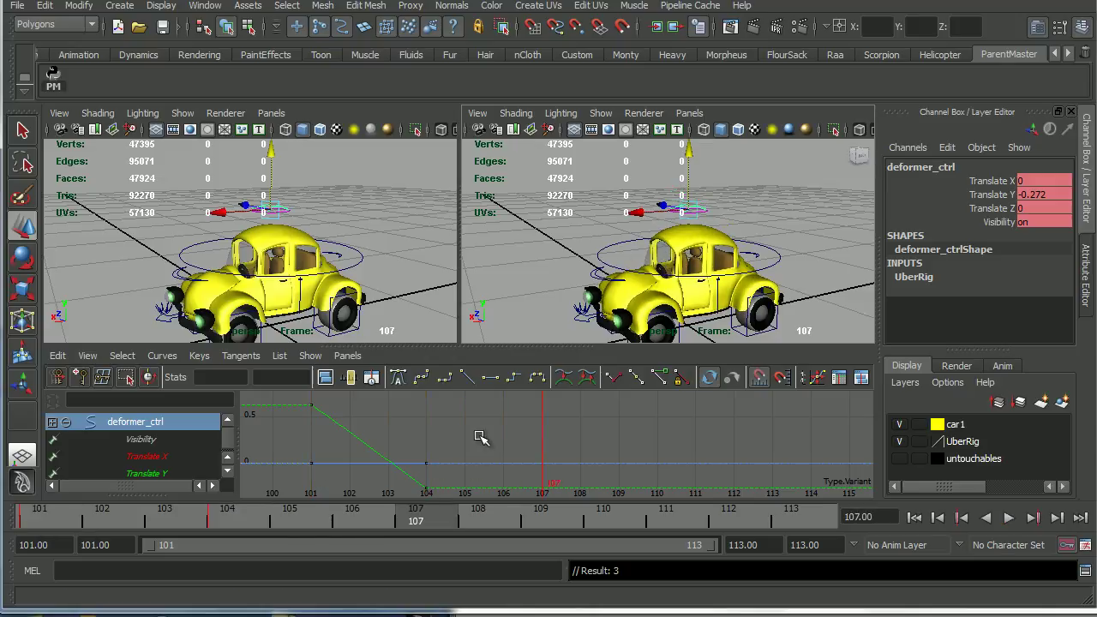
left_click_drag(691, 152, 691, 146)
key("s")
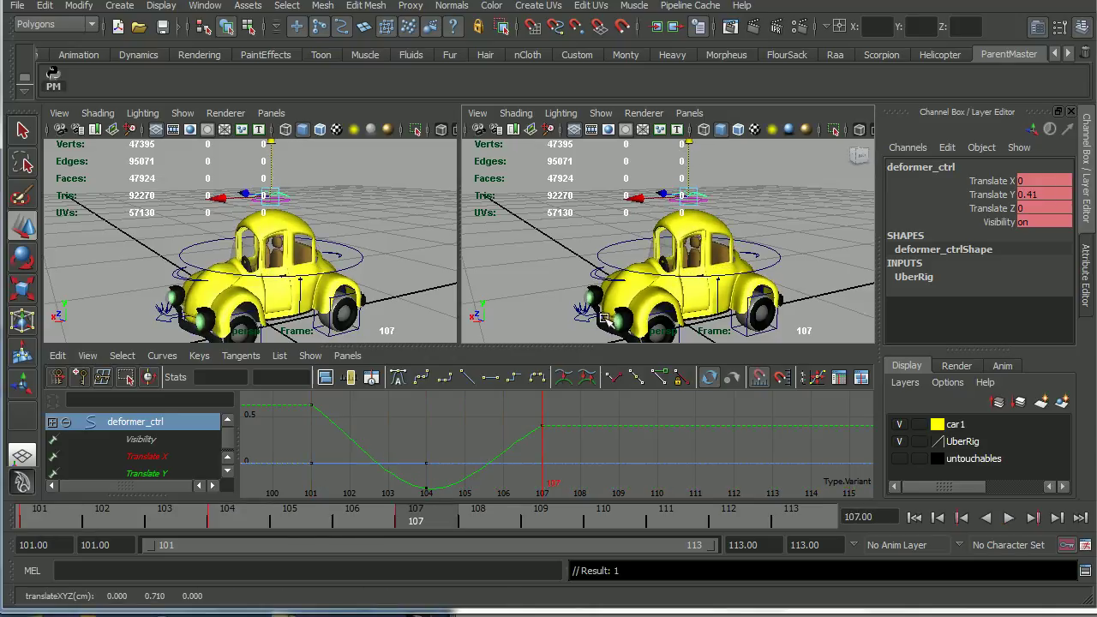
- Key the deformer control lowered at frame 110 and raised to a Translate Y of about 0.325 at frame 113
mouse_move(461, 515)
left_mouse_down()
mouse_move(606, 509)
mouse_move(308, 523)
mouse_move(452, 523)
left_mouse_up()
left_click_drag(618, 514, 619, 514)
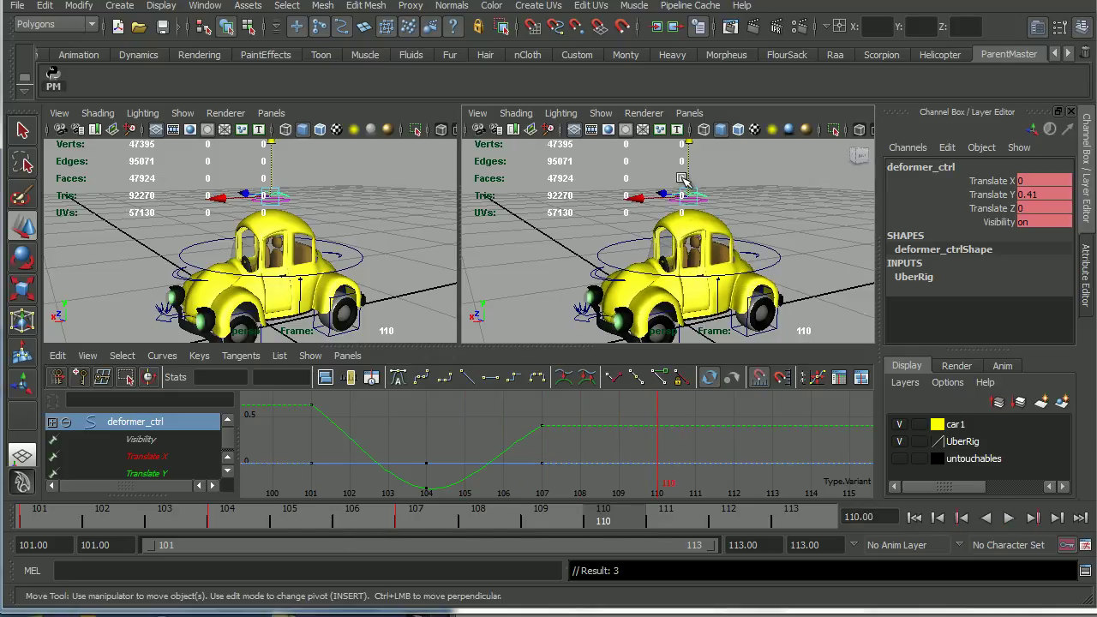
left_click_drag(688, 143, 673, 223)
left_click_drag(619, 518, 776, 517)
left_click_drag(687, 156, 690, 206)
scroll(640, 454, "down", 3)
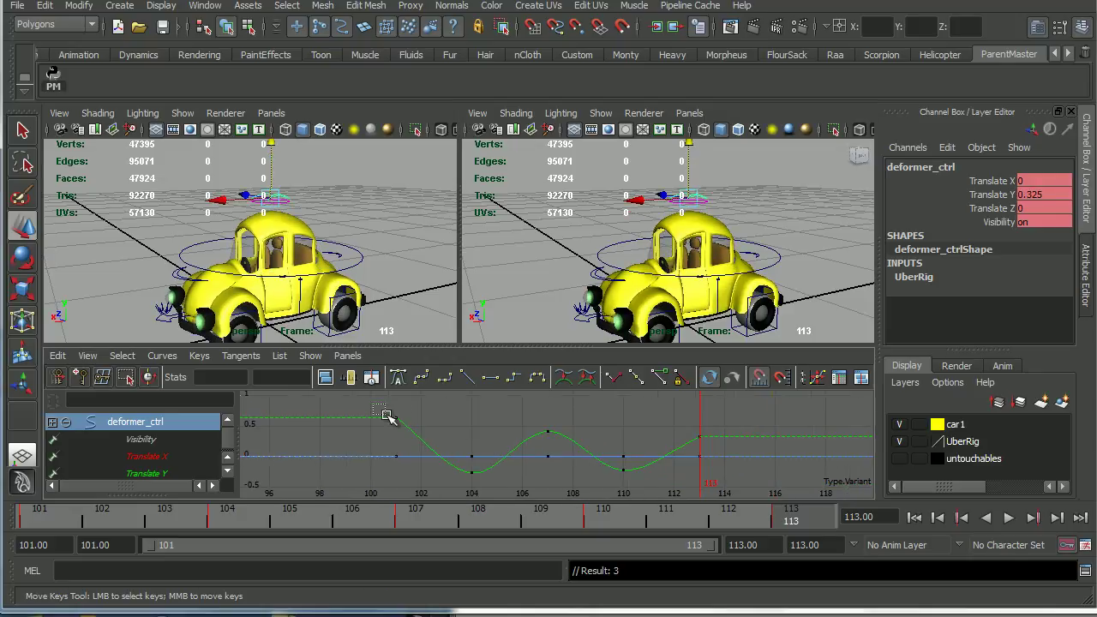
- Lower the deformer control's Translate Y key at frame 101 to about 0.366 and play back the bounce
left_click_drag(371, 402, 406, 433)
middle_click_drag(406, 444, 405, 446)
left_click(1009, 514)
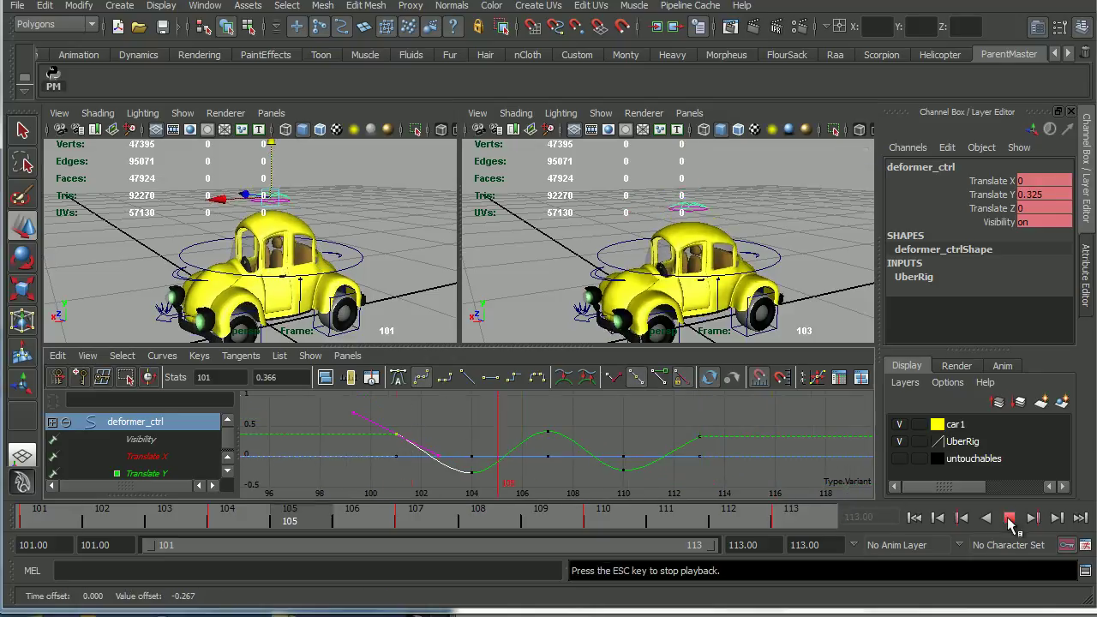
left_click(1010, 514)
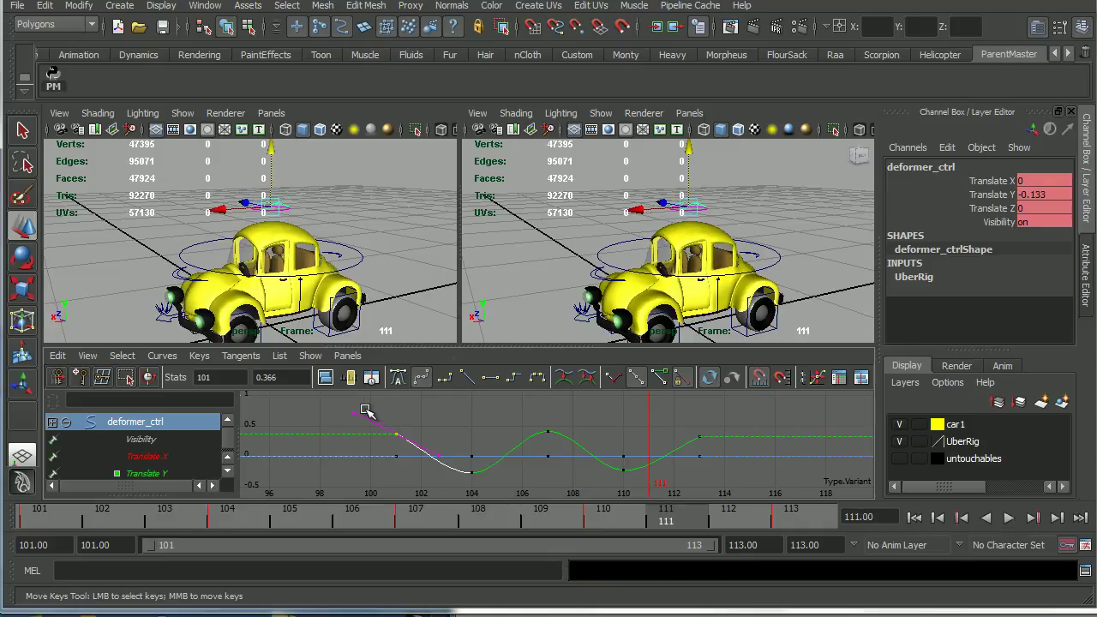
- Flatten the tangents of the deformer control's upper Translate Y keys at frames 101, 107 and 113
left_click_drag(602, 444, 742, 442)
left_click(490, 377)
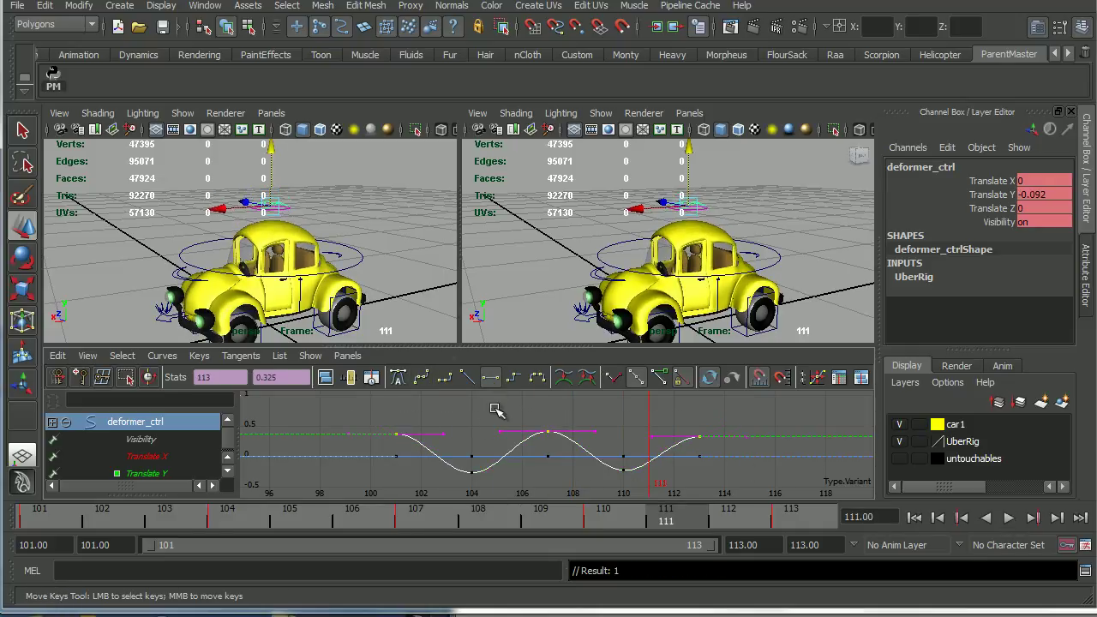
key("ctrl+z")
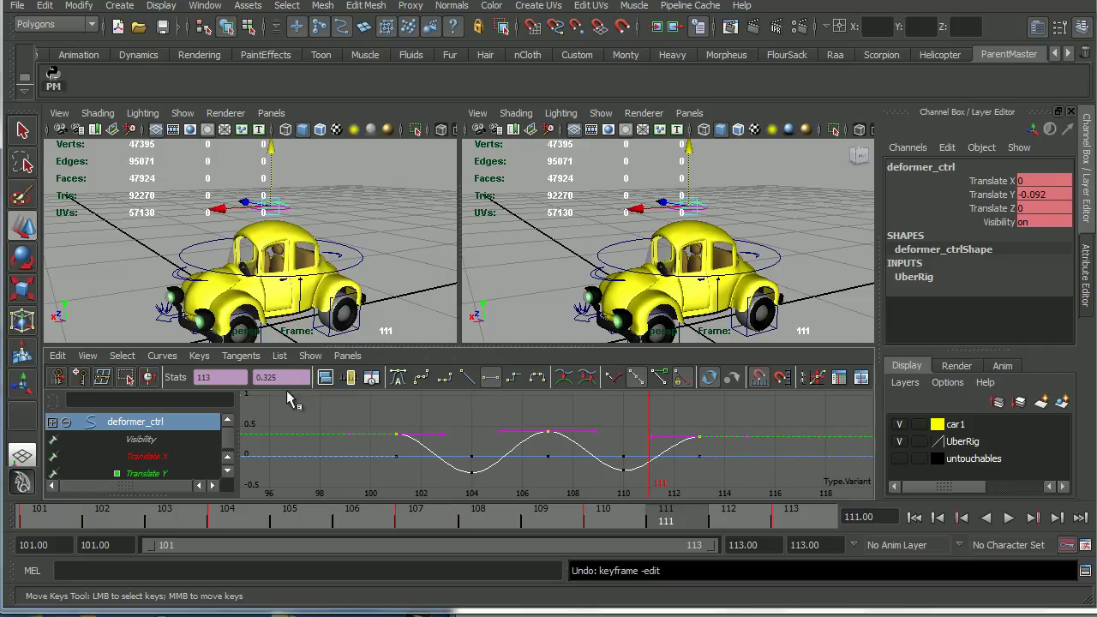
- Set both pre-infinity and post-infinity of all the deformer control's curves to Cycle
left_click_drag(324, 400, 761, 493)
left_click(168, 356)
mouse_move(188, 380)
left_click(326, 390)
left_click(161, 356)
mouse_move(217, 398)
left_click(325, 406)
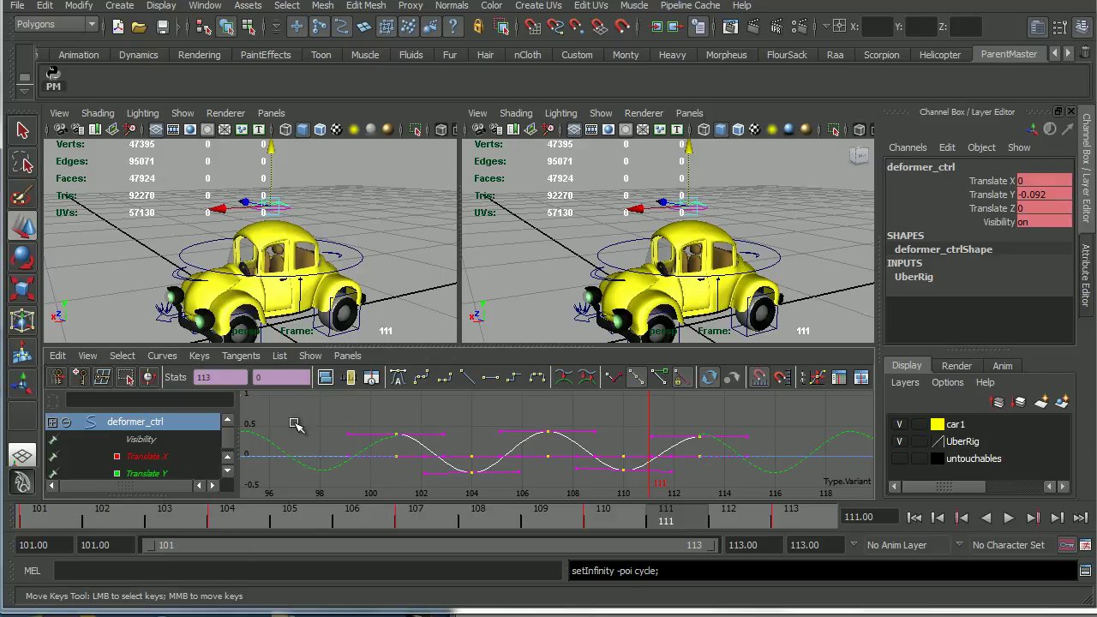
- Lower the deformer control's Translate Y key at frame 101 to about 0.338 and play back the cycling bounce
left_click(397, 435)
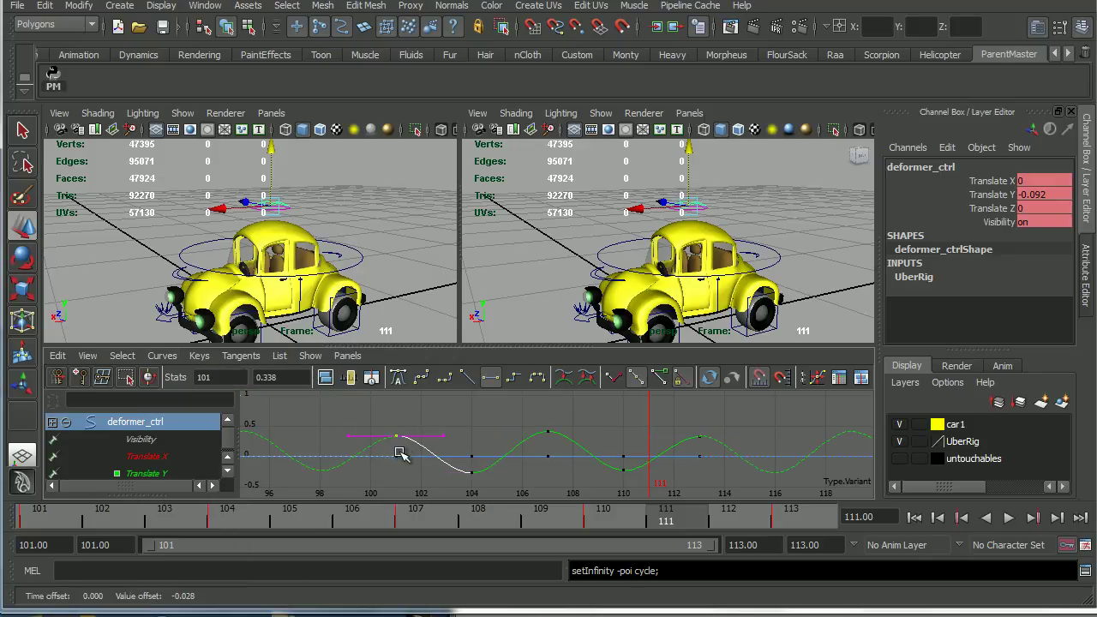
left_click(1006, 519)
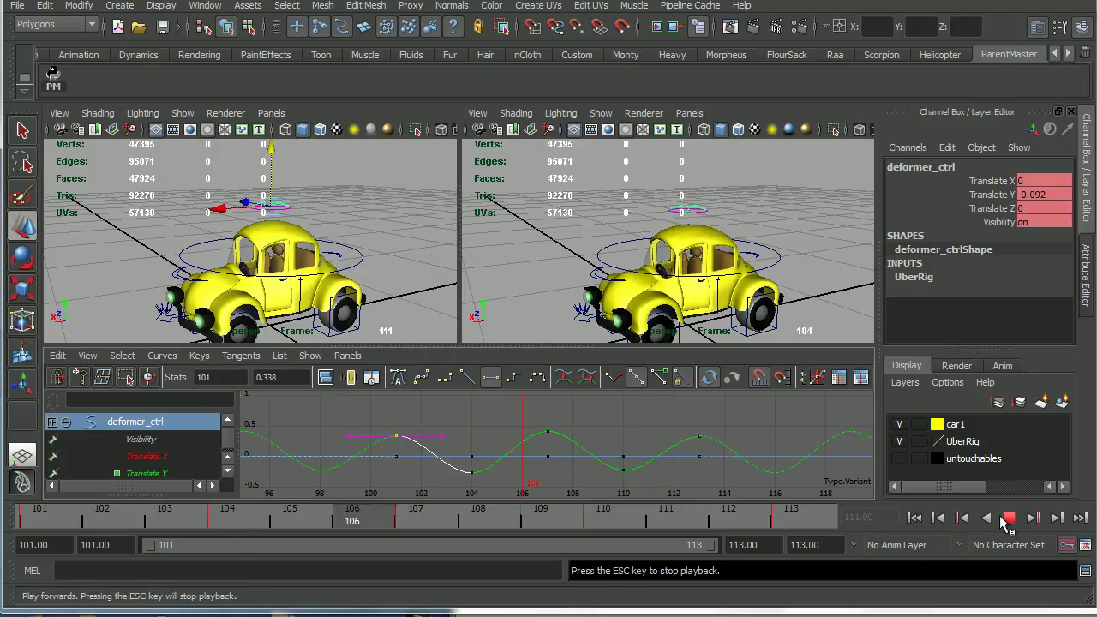
middle_click_drag(649, 251, 624, 225, "alt")
left_click_drag(624, 225, 625, 279, "alt")
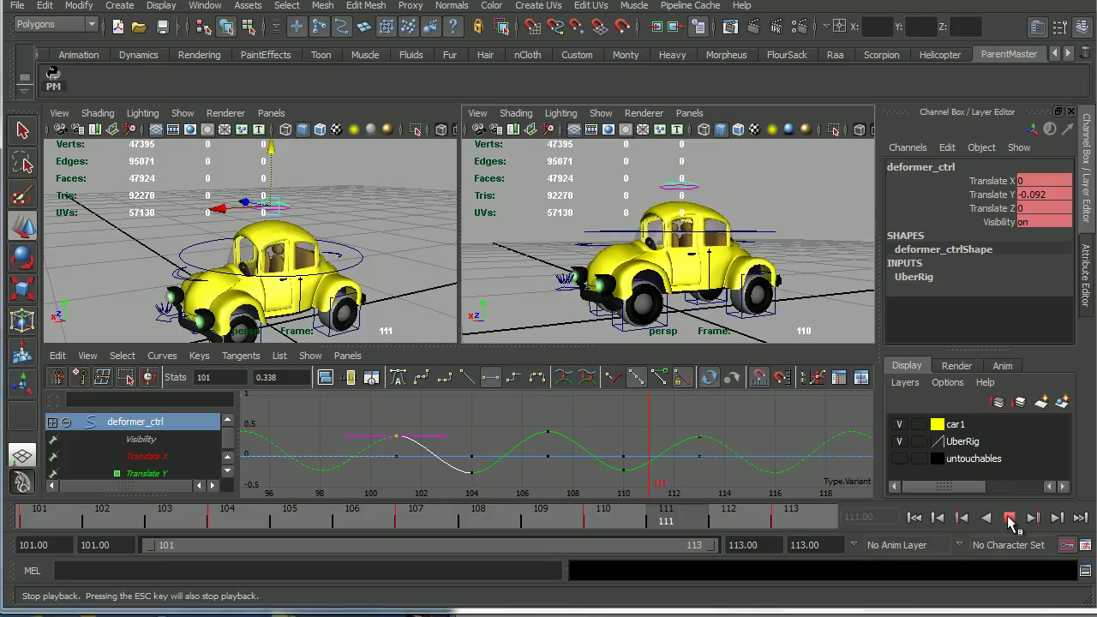
left_click(1010, 518)
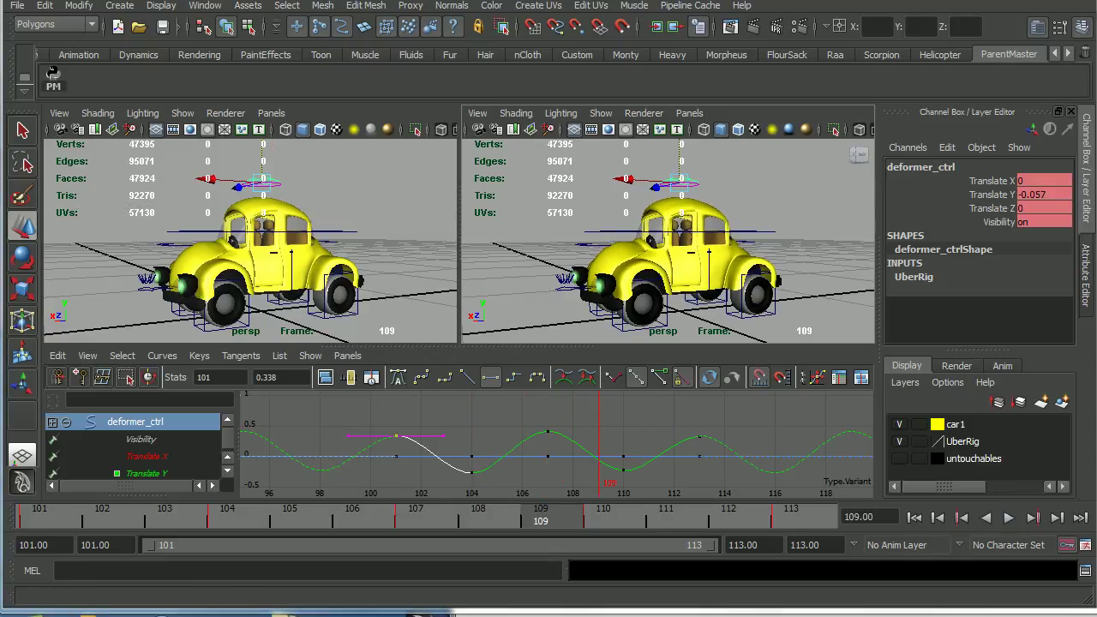
- Tilt the car's body control to a Rotate X of about 3.797 and key it at frame 101
left_click_drag(574, 225, 654, 284, "alt")
left_click(567, 305)
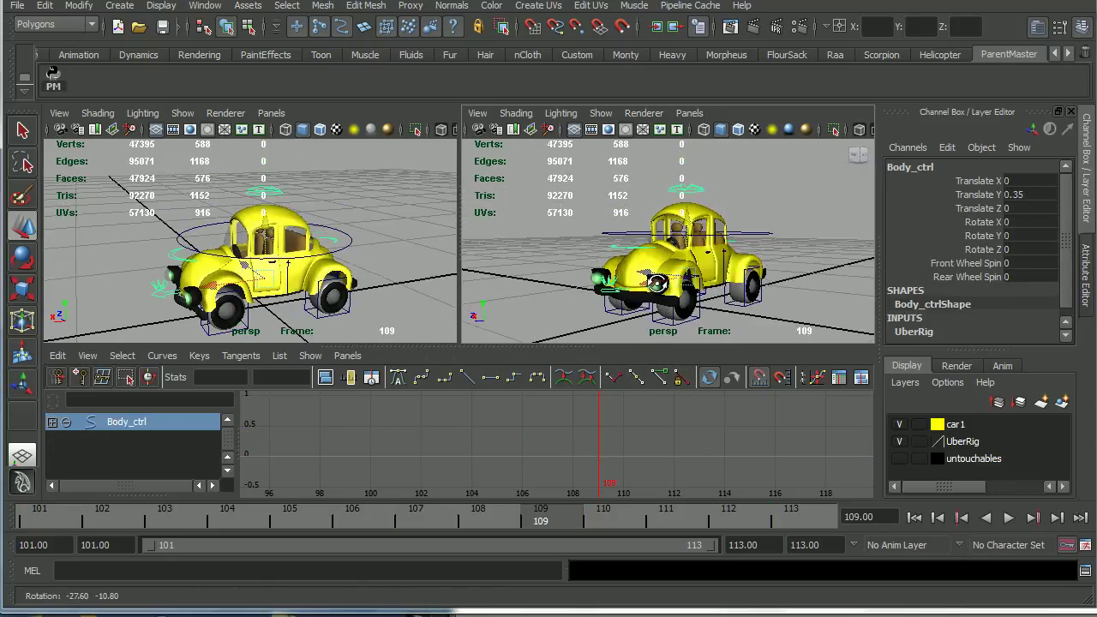
key("e")
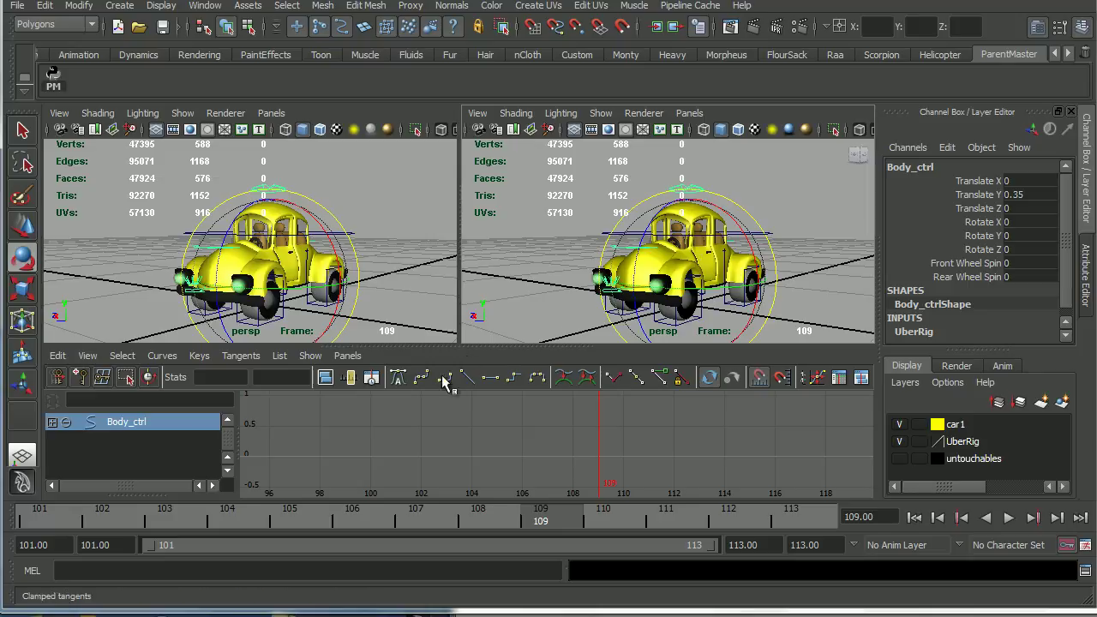
left_click(55, 521)
left_click_drag(634, 253, 667, 249, "alt")
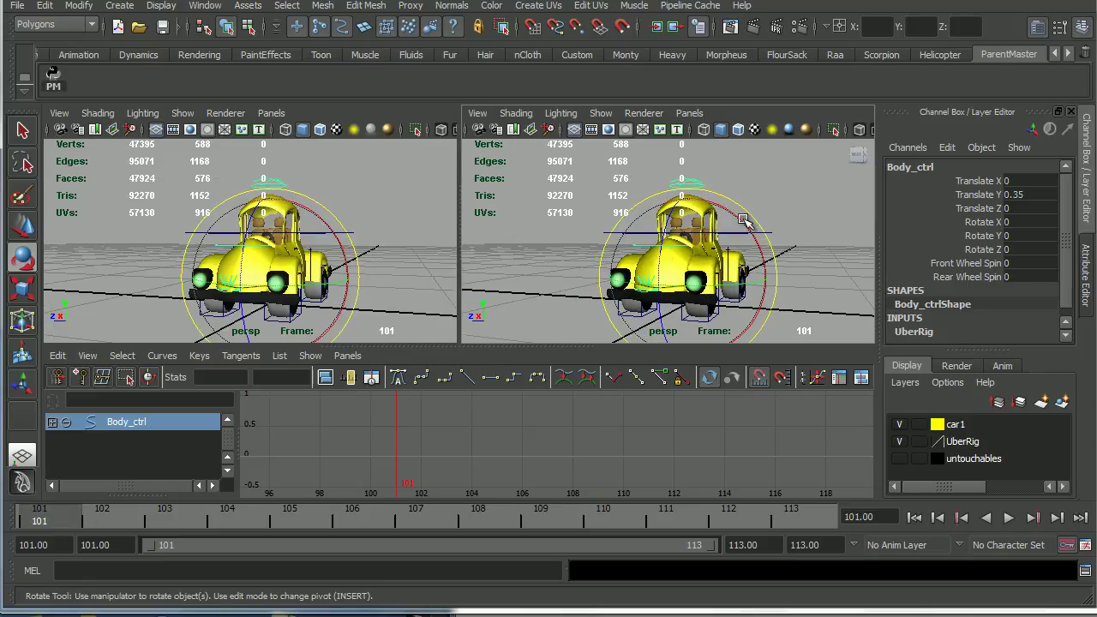
left_click_drag(742, 221, 729, 227)
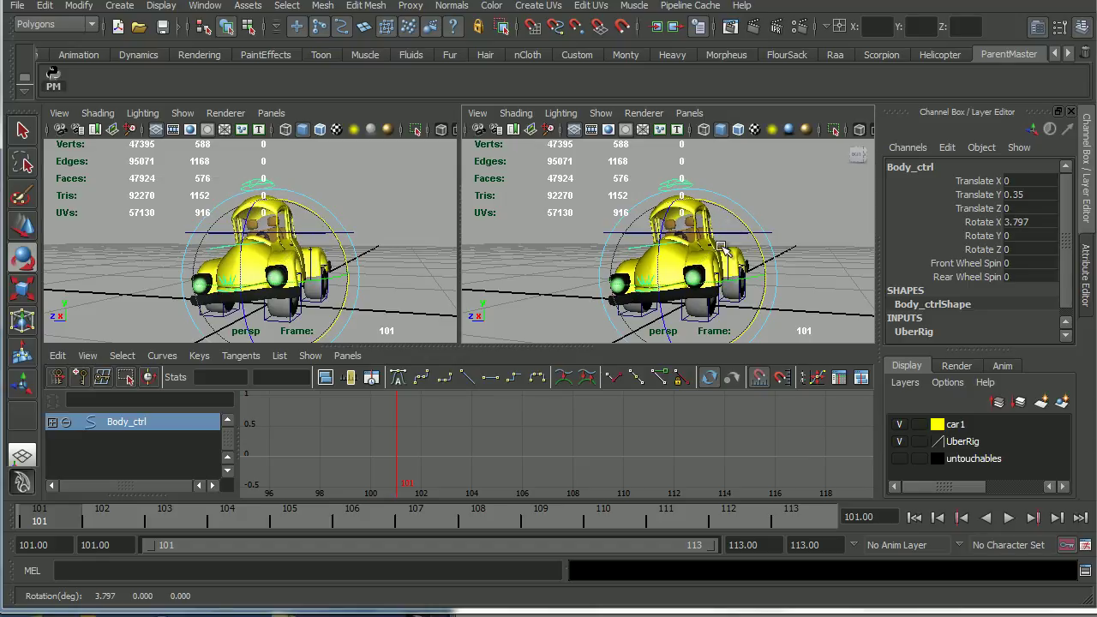
key("s")
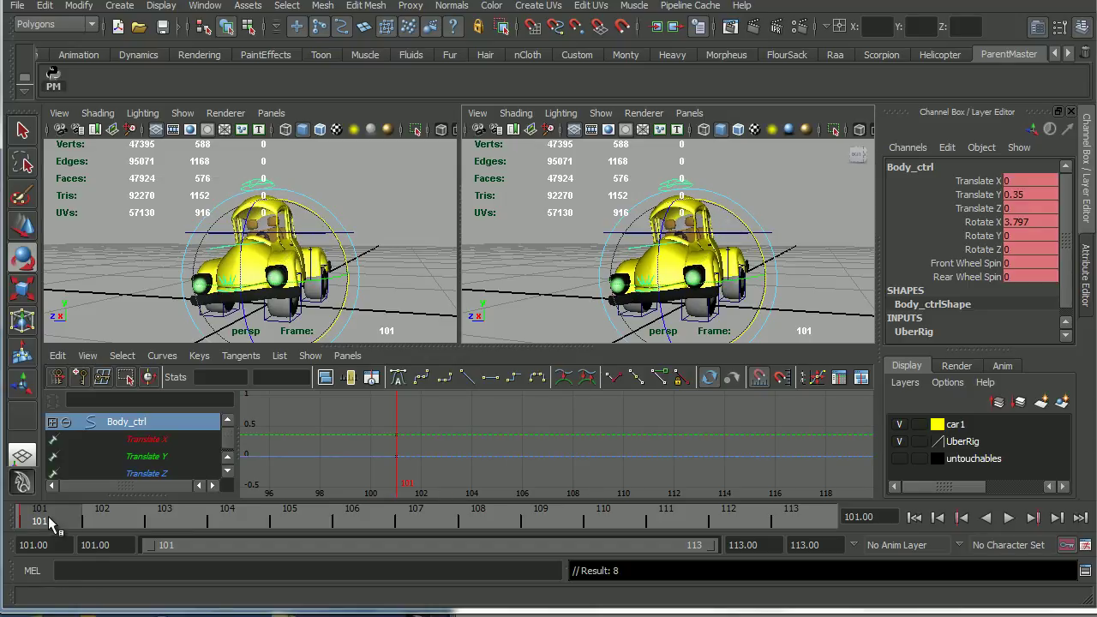
- Key the same body tilt at frame 113 and an opposite Rotate X of about -2.375 at frame 107
left_click_drag(45, 519, 94, 521)
left_click_drag(204, 514, 818, 515)
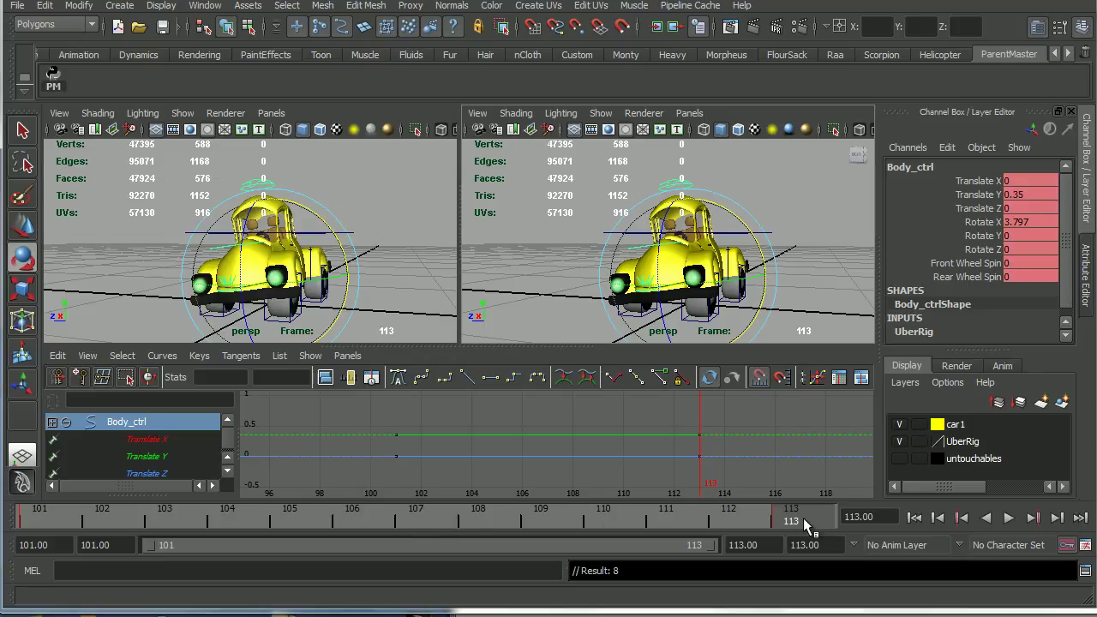
left_click(416, 513)
left_click_drag(747, 228, 754, 233)
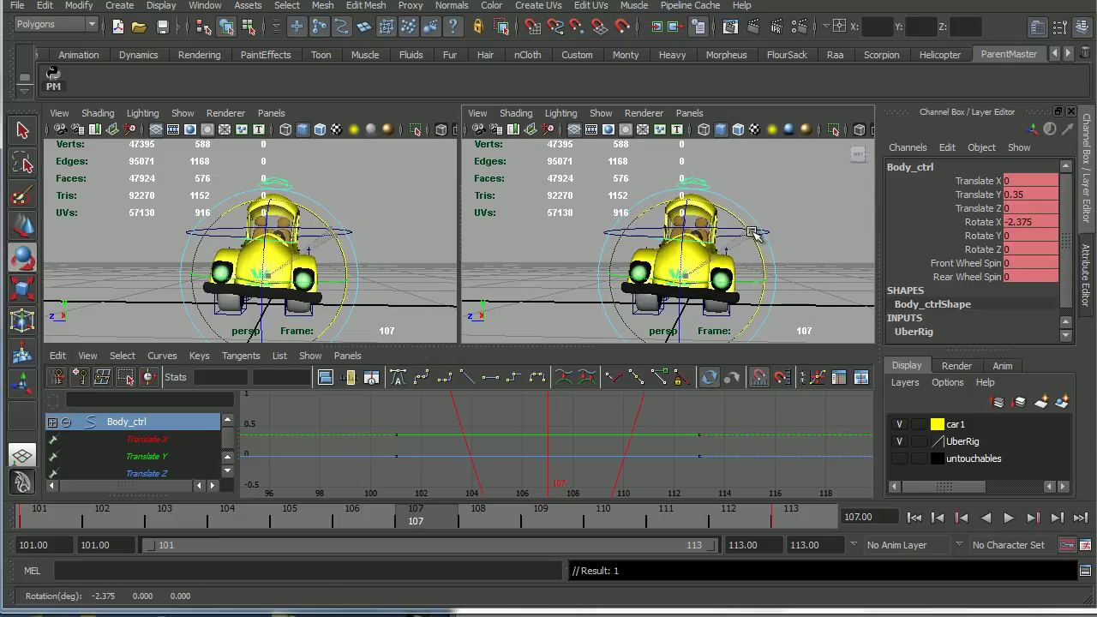
left_click(596, 454)
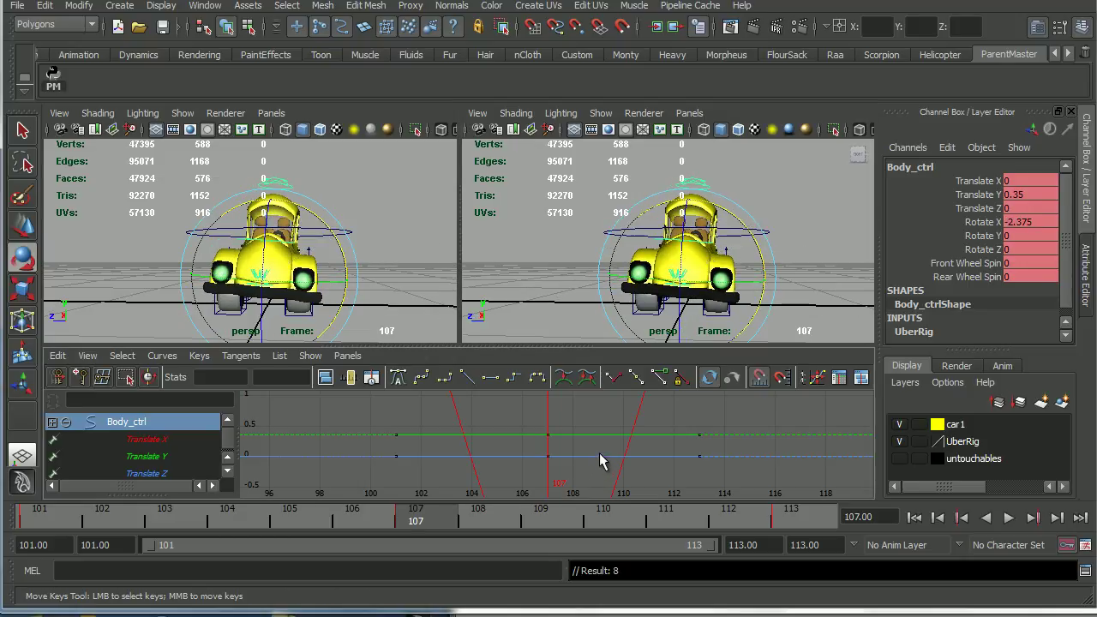
- Set the body control's Rotate X curve to Cycle in pre- and post-infinity and flatten the tangents of its keys
key("a")
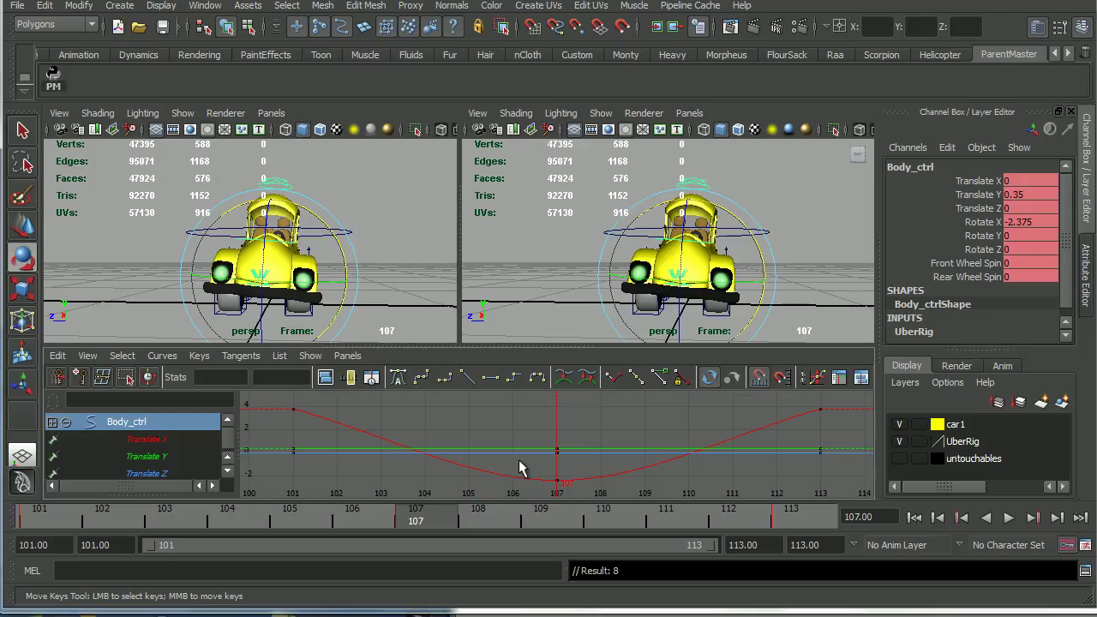
scroll(221, 458, "down", 2)
left_click(228, 422)
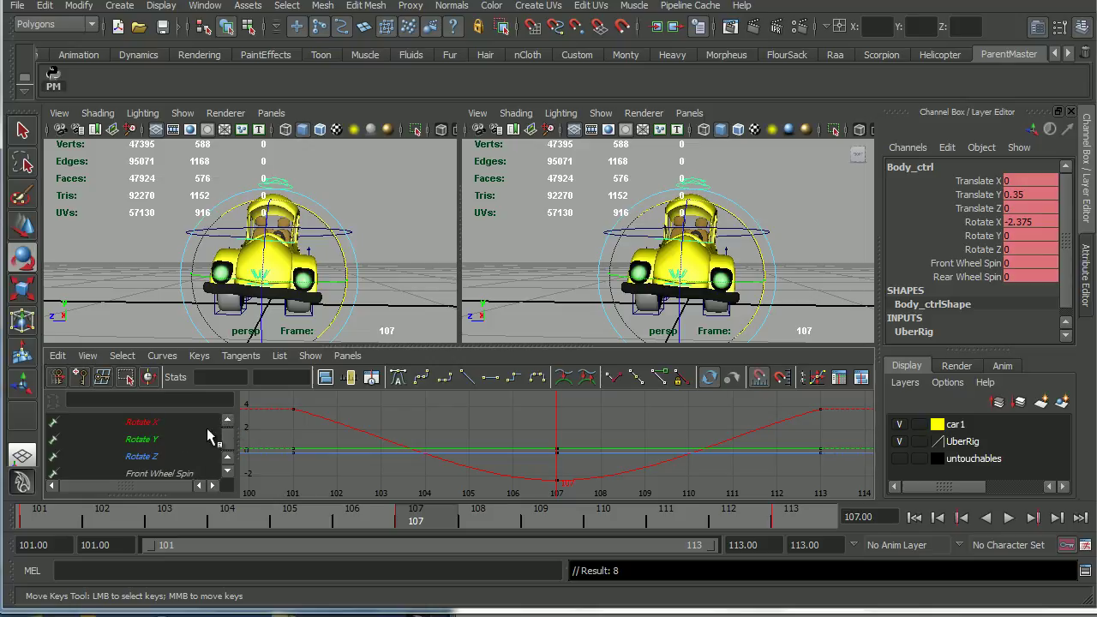
left_click(205, 424)
key("f")
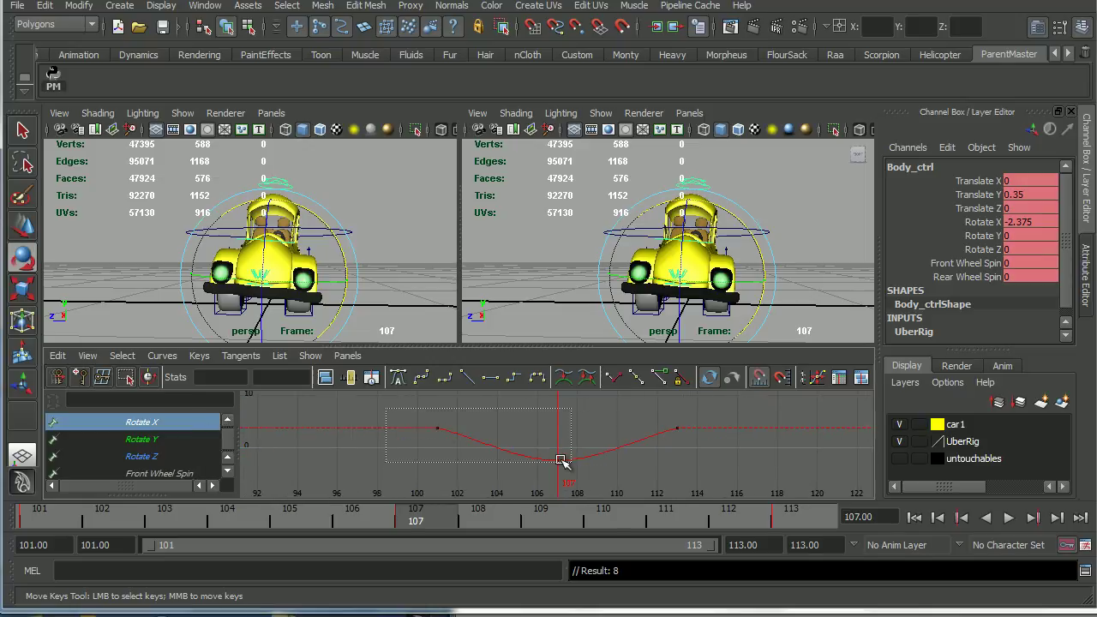
left_click_drag(505, 453, 702, 485)
left_click(169, 360)
mouse_move(184, 380)
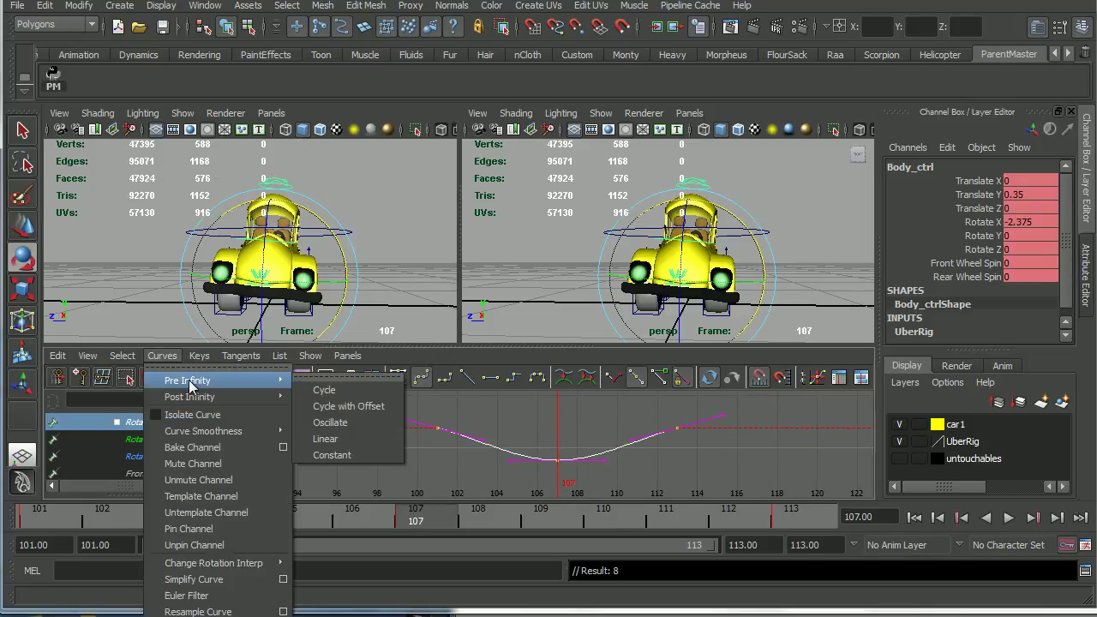
left_click(321, 388)
left_click(162, 356)
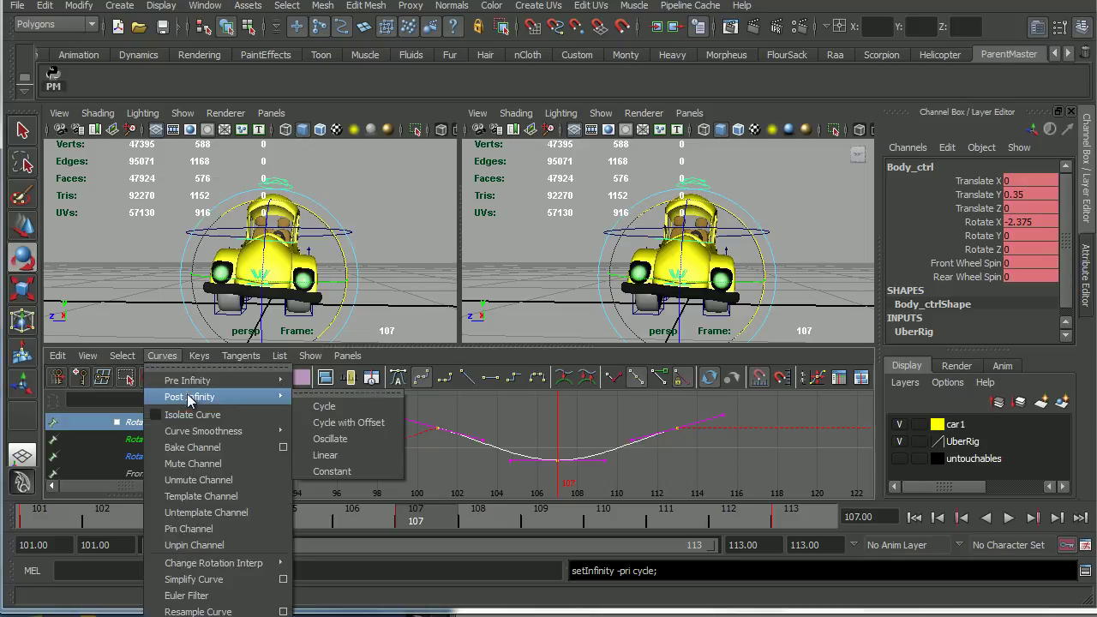
left_click(324, 406)
left_click(489, 378)
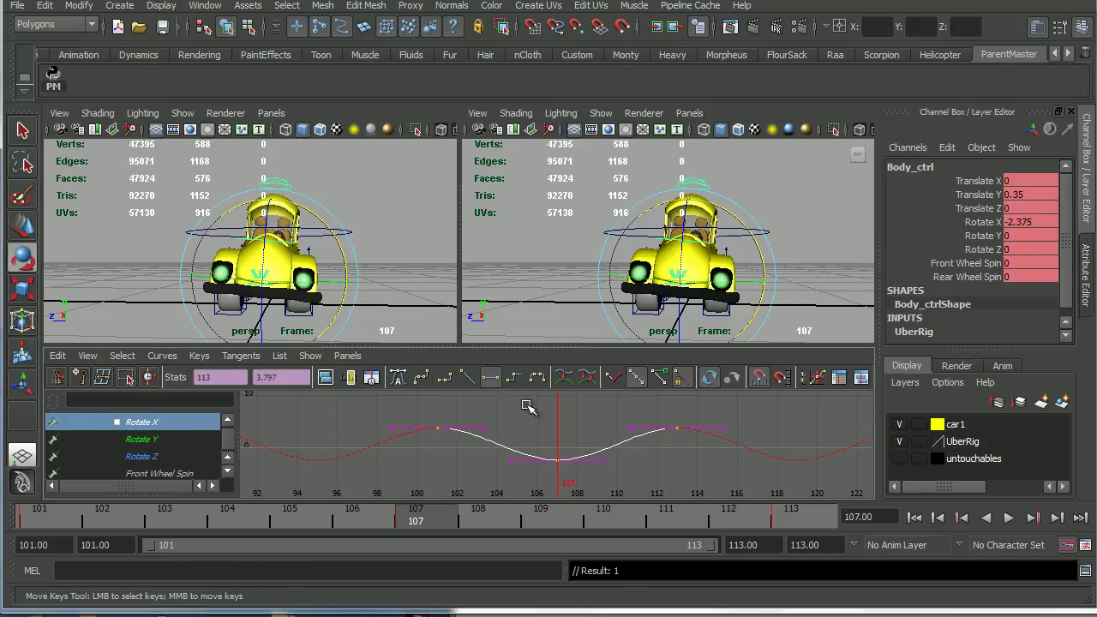
- Play back the body's side-to-side tilt and check it from the front of the car
scroll(571, 457, "up", 3)
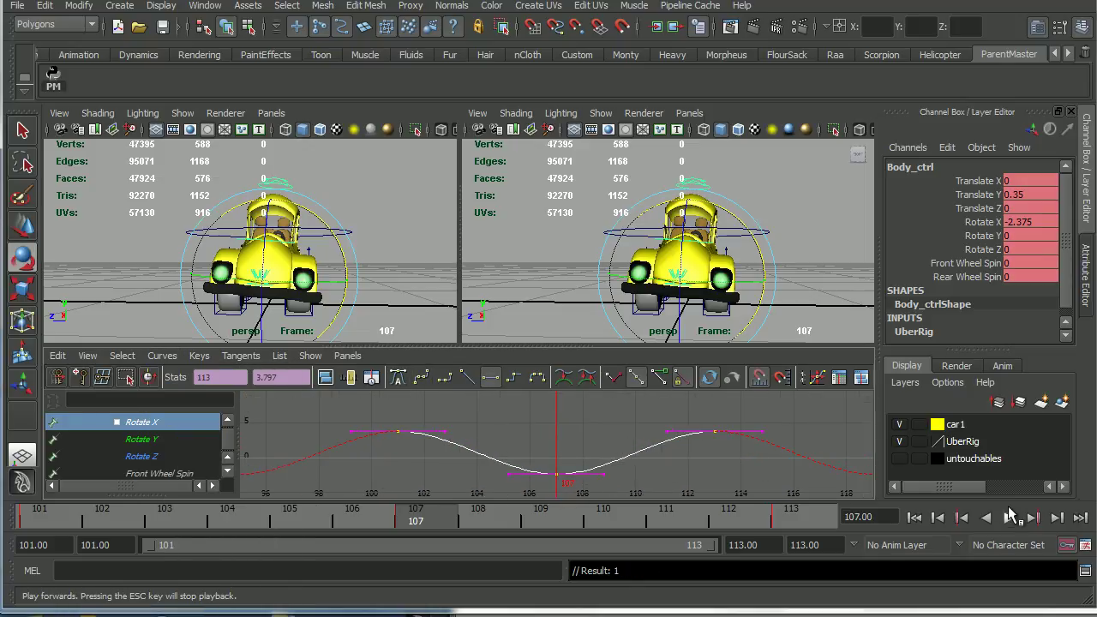
left_click(1008, 518)
left_click_drag(747, 271, 781, 293, "alt")
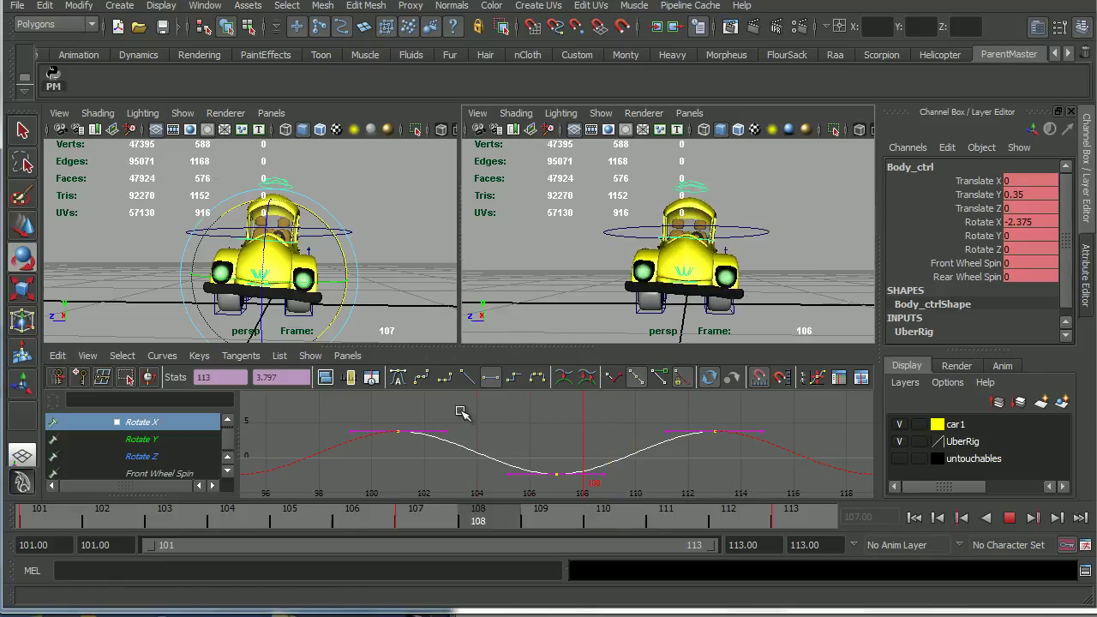
left_click(1009, 516)
- Lower all three Rotate X keys together, to about 2.933 at frame 113, and play back the tilt from the front and side
left_click_drag(380, 411, 737, 494)
middle_click_drag(717, 476, 717, 475, "shift")
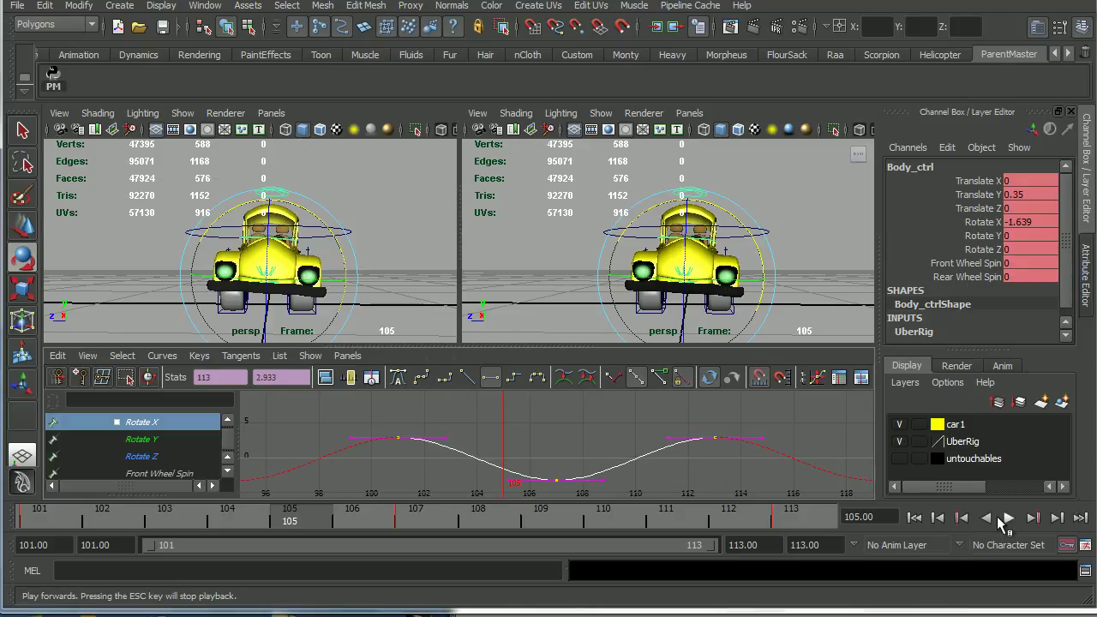
left_click(1007, 518)
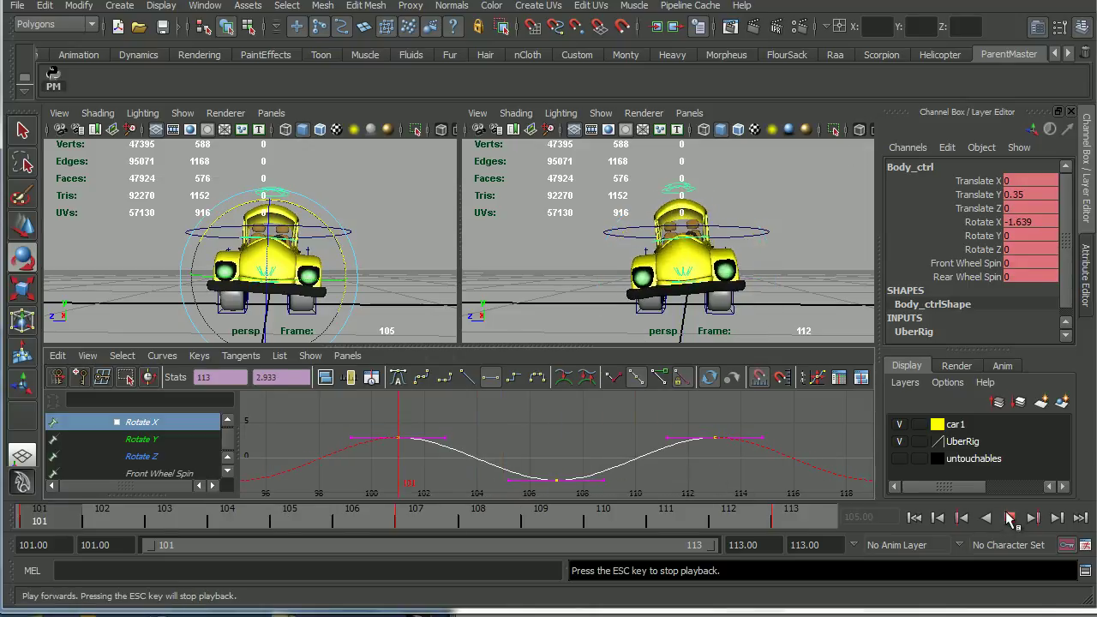
left_click(1007, 517)
left_click_drag(677, 296, 566, 296, "alt")
left_click_drag(403, 283, 291, 283, "alt")
left_click(1007, 517)
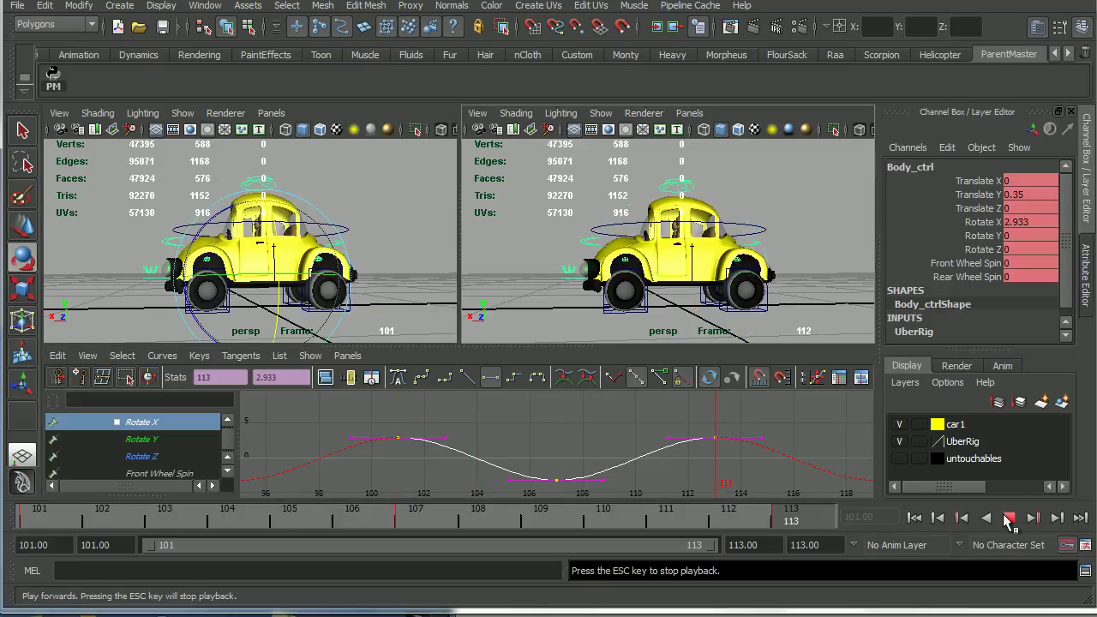
left_click(1008, 519)
- Raise the body control to a Translate Y of about 0.462 and key it at frame 101
left_click_drag(660, 296, 703, 276, "alt")
right_click_drag(703, 276, 737, 277, "alt")
middle_click_drag(737, 277, 733, 262, "alt")
left_click_drag(664, 259, 711, 284, "alt")
left_click(563, 303)
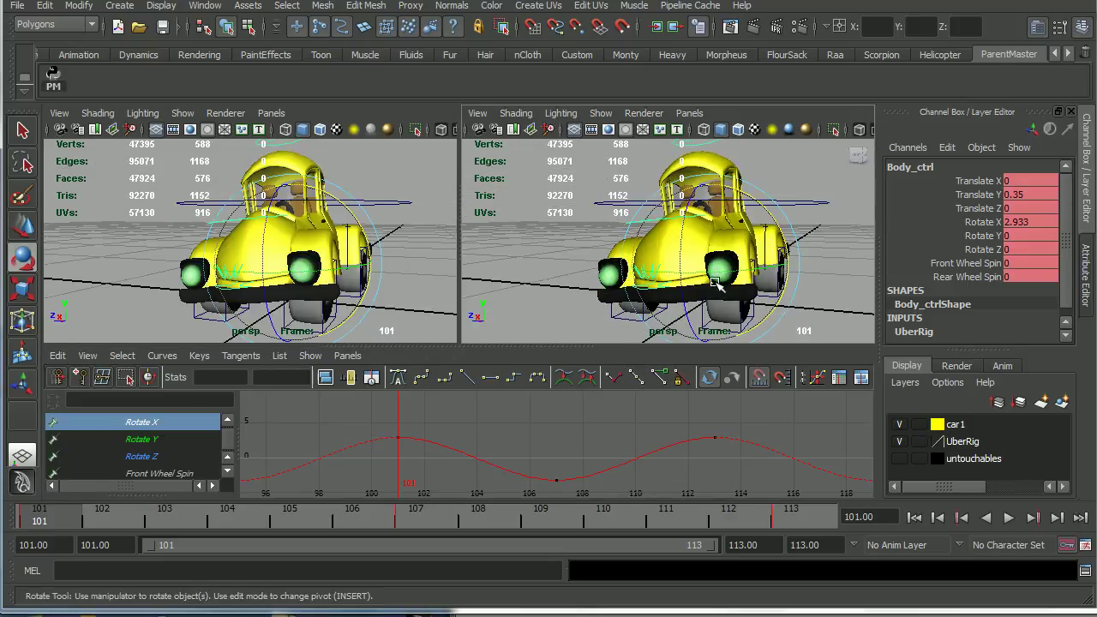
key("w")
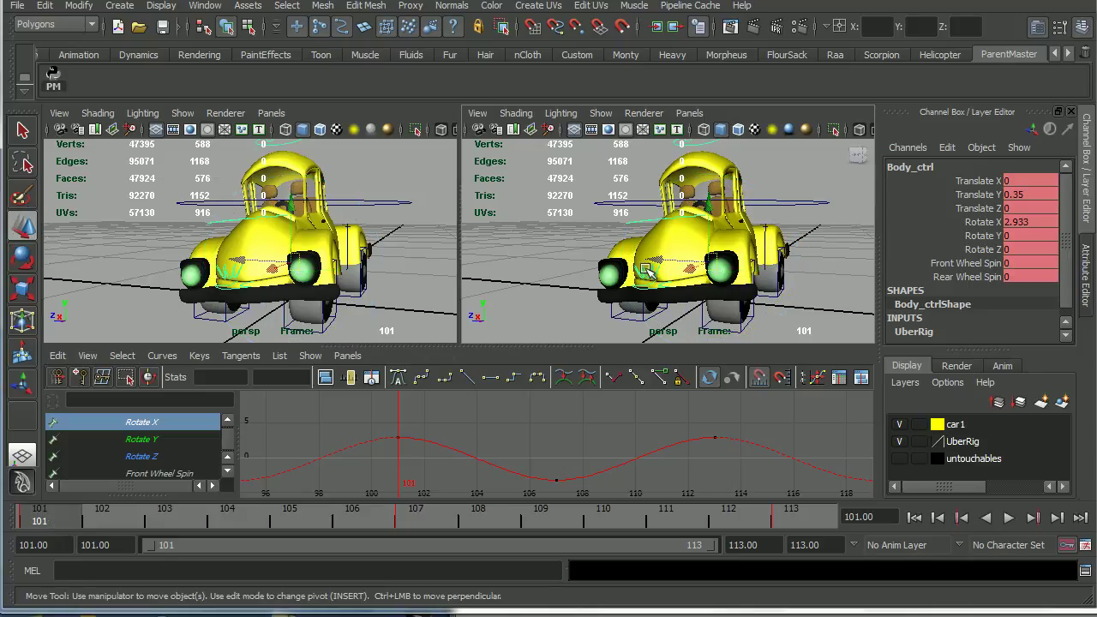
left_click_drag(664, 257, 698, 255, "alt")
left_click_drag(703, 211, 703, 207)
key("ctrl+z")
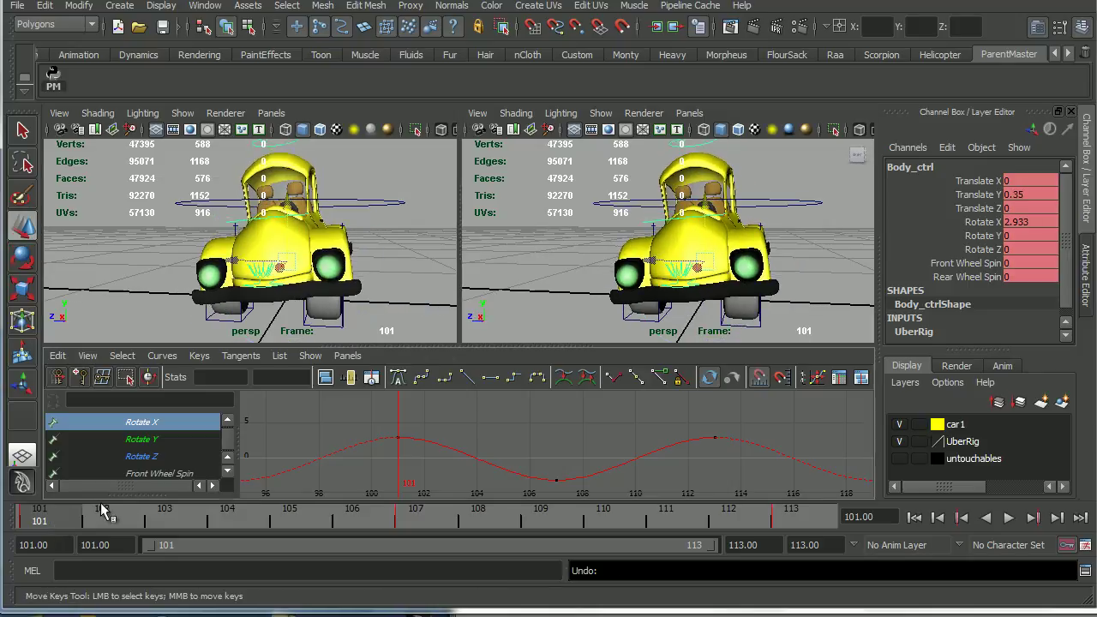
mouse_move(76, 521)
left_mouse_down()
mouse_move(165, 531)
mouse_move(45, 531)
left_mouse_up()
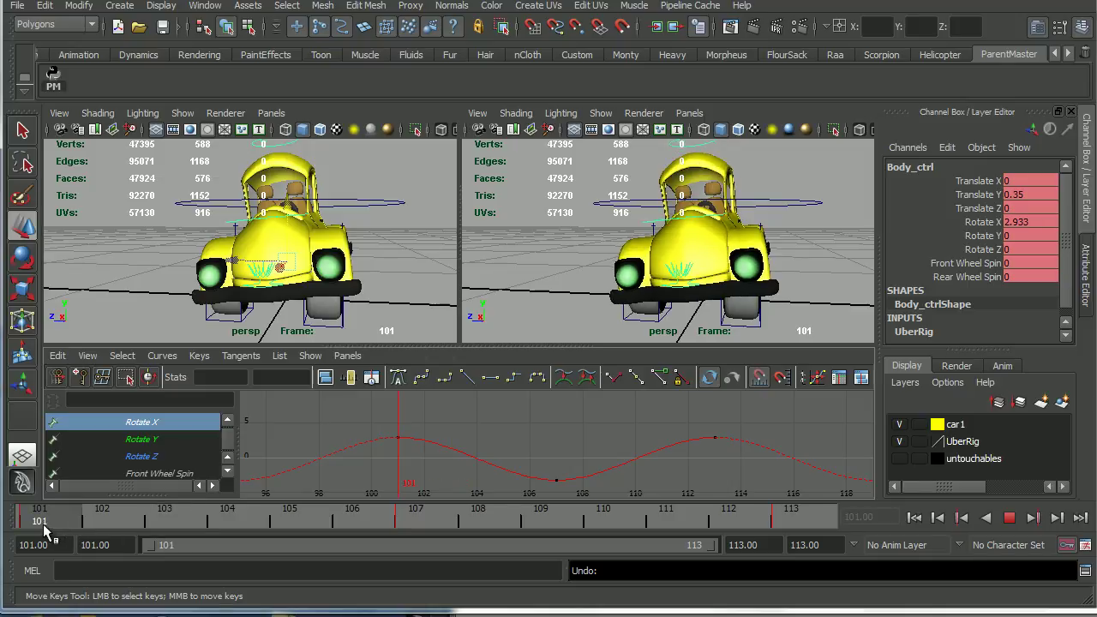
left_click_drag(707, 216, 707, 211)
mouse_move(56, 516)
left_mouse_down()
mouse_move(230, 527)
mouse_move(43, 524)
left_mouse_up()
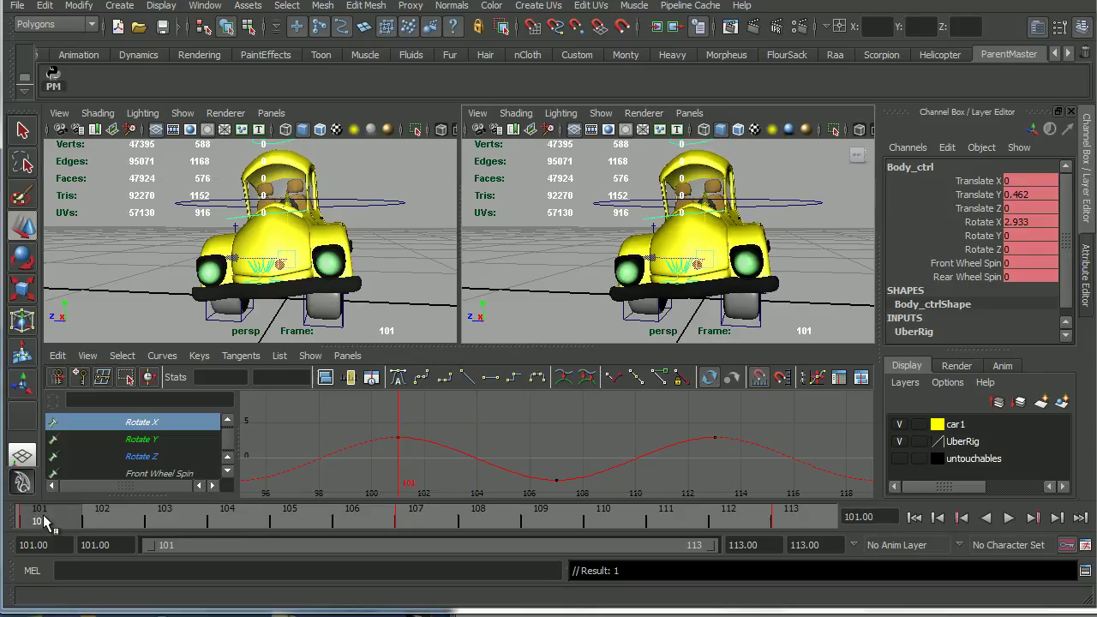
- Key the body control's vertical bounce: down to about 0.25 at frame 104, up at 107, down at 110, up to about 0.536 at 113
left_click(237, 524)
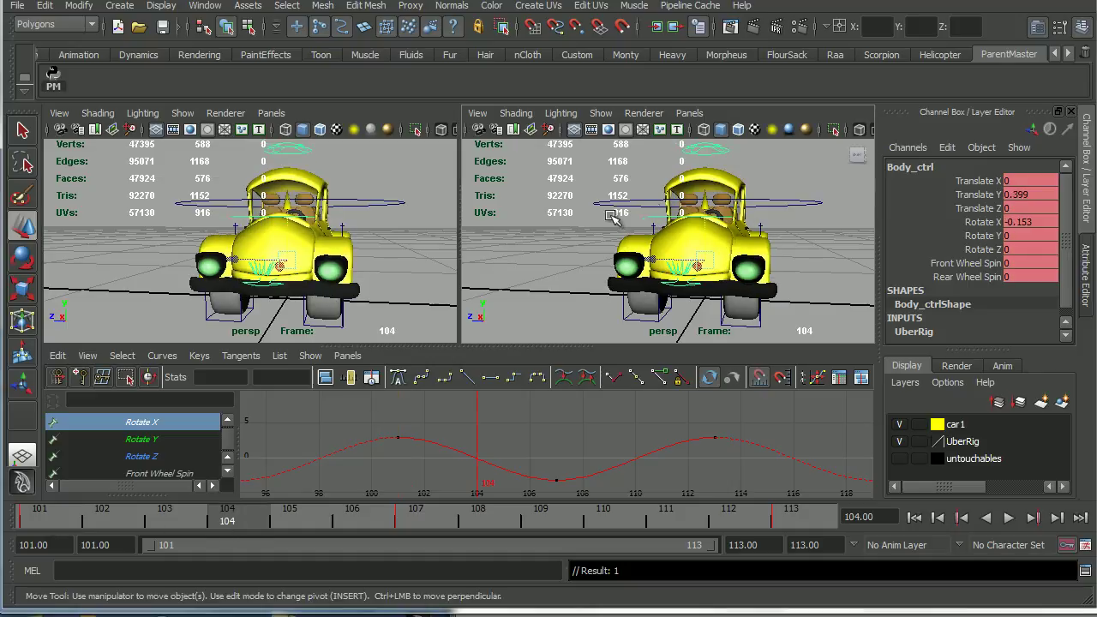
left_click_drag(708, 210, 705, 208)
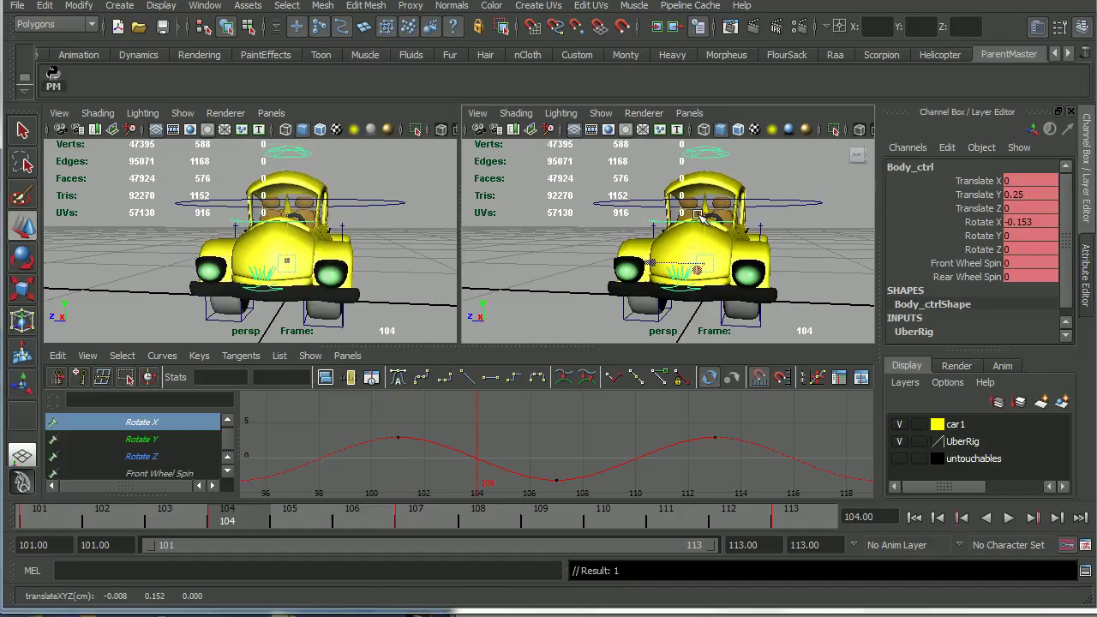
left_click_drag(249, 527, 420, 521)
left_click_drag(708, 212, 707, 200)
left_click_drag(430, 520, 624, 513)
left_click_drag(708, 201, 708, 209)
left_click_drag(638, 522, 790, 514)
left_click_drag(708, 207, 690, 288)
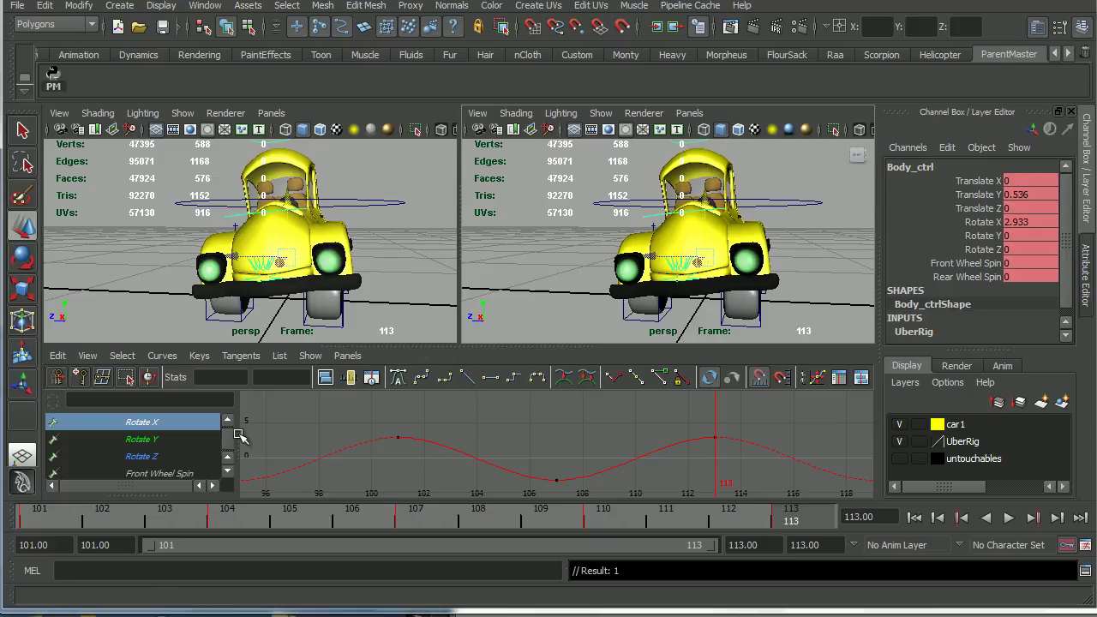
- Display the Translate Y curve and lower its key at frame 110 to about 0.227 and its key at frame 113 to about 0.47
left_click_drag(227, 437, 227, 434)
left_click(205, 460)
key("a")
scroll(565, 444, "down", 3)
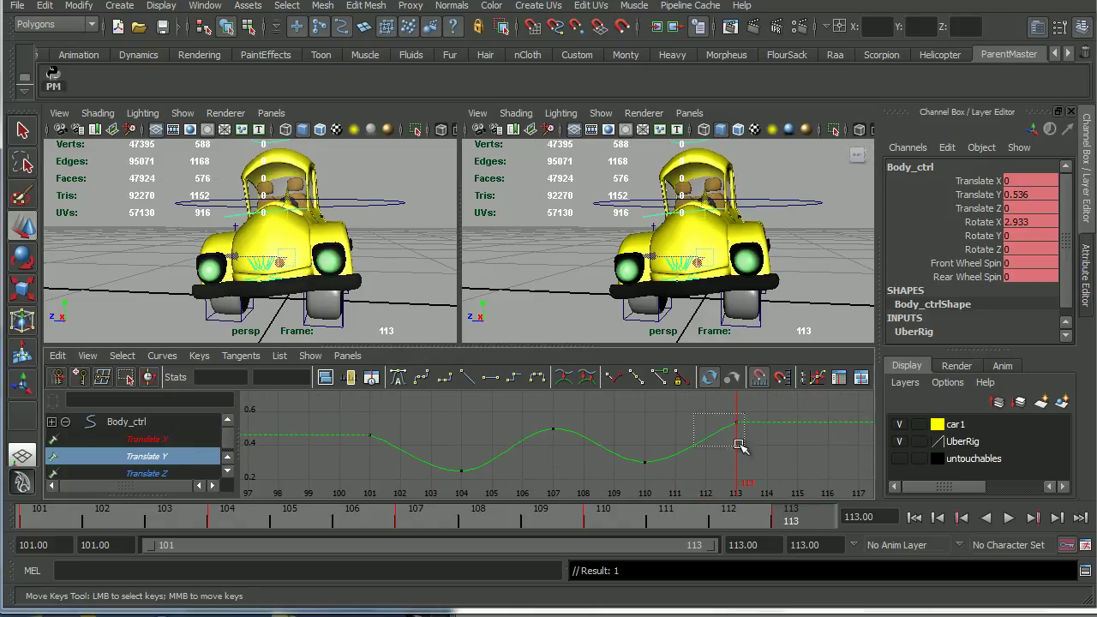
left_click_drag(729, 440, 757, 449)
middle_click_drag(745, 441, 744, 447, "shift")
left_click_drag(619, 426, 665, 478)
middle_click_drag(655, 477, 653, 488, "shift")
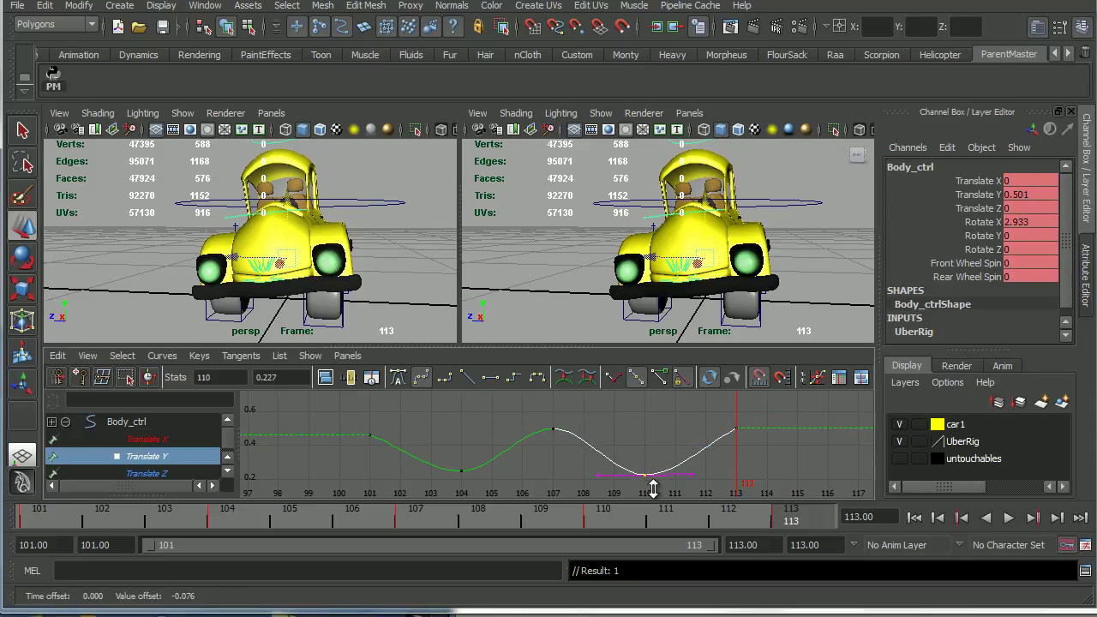
left_click_drag(733, 438, 734, 442)
middle_click_drag(734, 451, 734, 458, "shift")
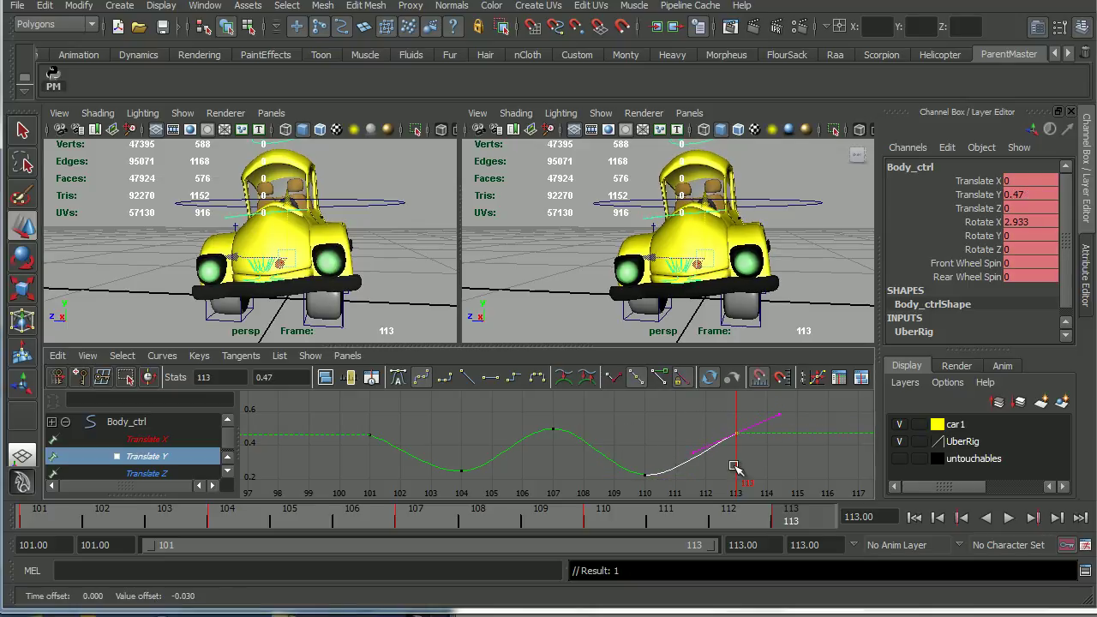
- Flatten the tangents of all Translate Y keys and set the curve to Cycle in pre- and post-infinity
left_click_drag(318, 413, 760, 482)
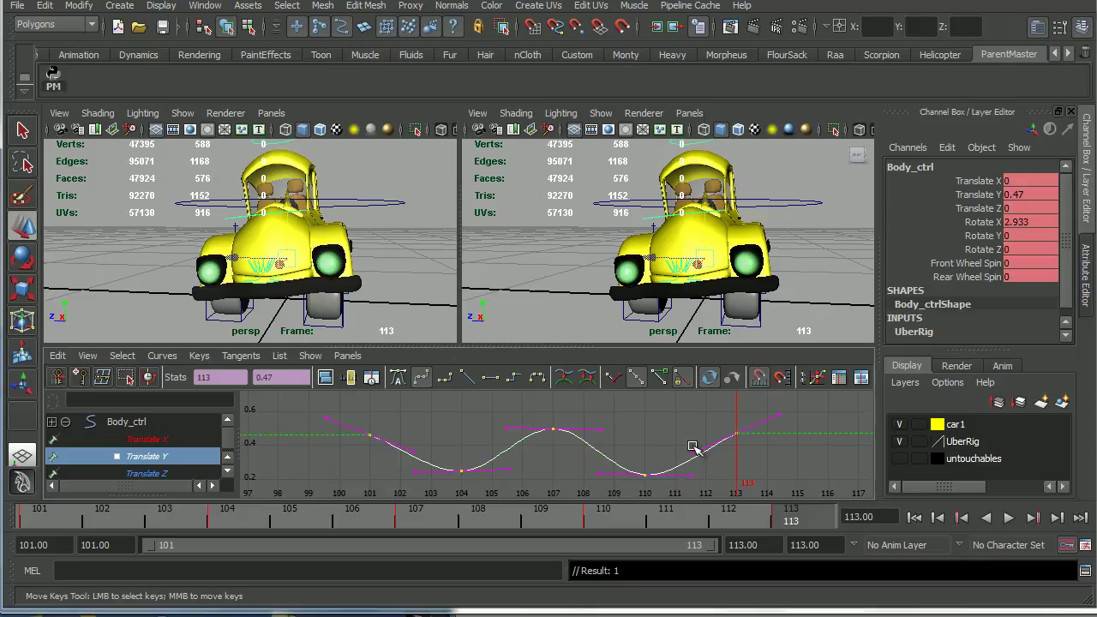
left_click(490, 378)
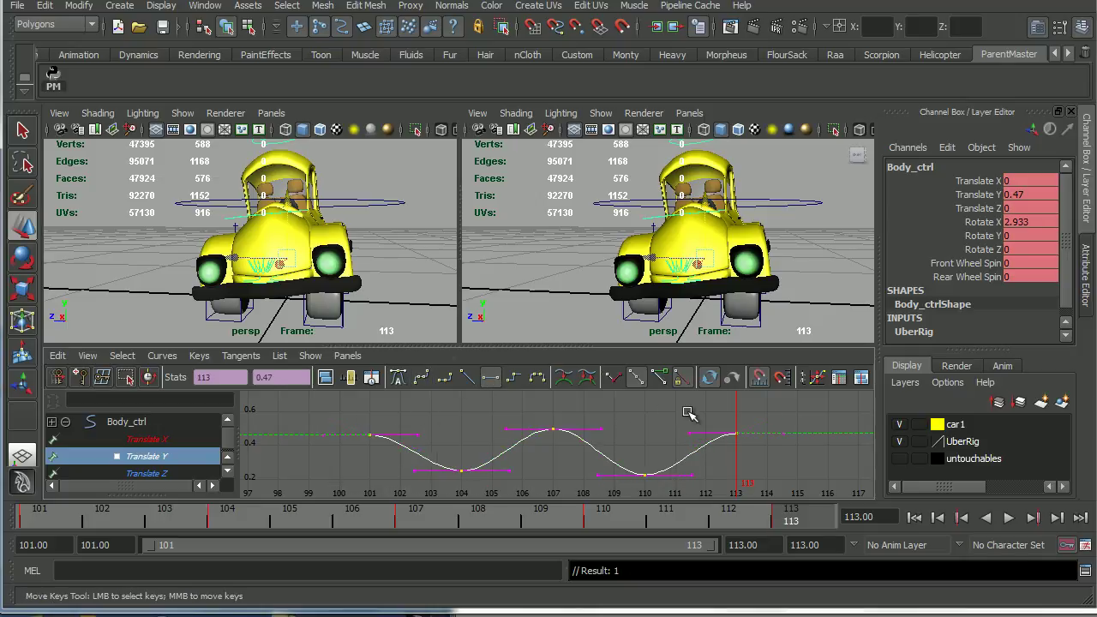
key("ctrl+z")
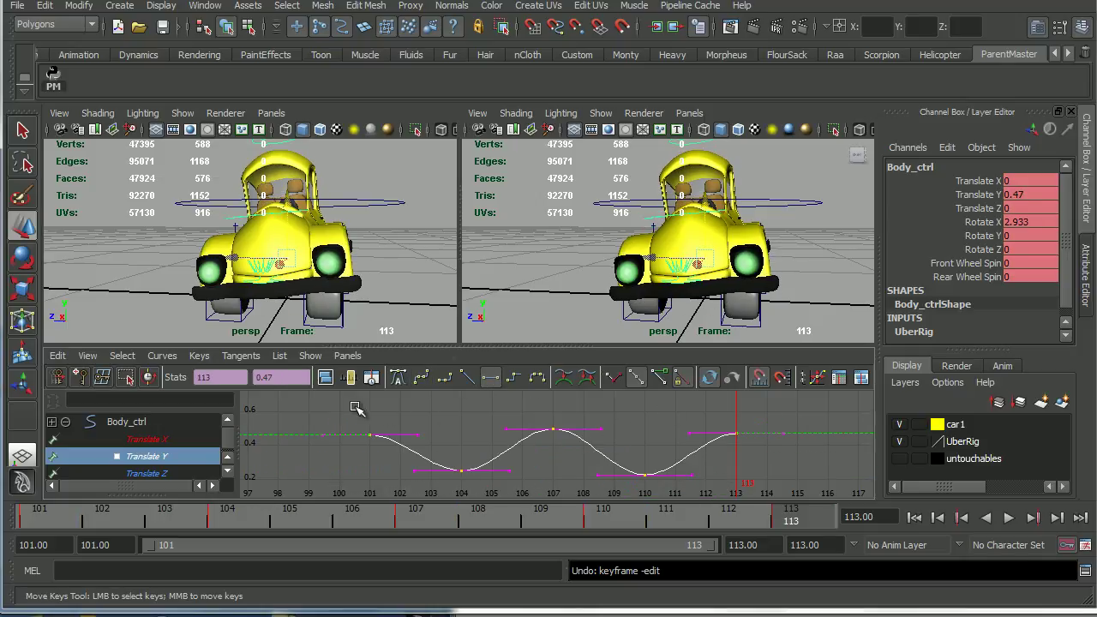
left_click(200, 355)
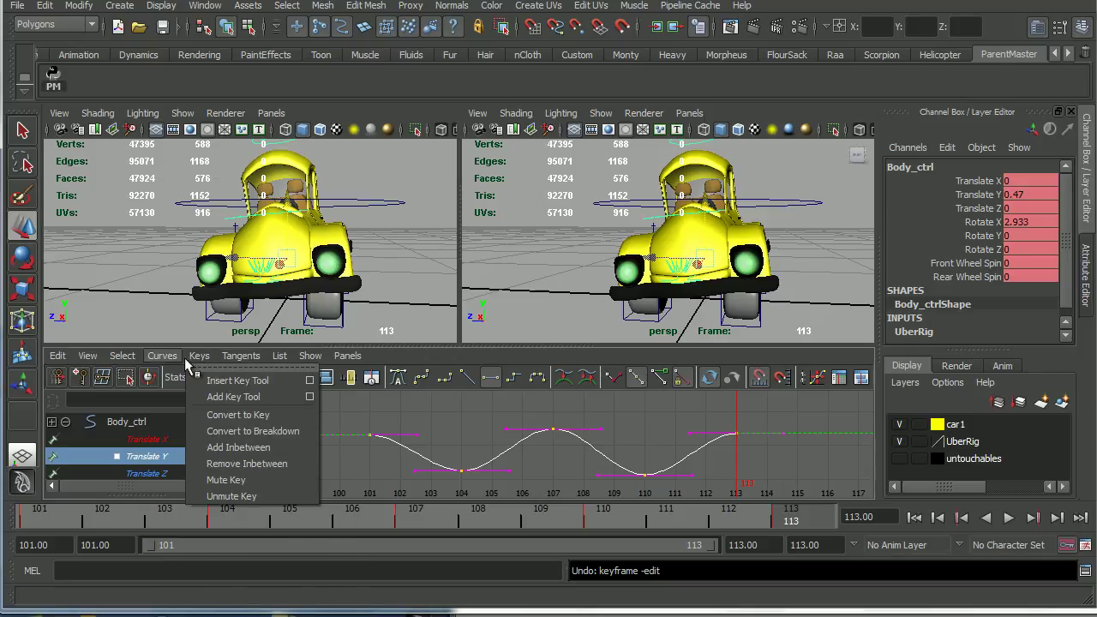
mouse_move(162, 356)
mouse_move(188, 379)
left_click(162, 356)
mouse_move(185, 397)
left_click(322, 409)
- Play back the body's up-and-down bounce and check it from the front of the car
left_click(1007, 517)
left_click_drag(644, 250, 838, 293, "alt")
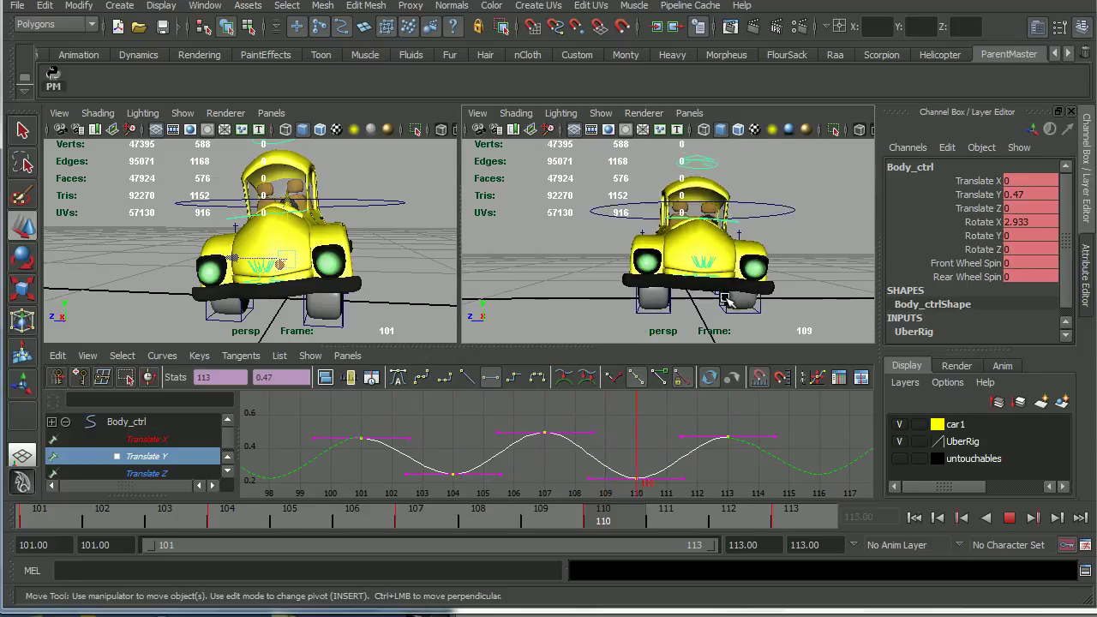
left_click(1007, 519)
- Even out the Translate Y keys: about 0.479 at frame 107, 0.472 at frame 101 and 0.247 at frame 110
left_click_drag(514, 408, 570, 453)
middle_click_drag(556, 451, 555, 462, "shift")
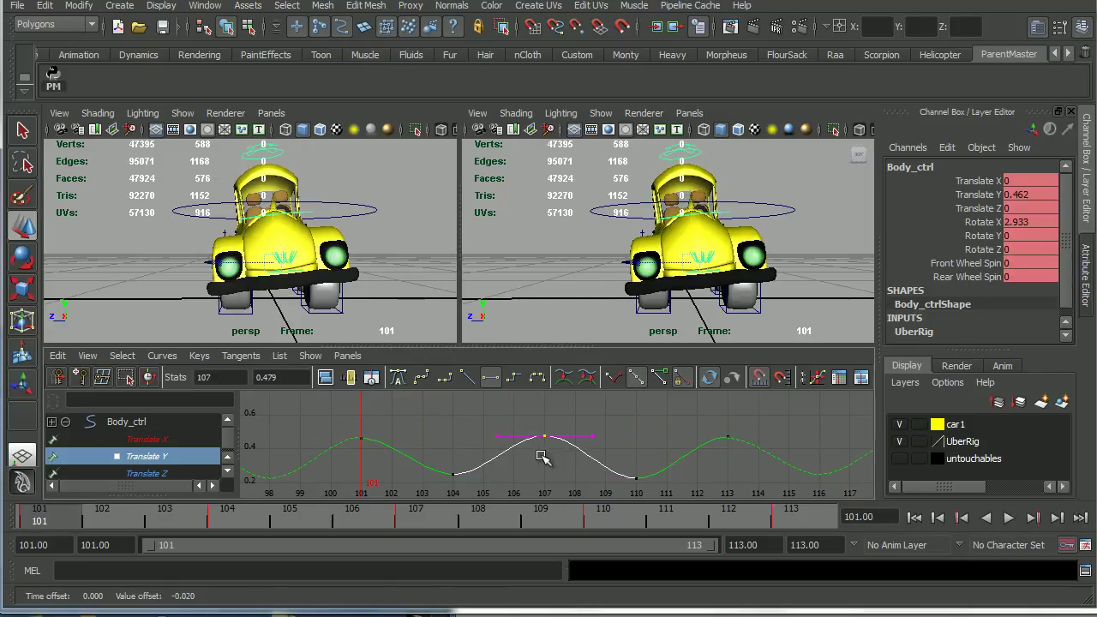
left_click_drag(344, 430, 380, 463)
middle_click_drag(369, 465, 368, 467, "shift")
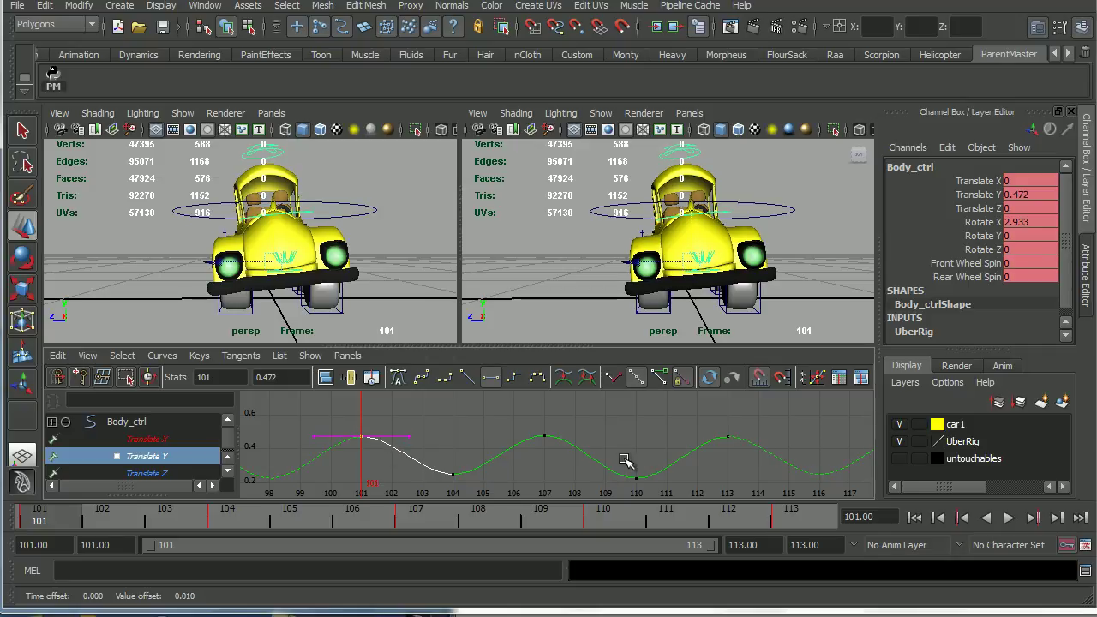
left_click_drag(604, 454, 667, 499)
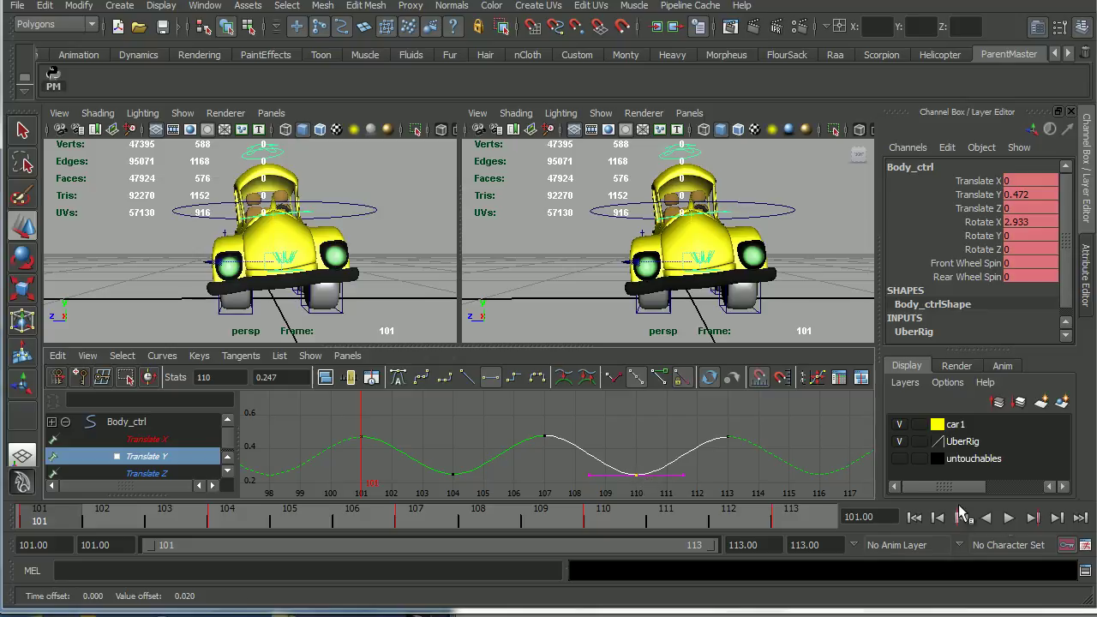
- Play back the adjusted bounce from the front and from a three-quarter view of the car
left_click(1008, 517)
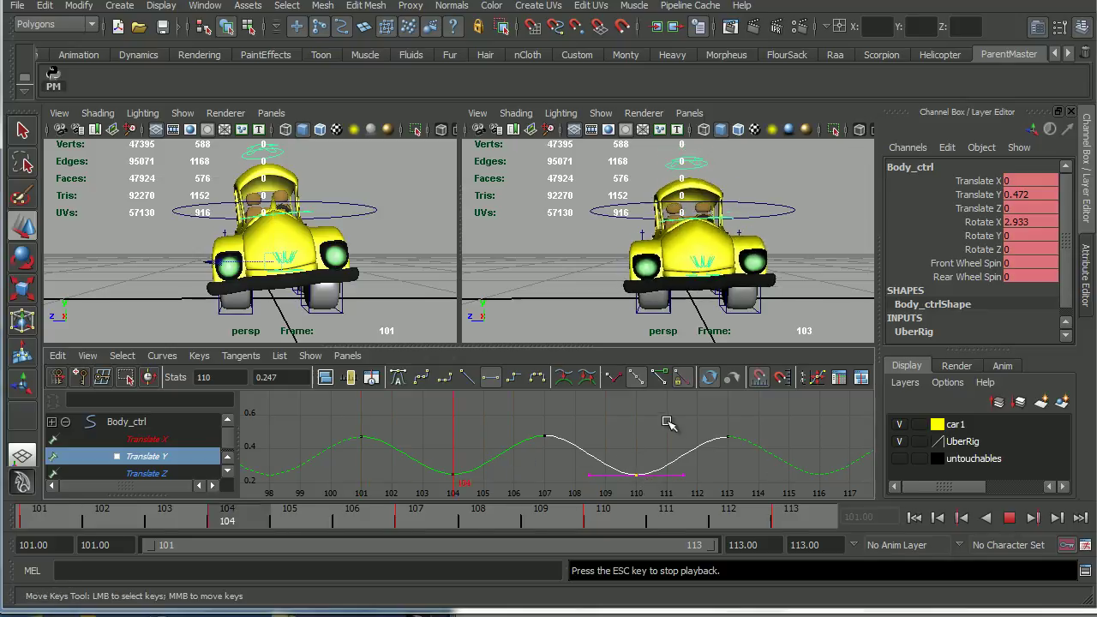
left_click(1008, 518)
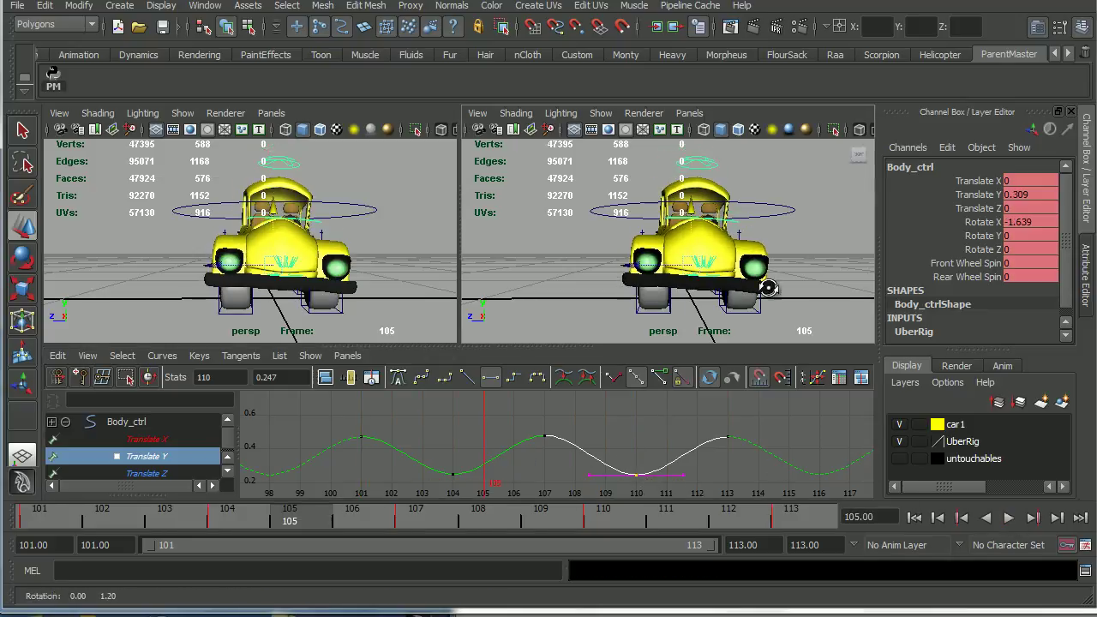
left_click_drag(770, 290, 644, 293, "alt")
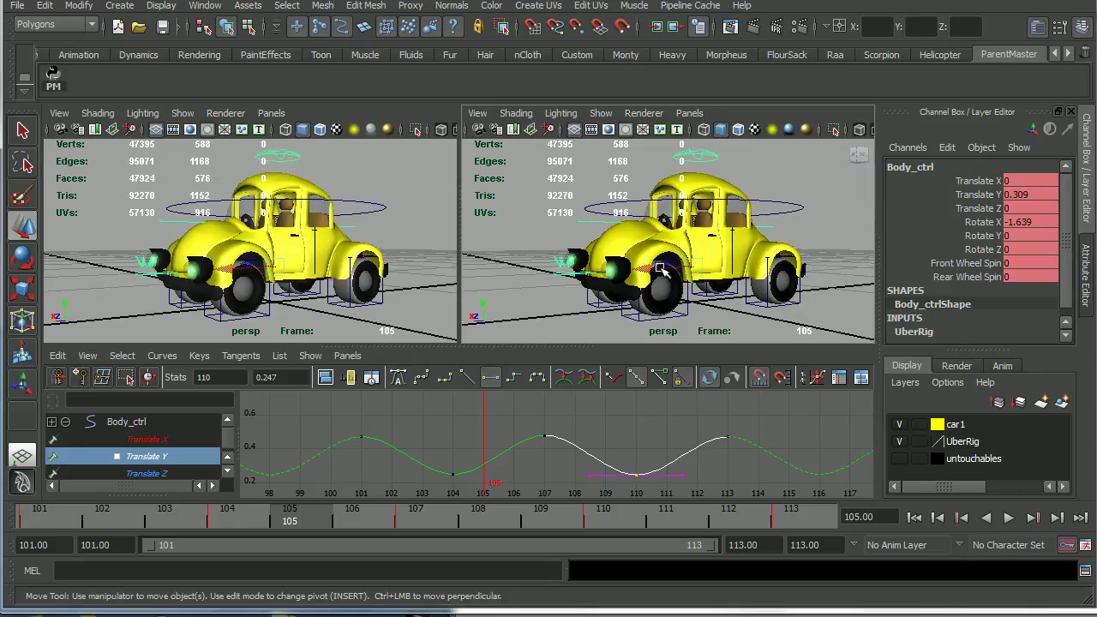
left_click_drag(703, 307, 678, 276, "alt")
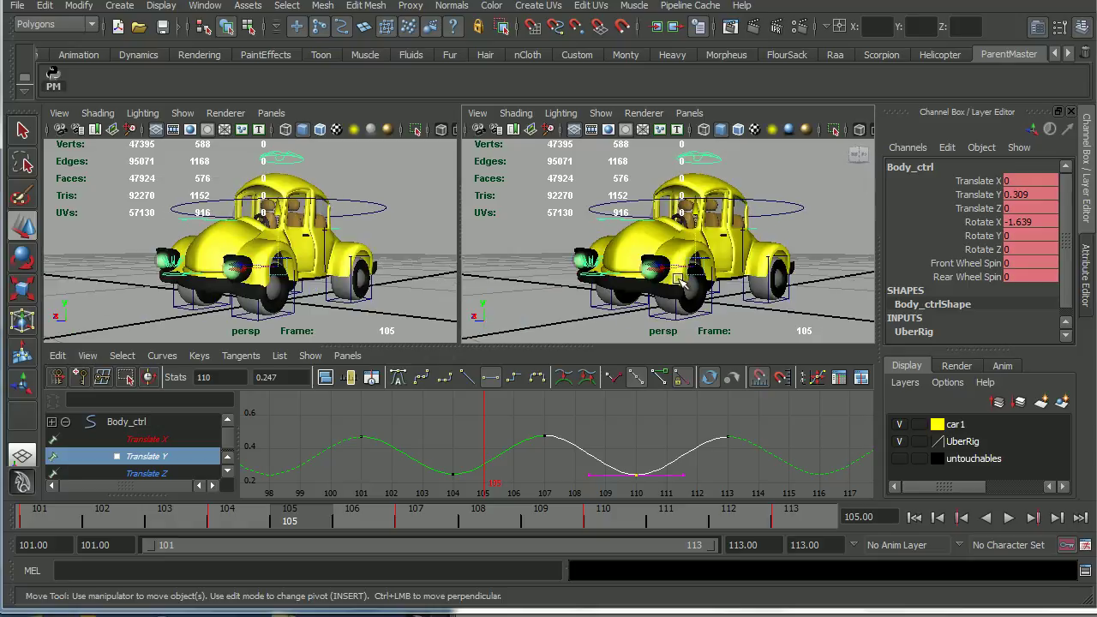
left_click(1007, 518)
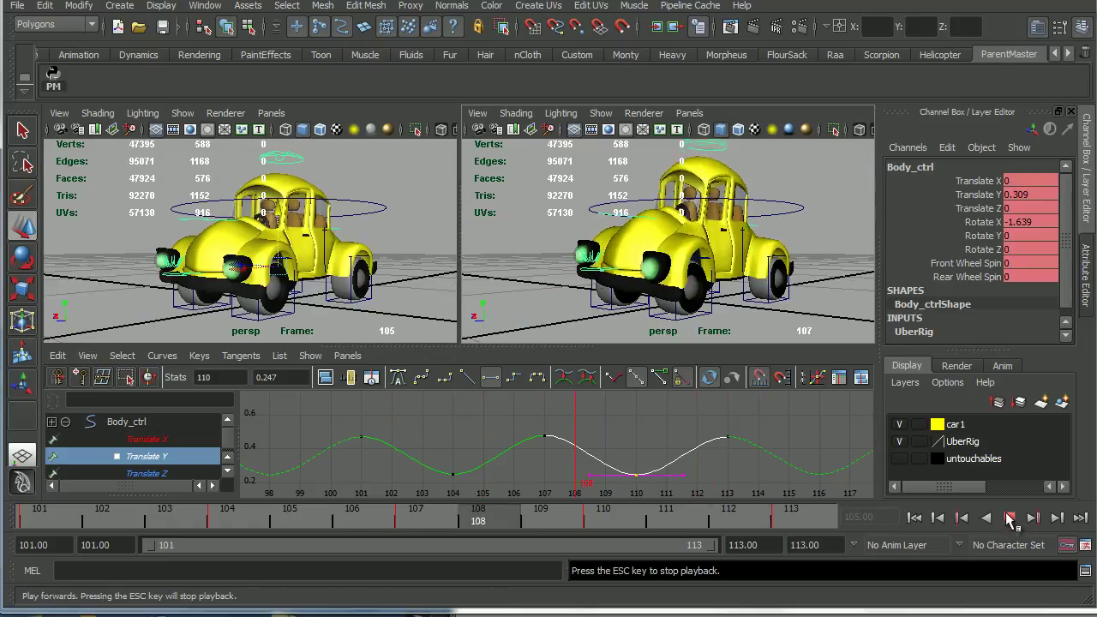
left_click(1007, 519)
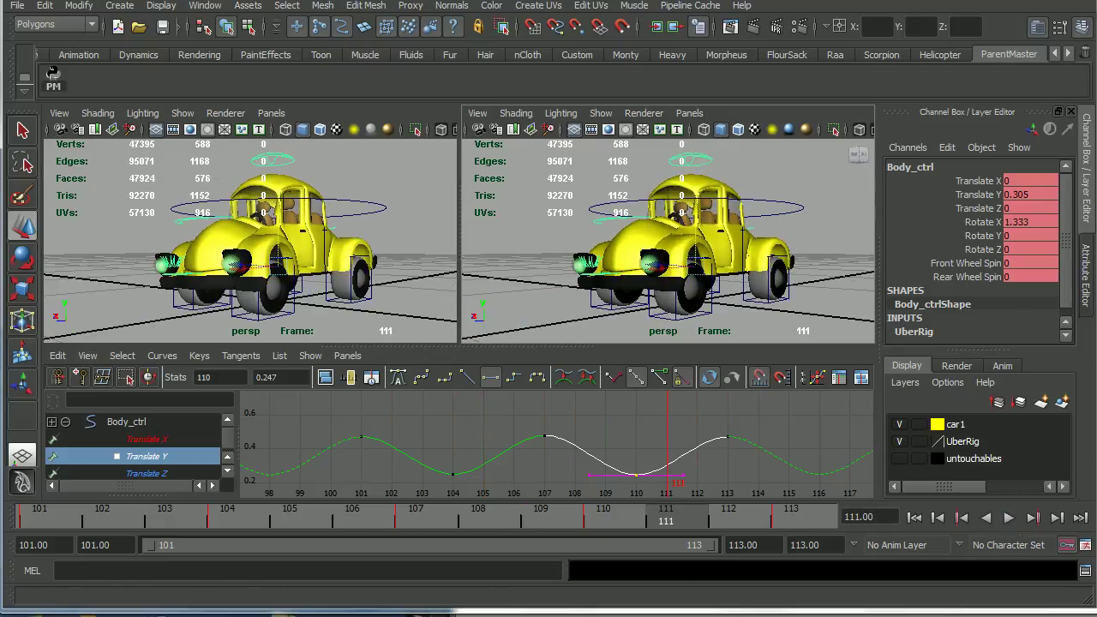
- Save the scene as car_v002 in the YellowCar project's scenes folder
left_click(17, 6)
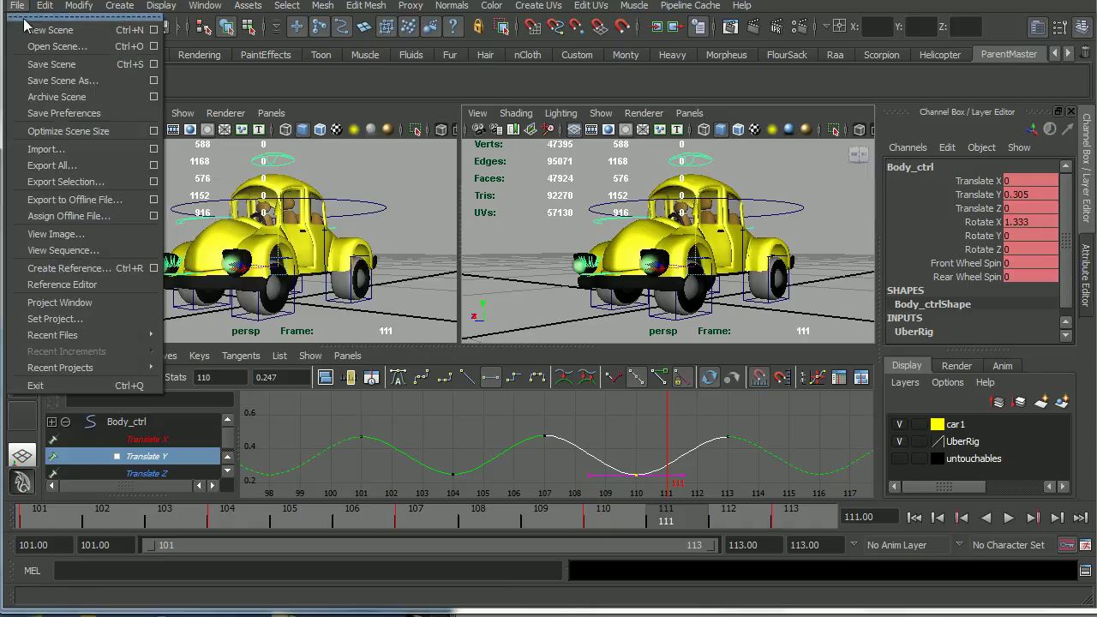
left_click(52, 80)
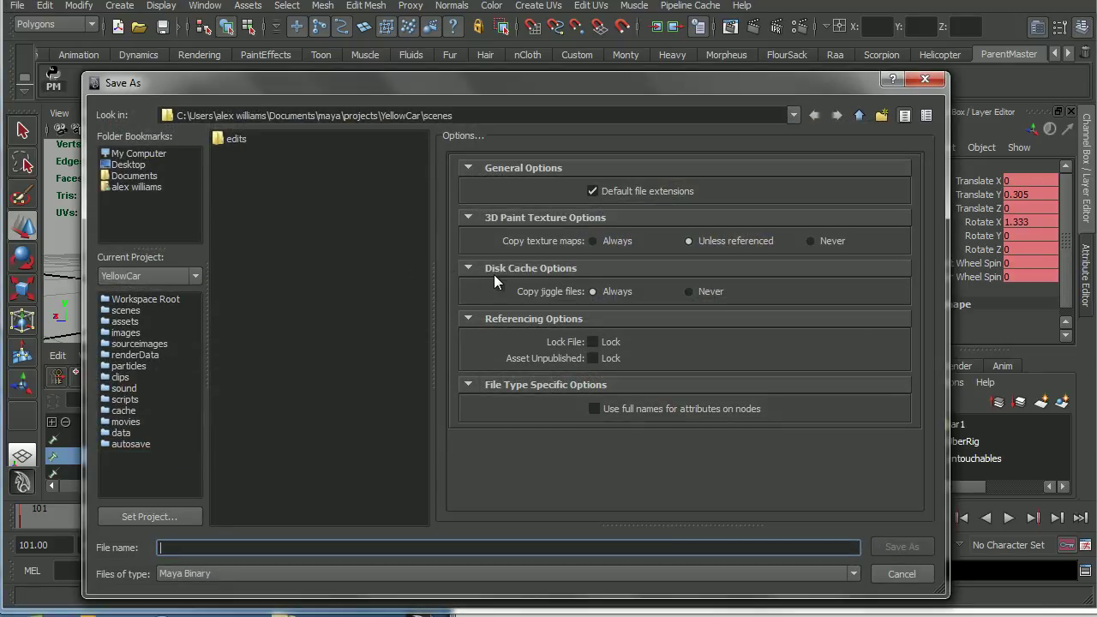
type("car")
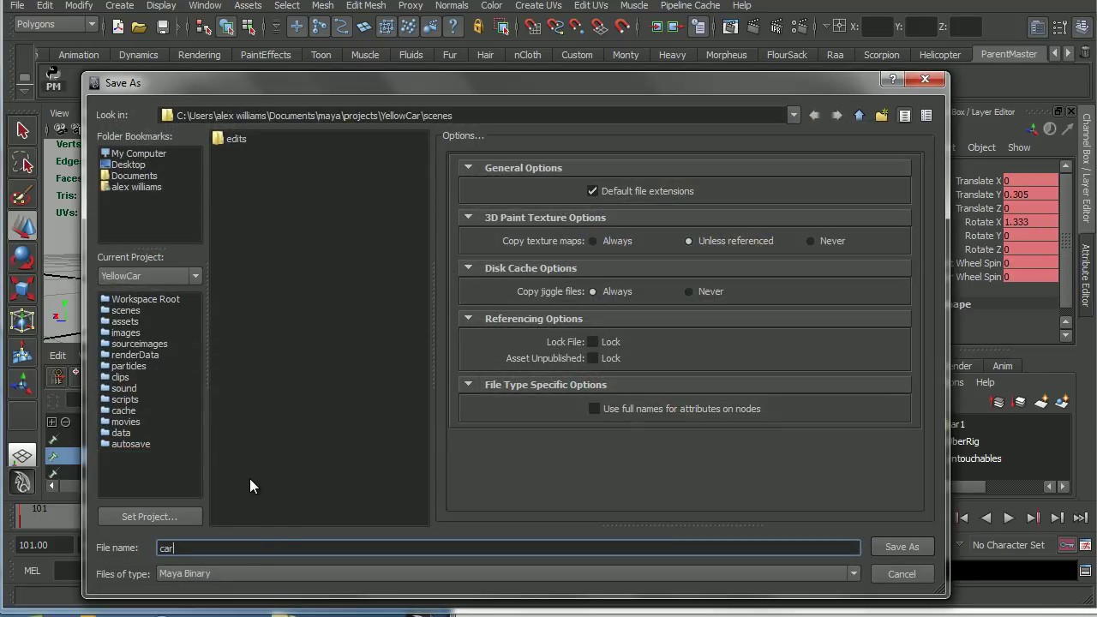
type("_v002")
key("Return")
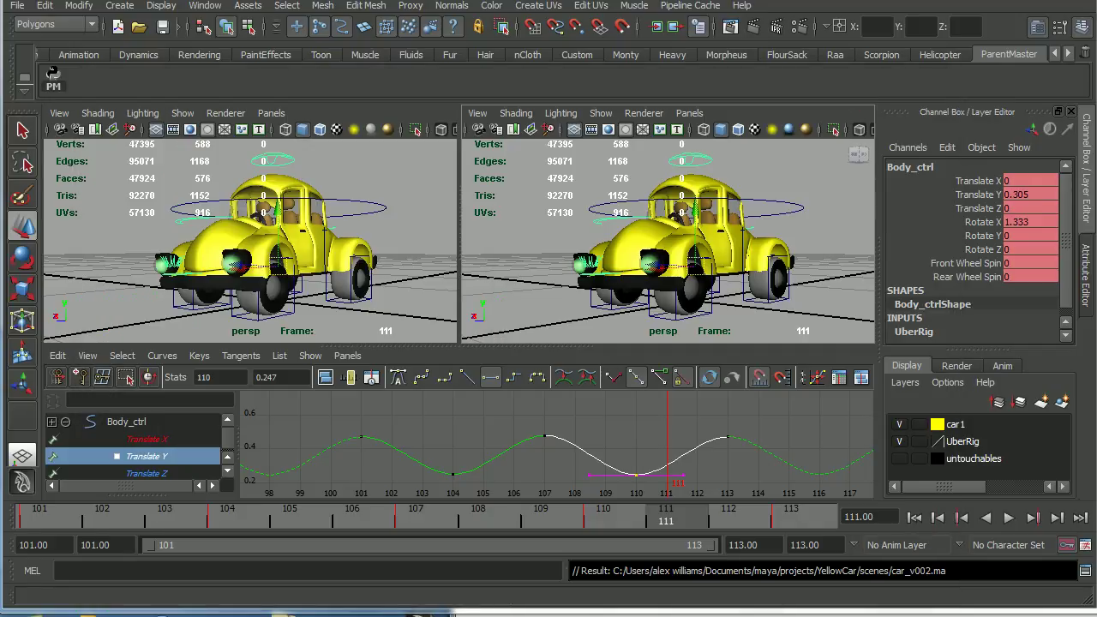